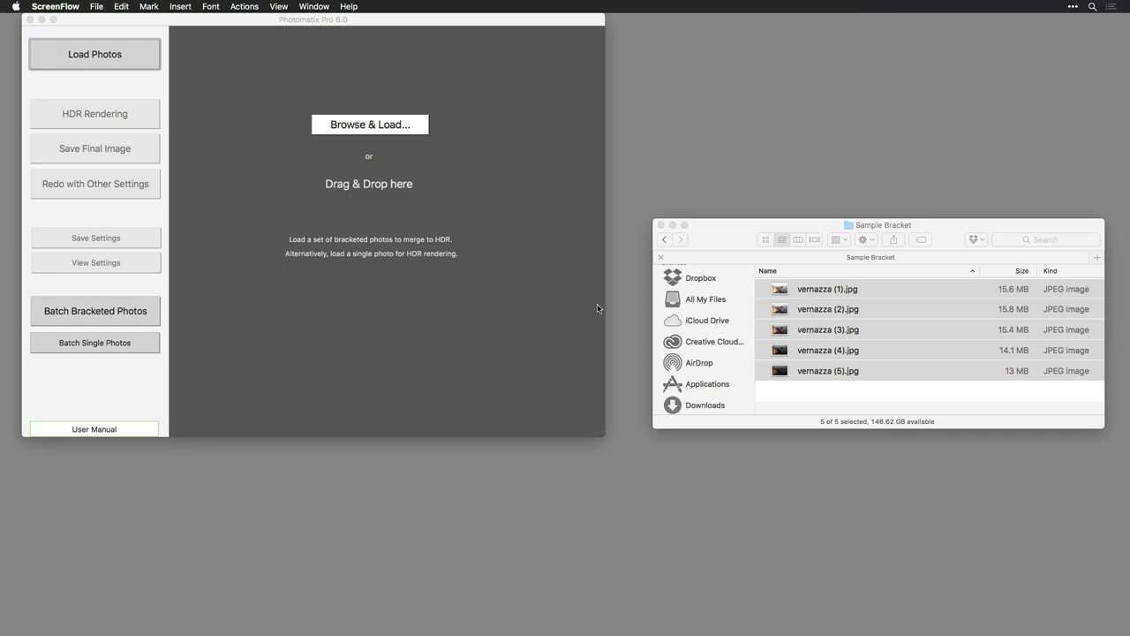
Step: Preview each of the five vernazza exposures from the Sample Bracket folder in Quick Look, then close it
{"action": "left_click", "coordinate": [741, 226]}
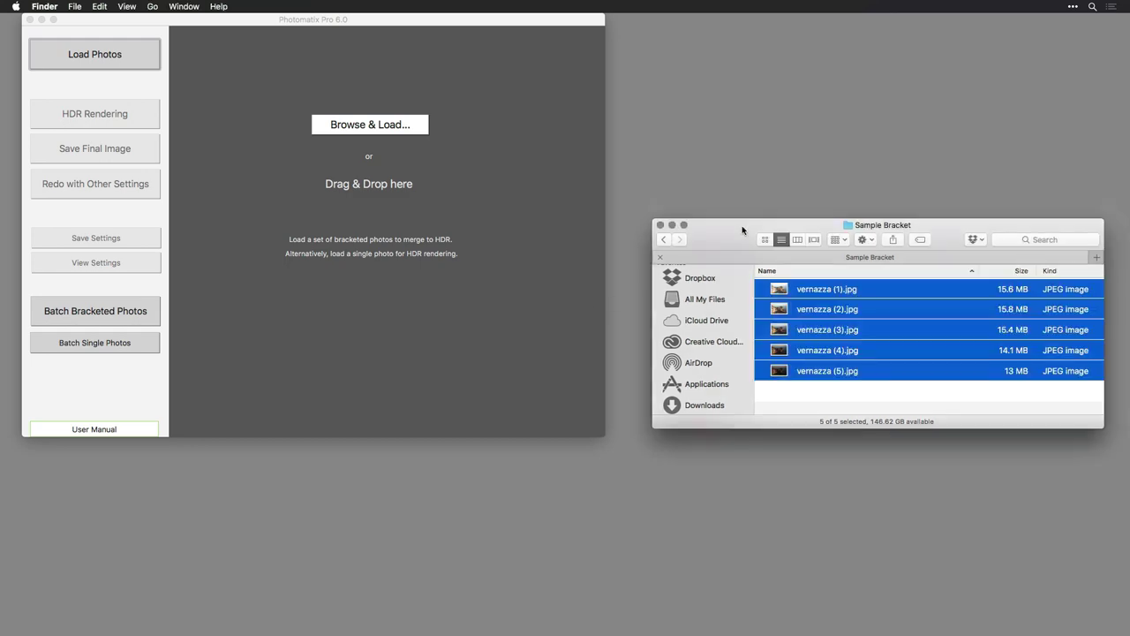
{"action": "key", "text": "space"}
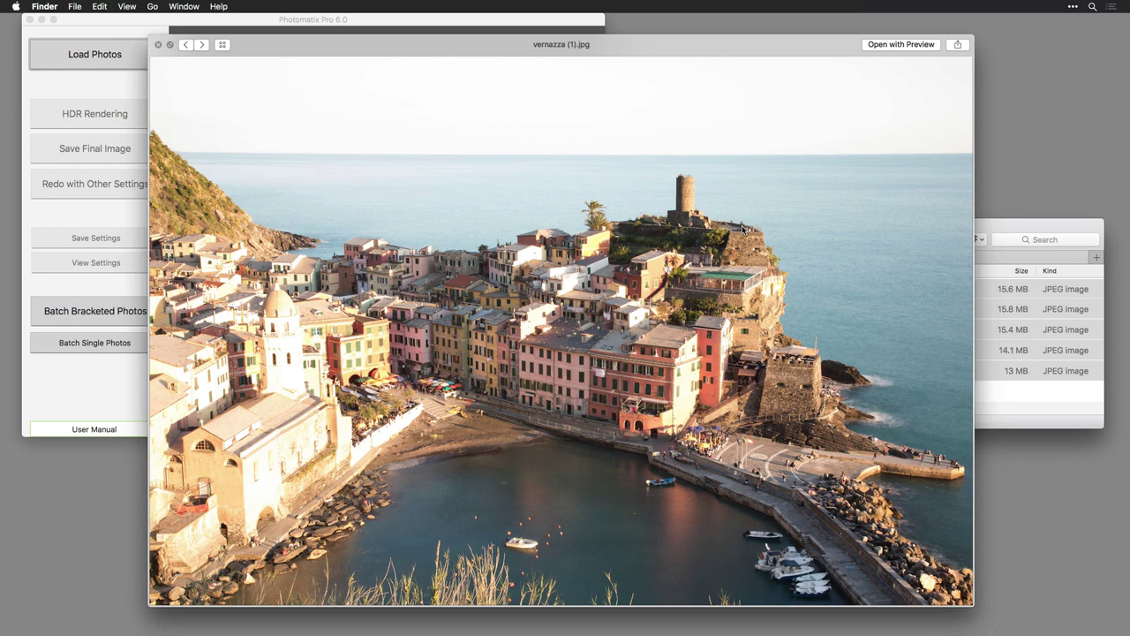
{"action": "key", "text": "Right"}
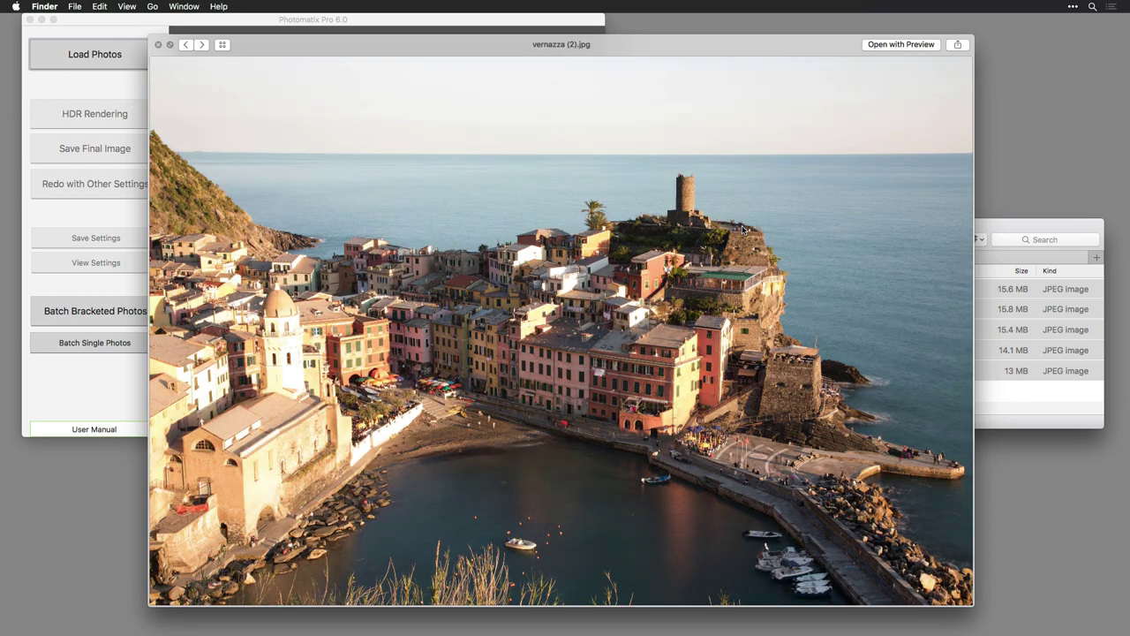
{"action": "key", "text": "Right"}
{"action": "key", "text": "Down"}
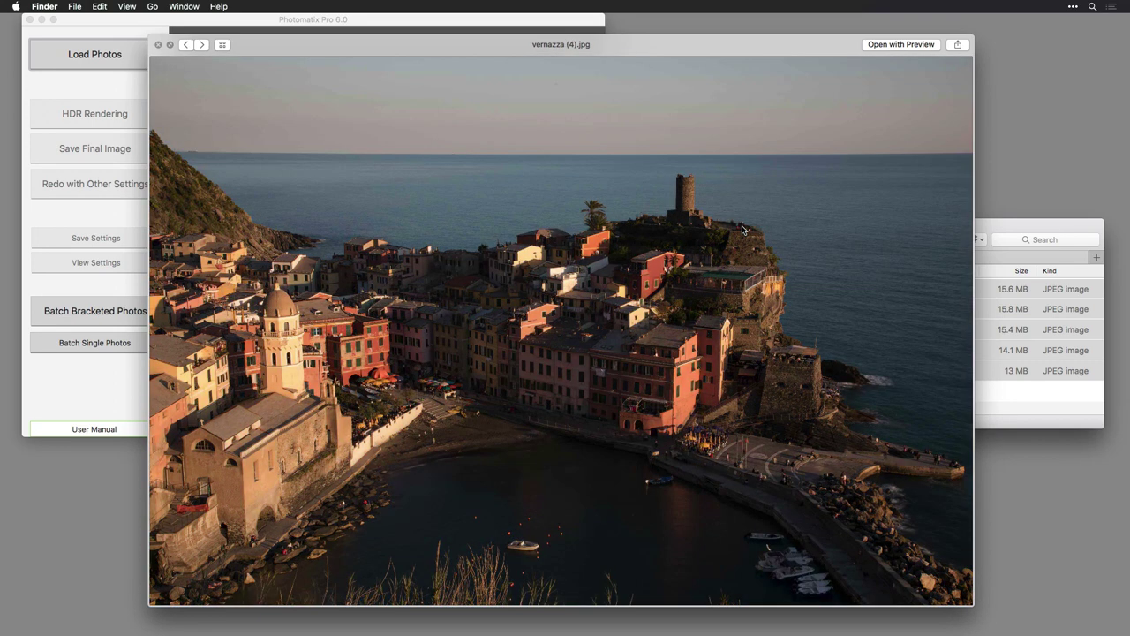
{"action": "key", "text": "Right"}
{"action": "key", "text": "Right"}
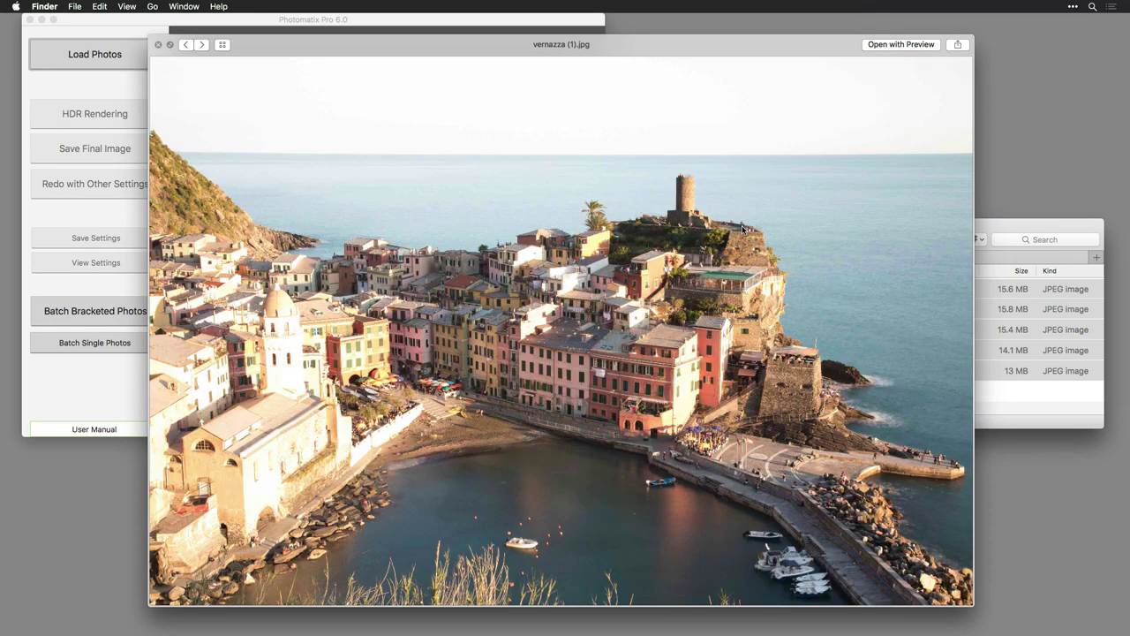
{"action": "key", "text": "Right"}
{"action": "key", "text": "Right"}
{"action": "key", "text": "Right"}
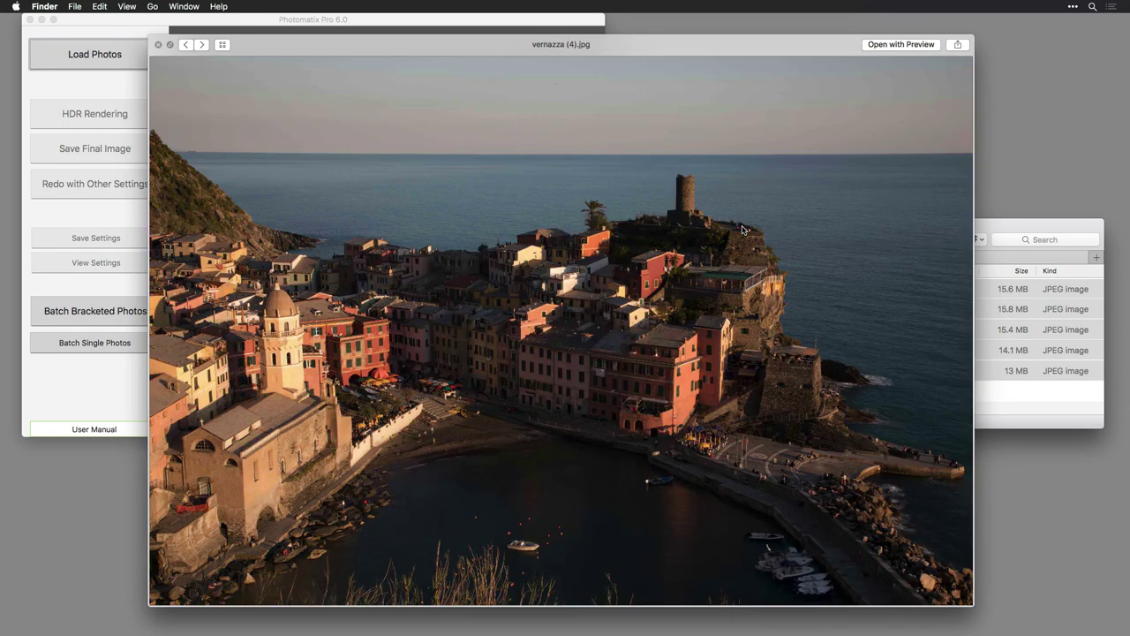
{"action": "key", "text": "Right"}
{"action": "key", "text": "Right"}
{"action": "key", "text": "Right"}
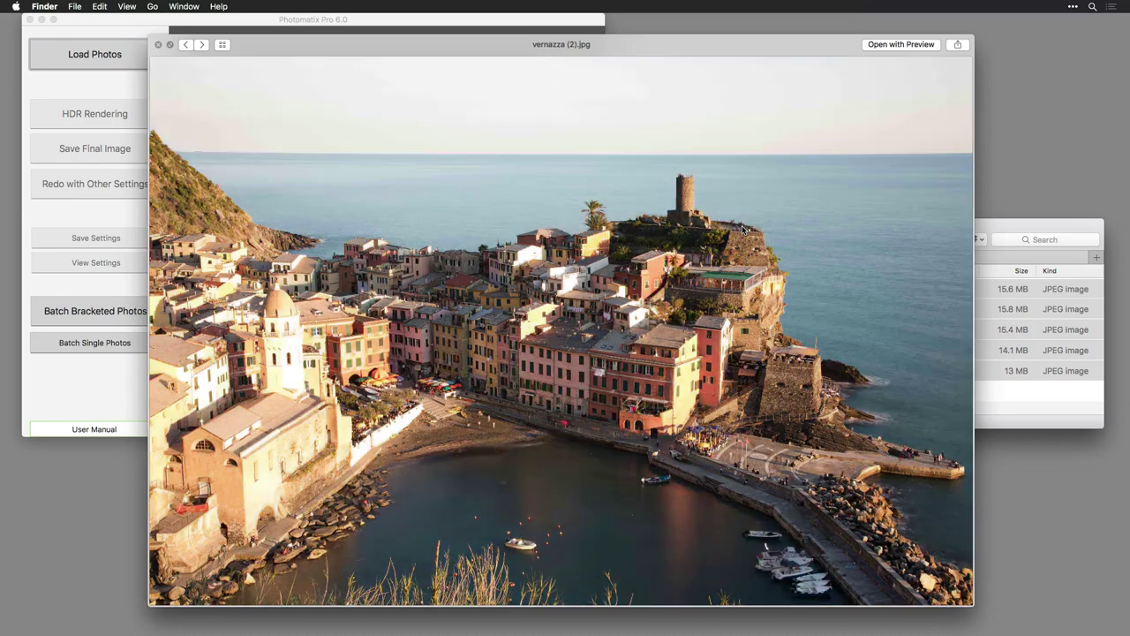
{"action": "key", "text": "Right"}
{"action": "key", "text": "Right"}
{"action": "key", "text": "Right"}
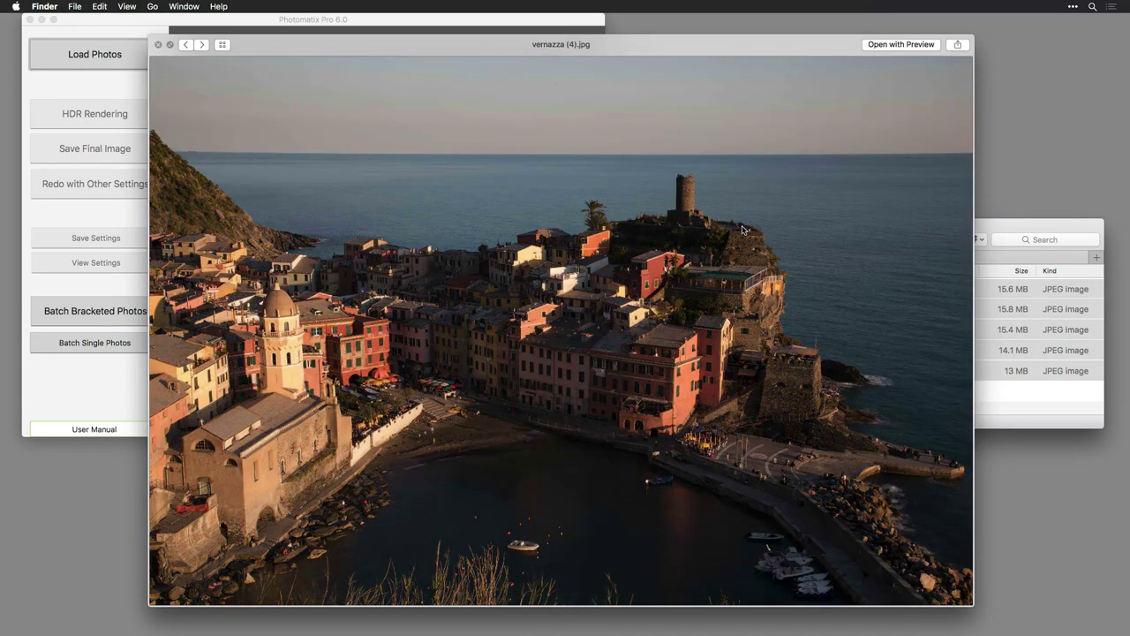
{"action": "key", "text": "Right"}
{"action": "key", "text": "Right"}
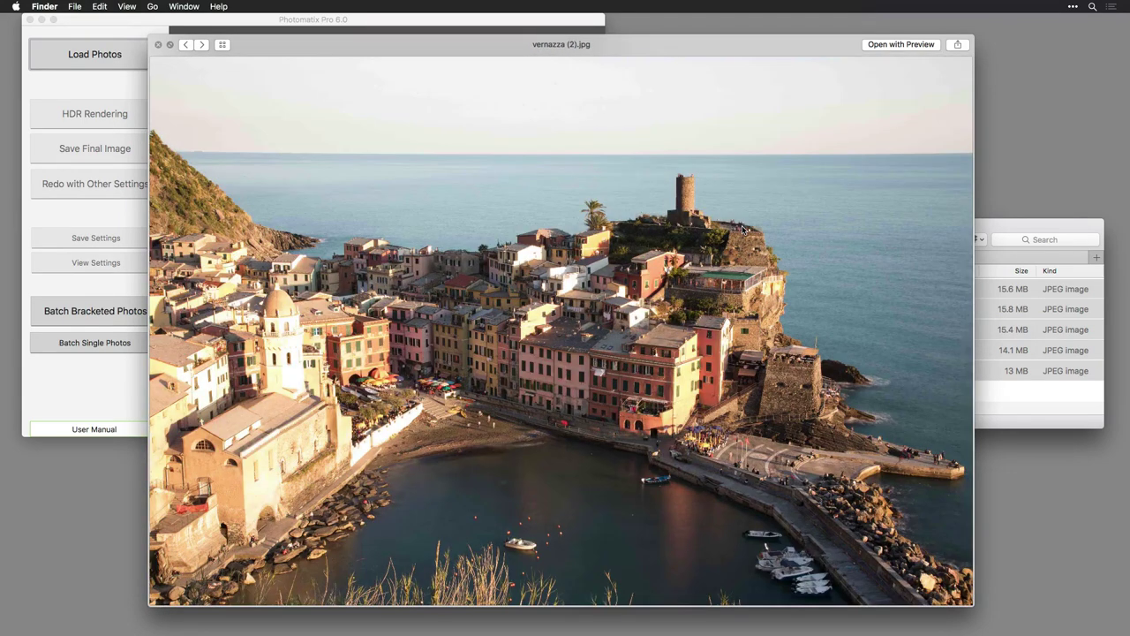
{"action": "key", "text": "space"}
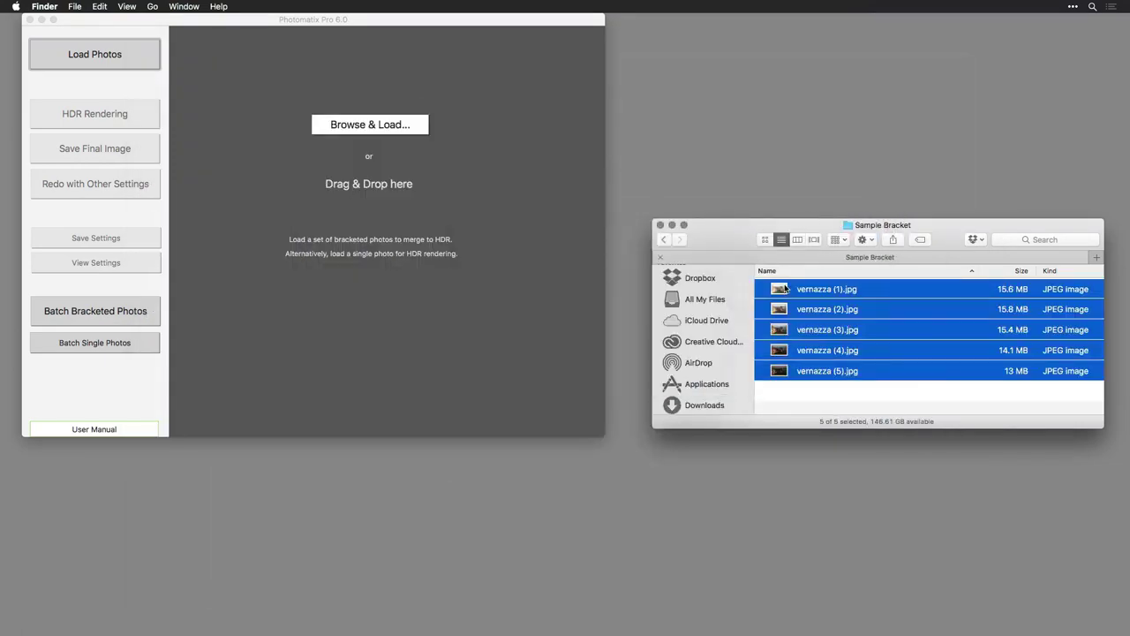
Step: Load the five vernazza JPEGs into Photomatix as one bracket and continue to the merge options
{"action": "left_click_drag", "start_coordinate": [784, 288], "coordinate": [412, 220]}
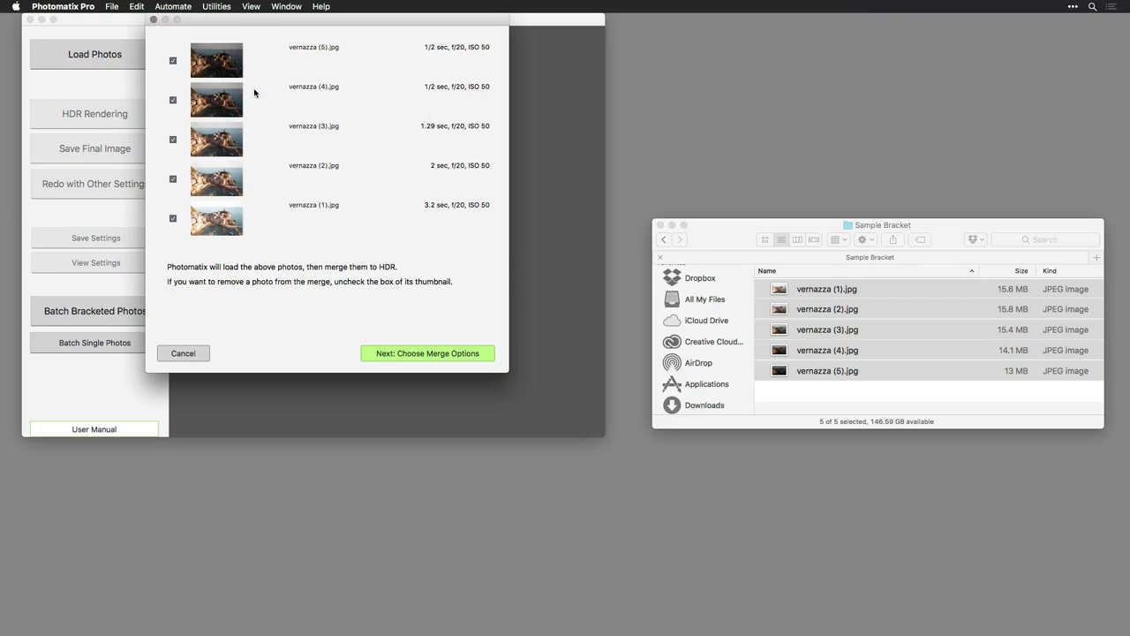
{"action": "left_click", "coordinate": [462, 357]}
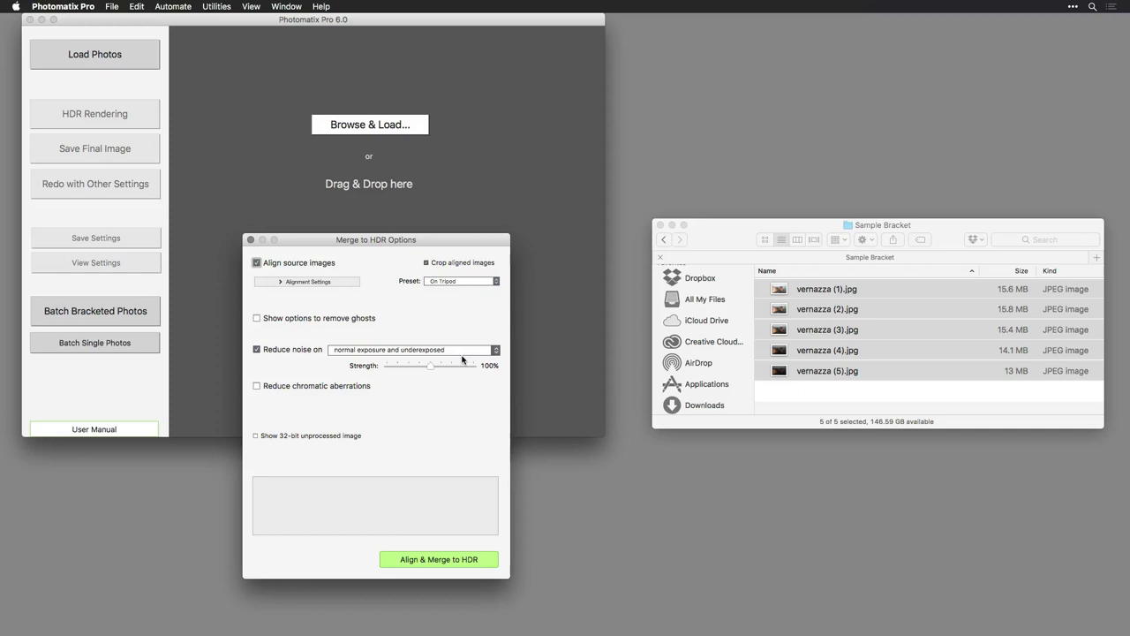
Step: Keep the On Tripod alignment preset and enable Show options to remove ghosts
{"action": "mouse_move", "coordinate": [316, 268]}
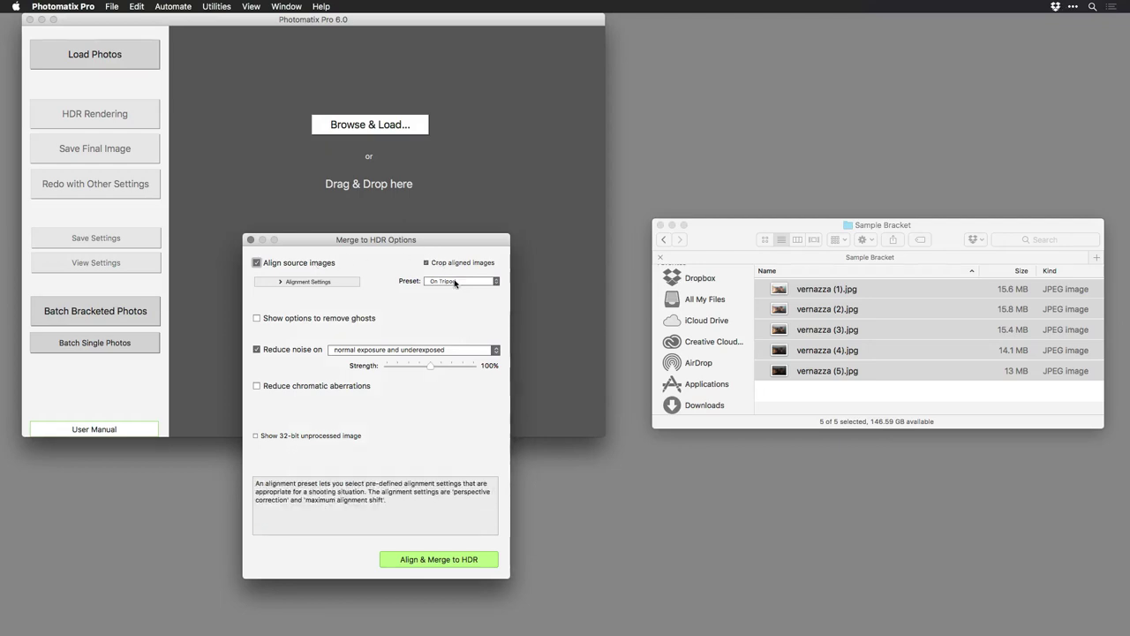
{"action": "left_click", "coordinate": [455, 281]}
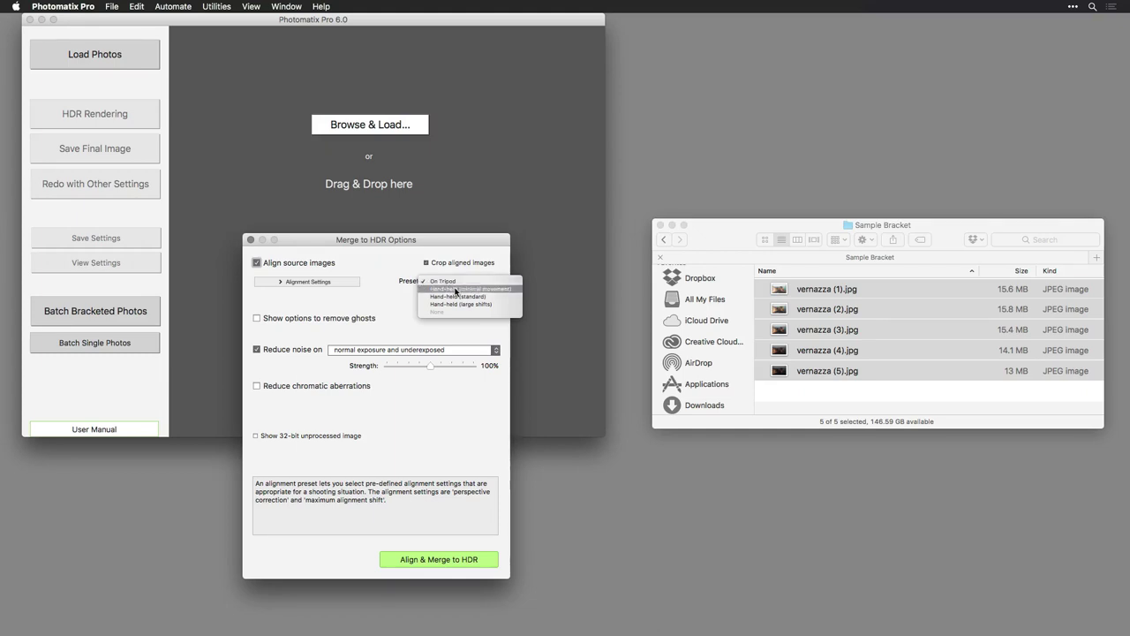
{"action": "left_click", "coordinate": [403, 269]}
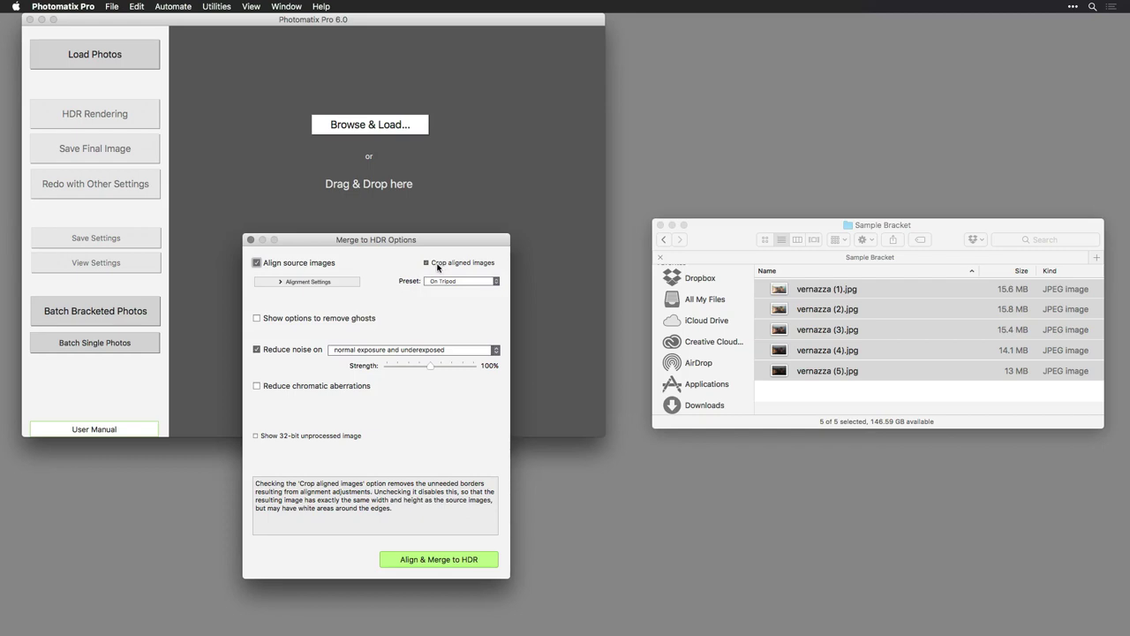
{"action": "mouse_move", "coordinate": [338, 318]}
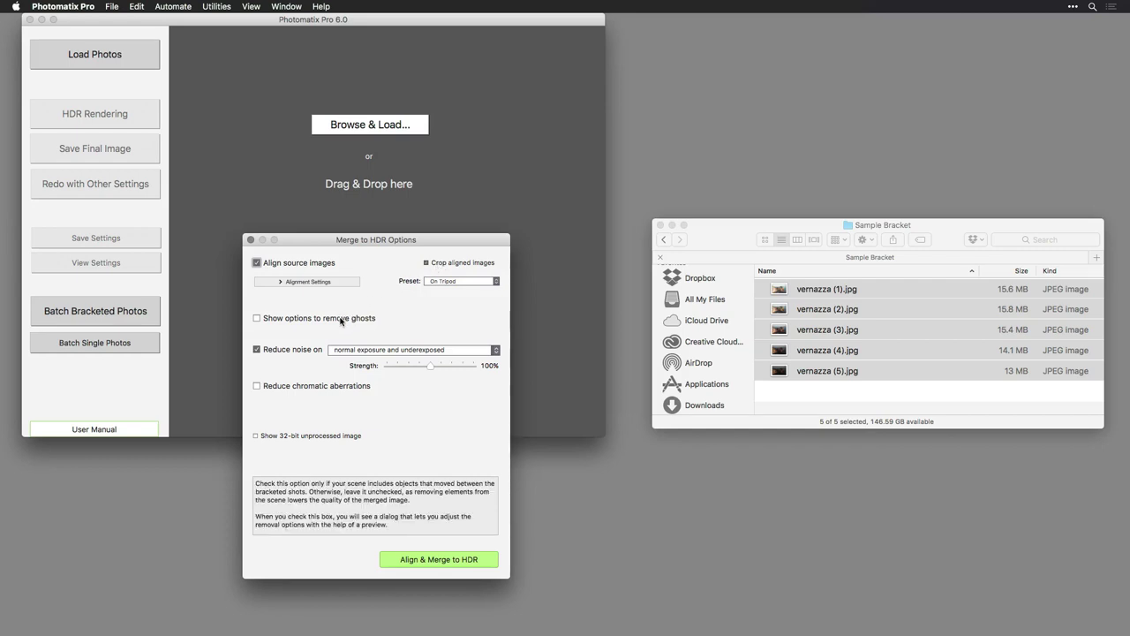
{"action": "left_click", "coordinate": [340, 321]}
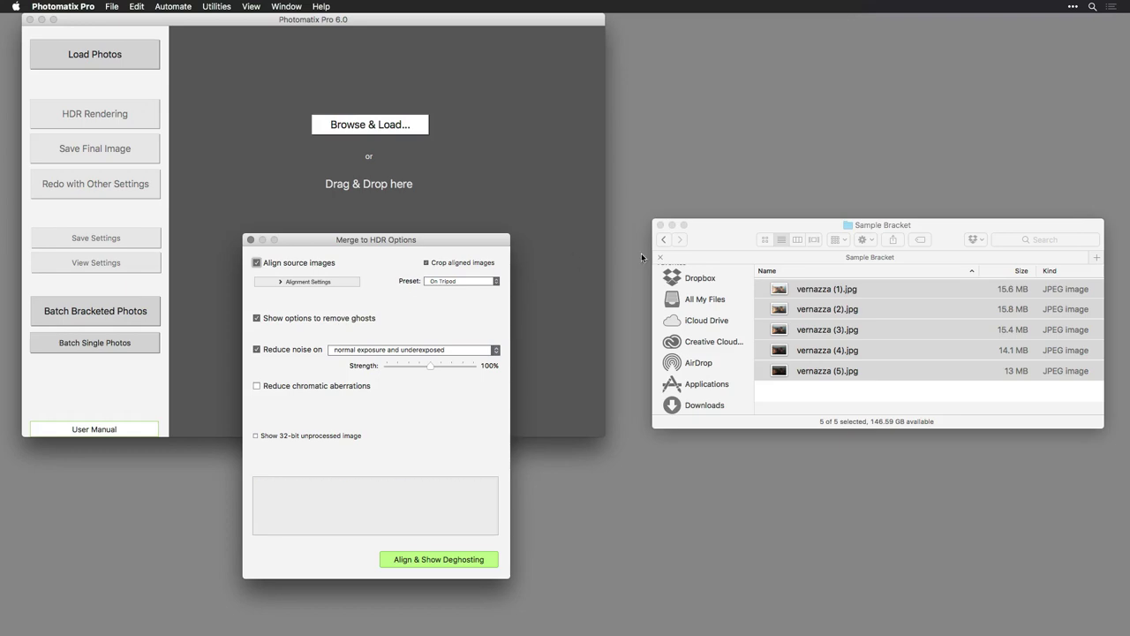
{"action": "left_click", "coordinate": [720, 241]}
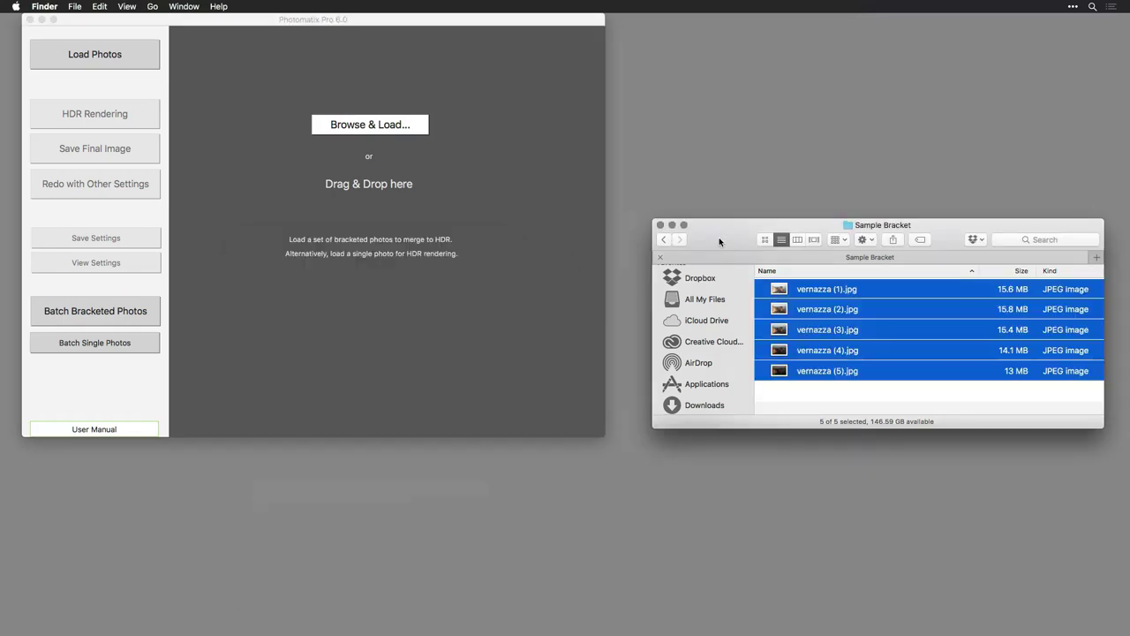
{"action": "key", "text": "space"}
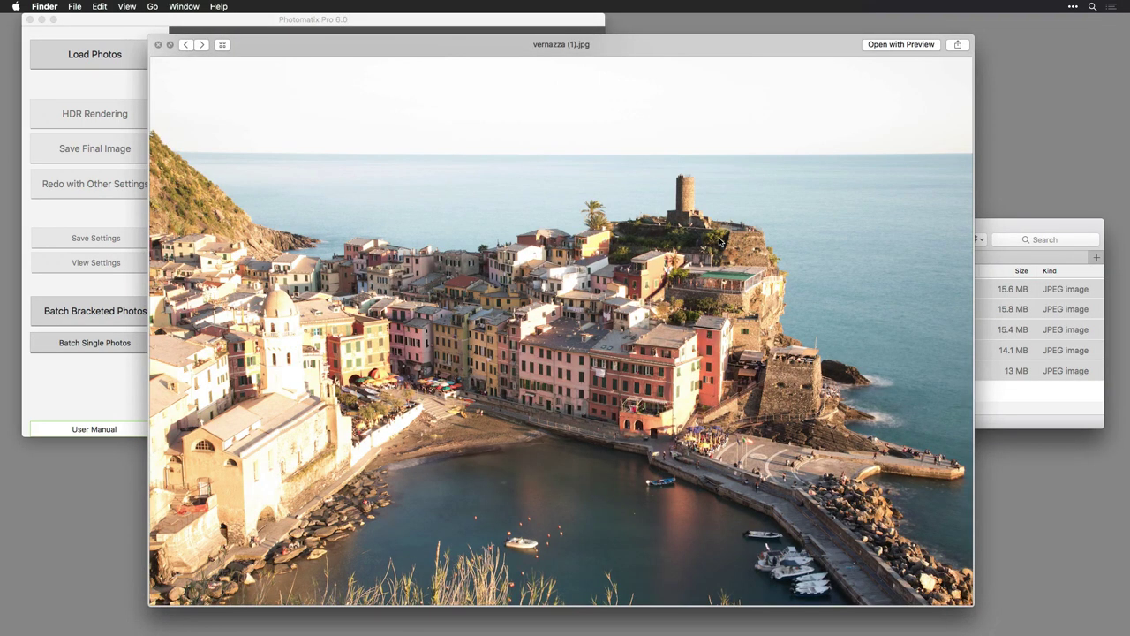
{"action": "key", "text": "Down"}
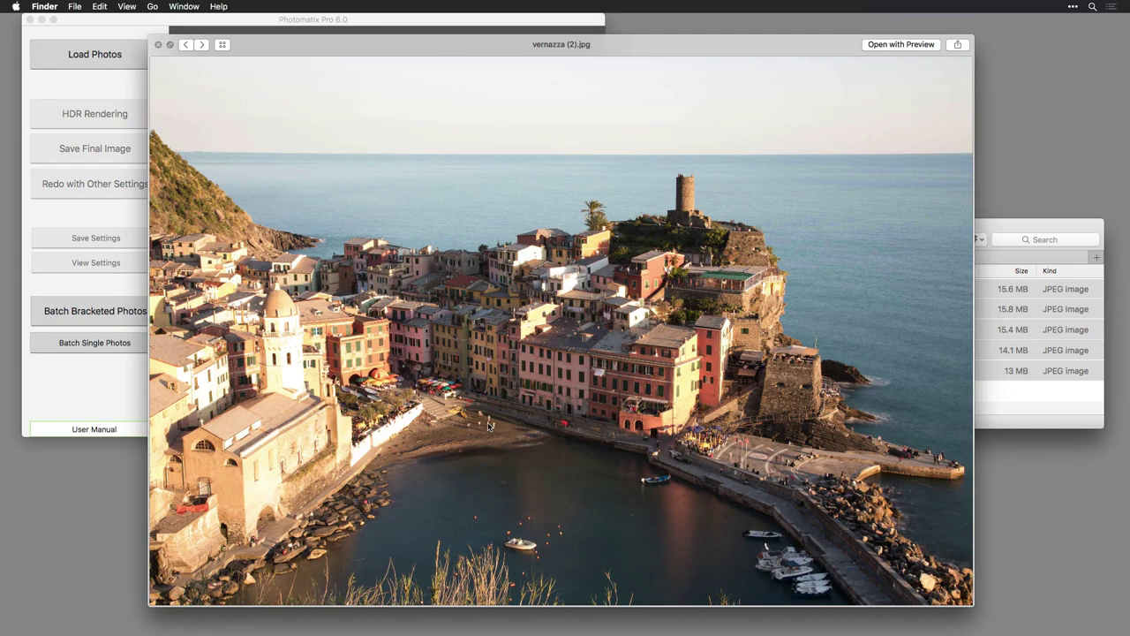
{"action": "key", "text": "Right"}
{"action": "key", "text": "Right"}
{"action": "key", "text": "Right"}
{"action": "key", "text": "Right"}
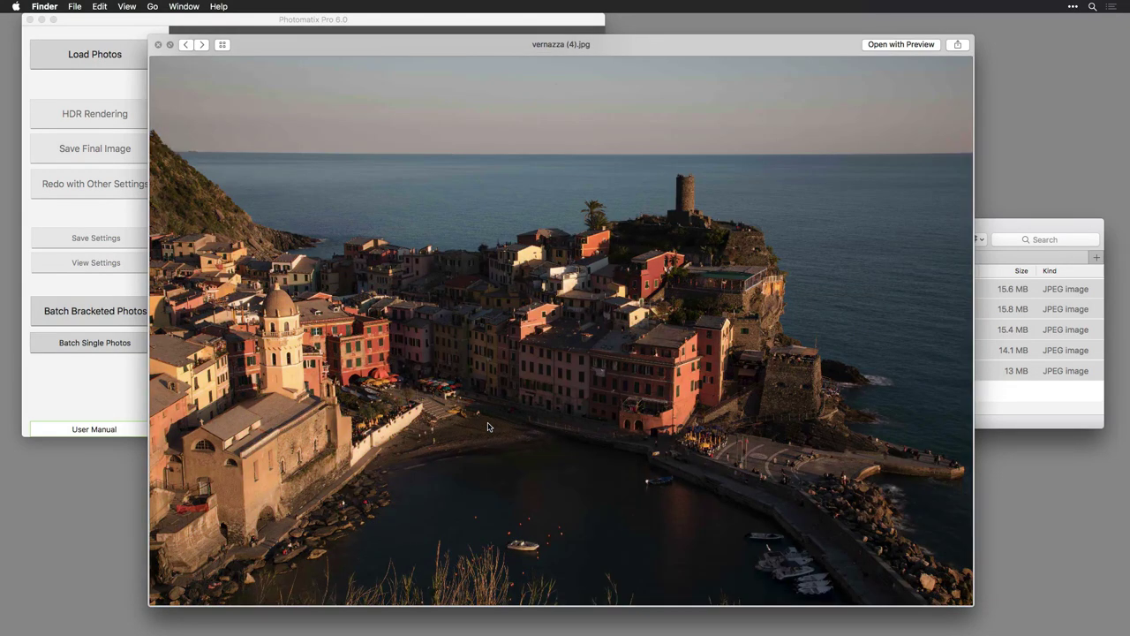
{"action": "key", "text": "Right"}
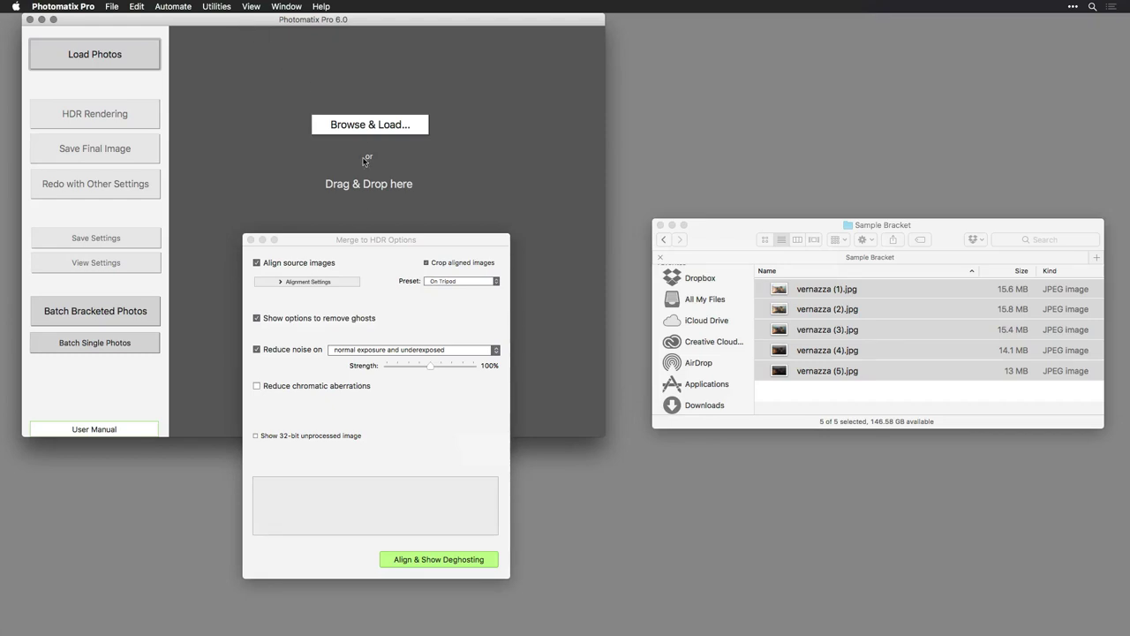
Step: Run Align & Show Deghosting to merge the five exposures into the Deghosting Options window
{"action": "mouse_move", "coordinate": [296, 347]}
{"action": "left_click", "coordinate": [455, 560]}
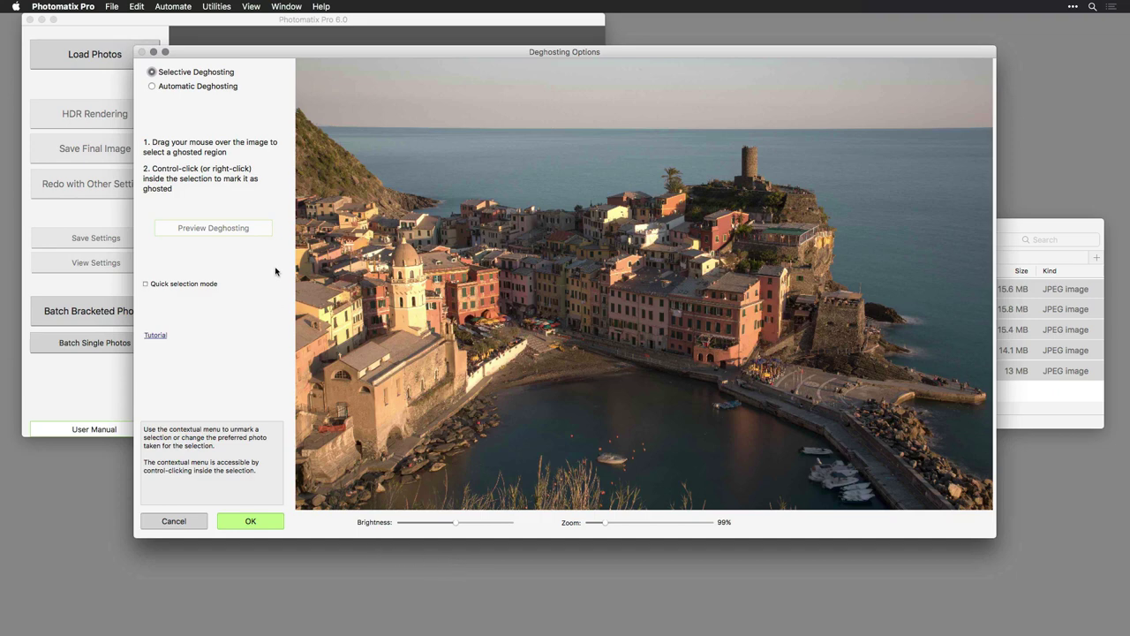
{"action": "left_click", "coordinate": [194, 88]}
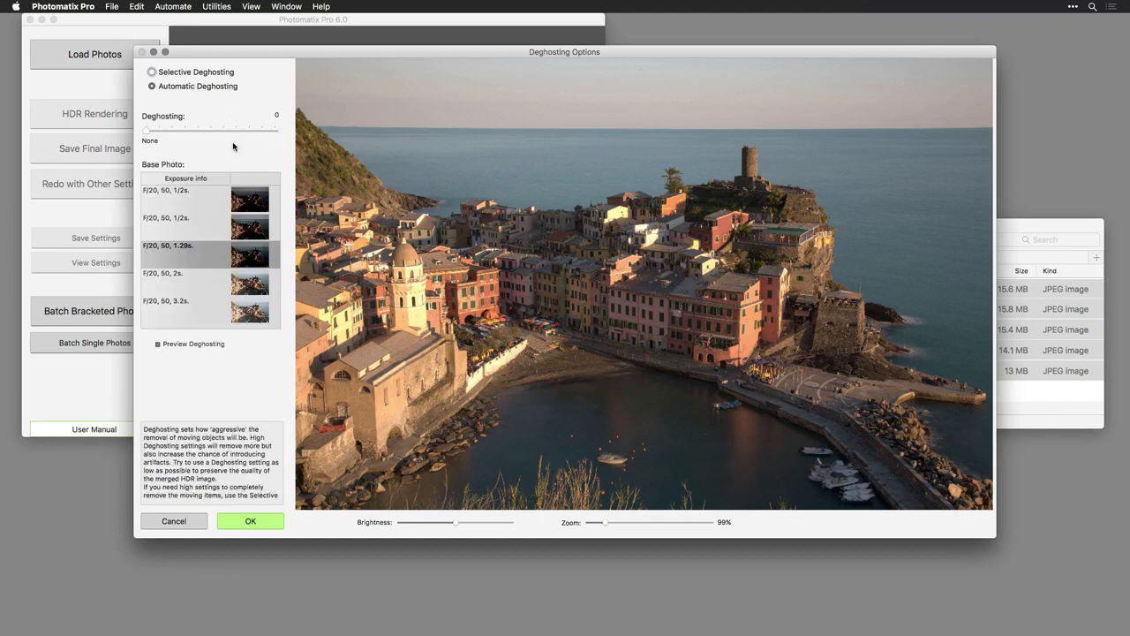
{"action": "mouse_move", "coordinate": [209, 244]}
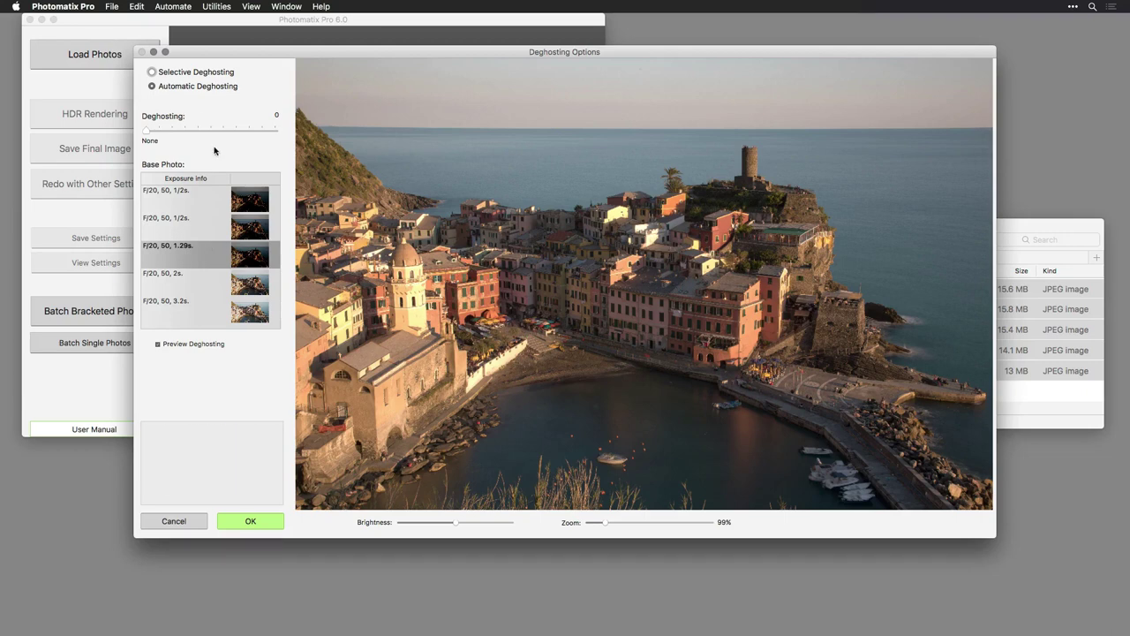
{"action": "left_click", "coordinate": [169, 72]}
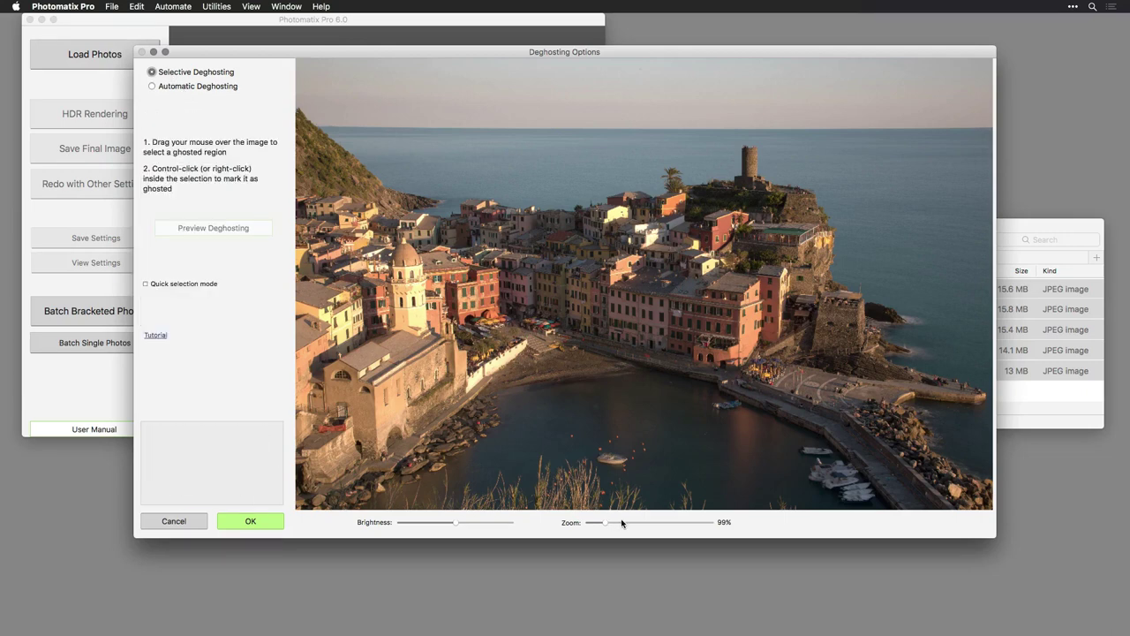
Step: Zoom in, mark the beach area with moving people as a ghosted region, and preview it
{"action": "left_click_drag", "start_coordinate": [624, 523], "coordinate": [693, 524]}
{"action": "scroll", "coordinate": [738, 234], "scroll_direction": "up", "scroll_amount": 5}
{"action": "scroll", "coordinate": [738, 234], "scroll_direction": "right", "scroll_amount": 5}
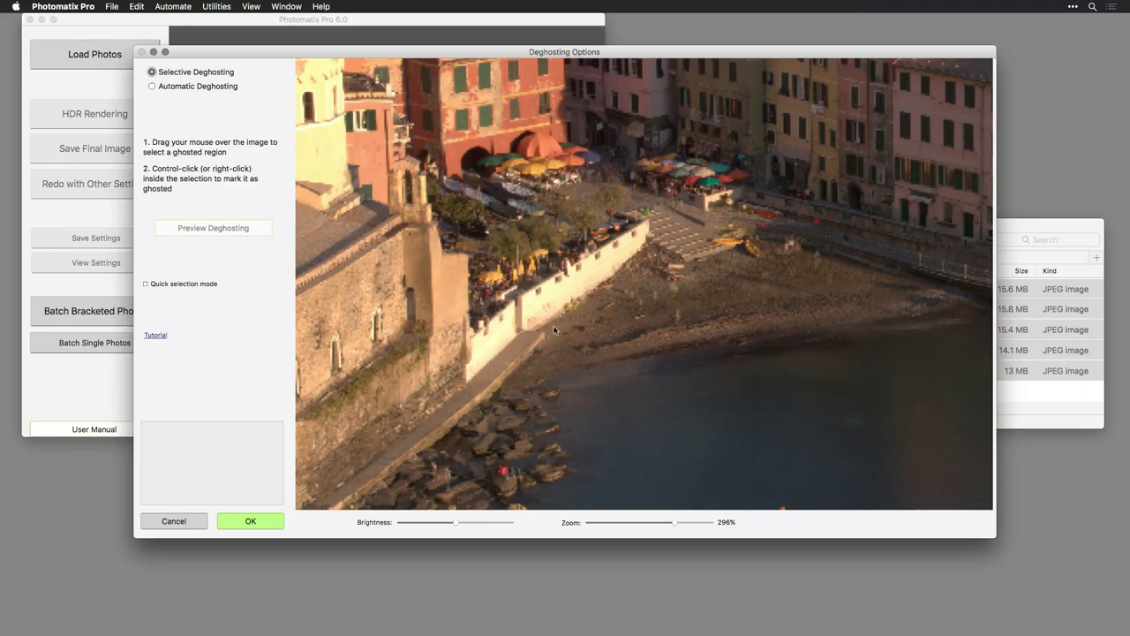
{"action": "left_click_drag", "start_coordinate": [580, 347], "coordinate": [689, 337]}
{"action": "mouse_move", "coordinate": [849, 305]}
{"action": "left_mouse_down"}
{"action": "mouse_move", "coordinate": [852, 258]}
{"action": "mouse_move", "coordinate": [787, 235]}
{"action": "mouse_move", "coordinate": [739, 245]}
{"action": "left_mouse_up"}
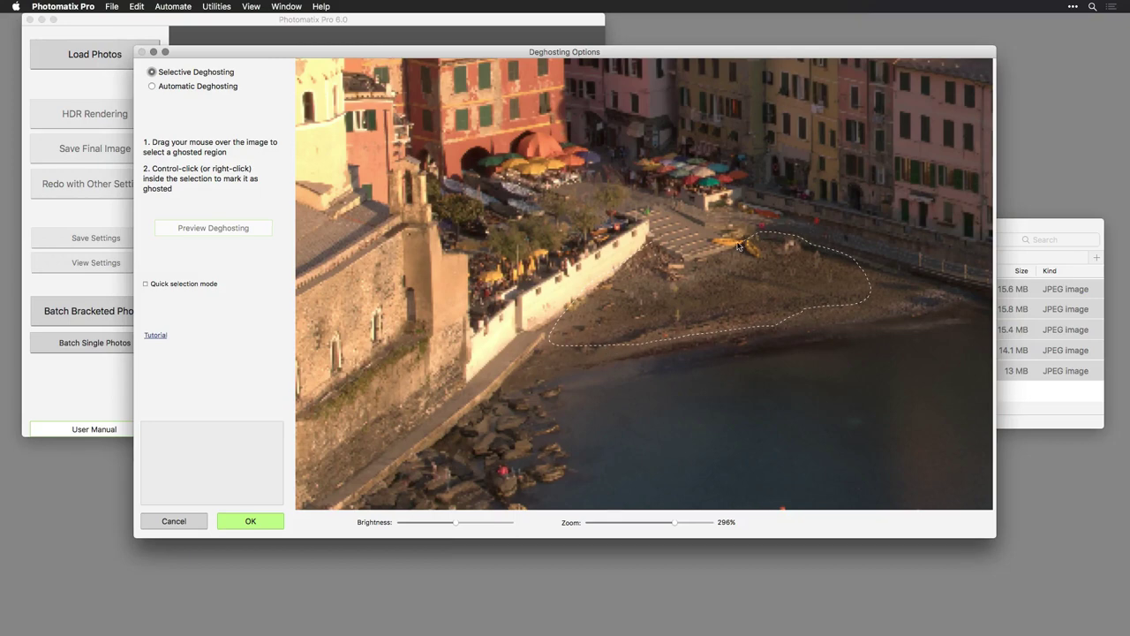
{"action": "right_click", "coordinate": [659, 262]}
{"action": "left_click", "coordinate": [673, 270]}
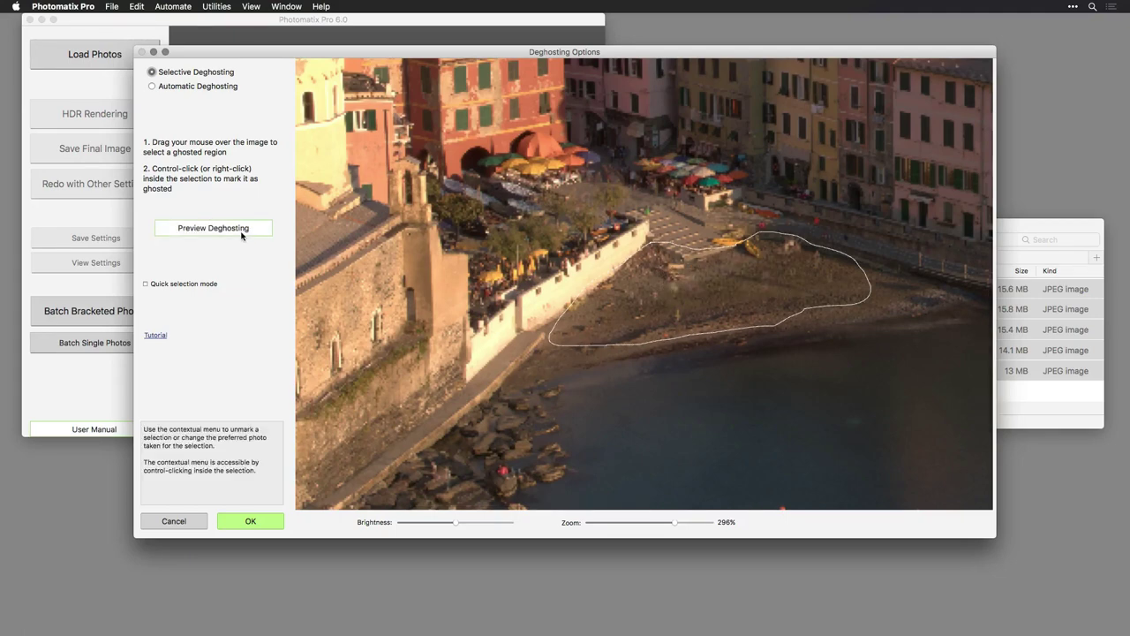
{"action": "left_click", "coordinate": [241, 234]}
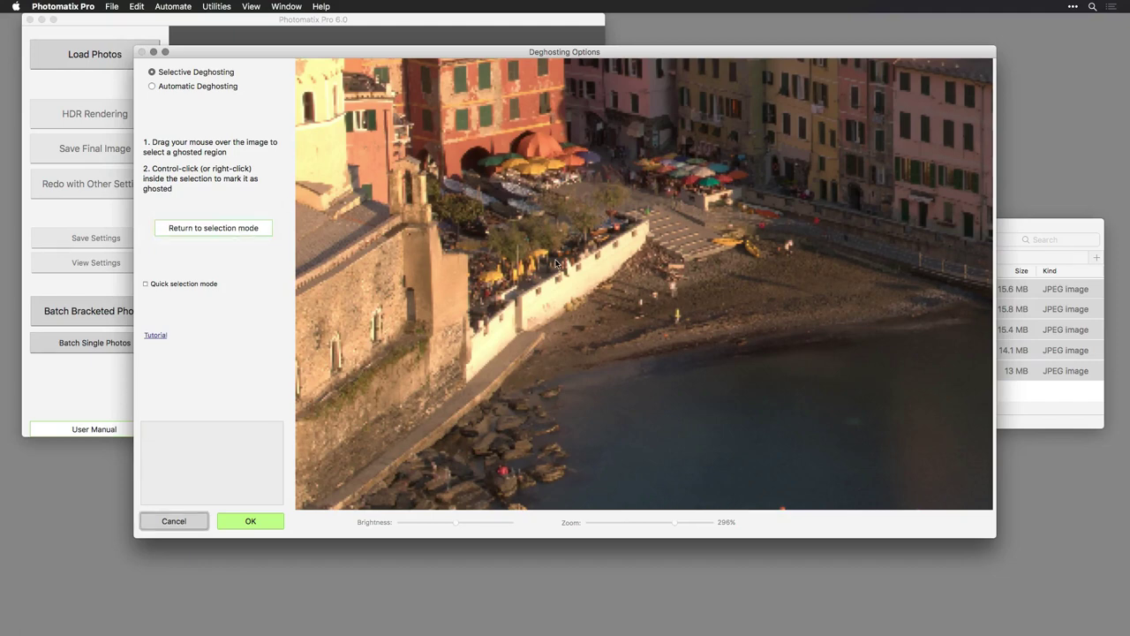
Step: Mark the small boat as a second ghosted area, preview it, and zoom back out to 126%
{"action": "scroll", "coordinate": [555, 263], "scroll_direction": "down", "scroll_amount": 5}
{"action": "scroll", "coordinate": [555, 263], "scroll_direction": "down", "scroll_amount": 5}
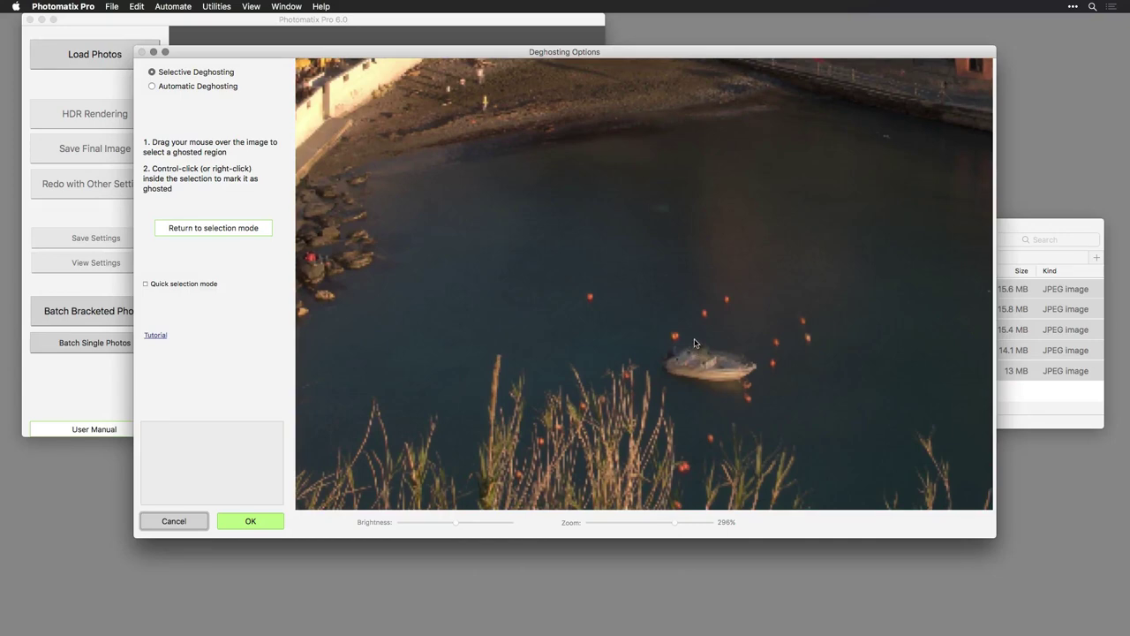
{"action": "left_click", "coordinate": [247, 230]}
{"action": "mouse_move", "coordinate": [689, 339]}
{"action": "left_mouse_down"}
{"action": "mouse_move", "coordinate": [661, 371]}
{"action": "mouse_move", "coordinate": [675, 383]}
{"action": "mouse_move", "coordinate": [745, 391]}
{"action": "mouse_move", "coordinate": [765, 372]}
{"action": "mouse_move", "coordinate": [757, 351]}
{"action": "mouse_move", "coordinate": [700, 342]}
{"action": "left_mouse_up"}
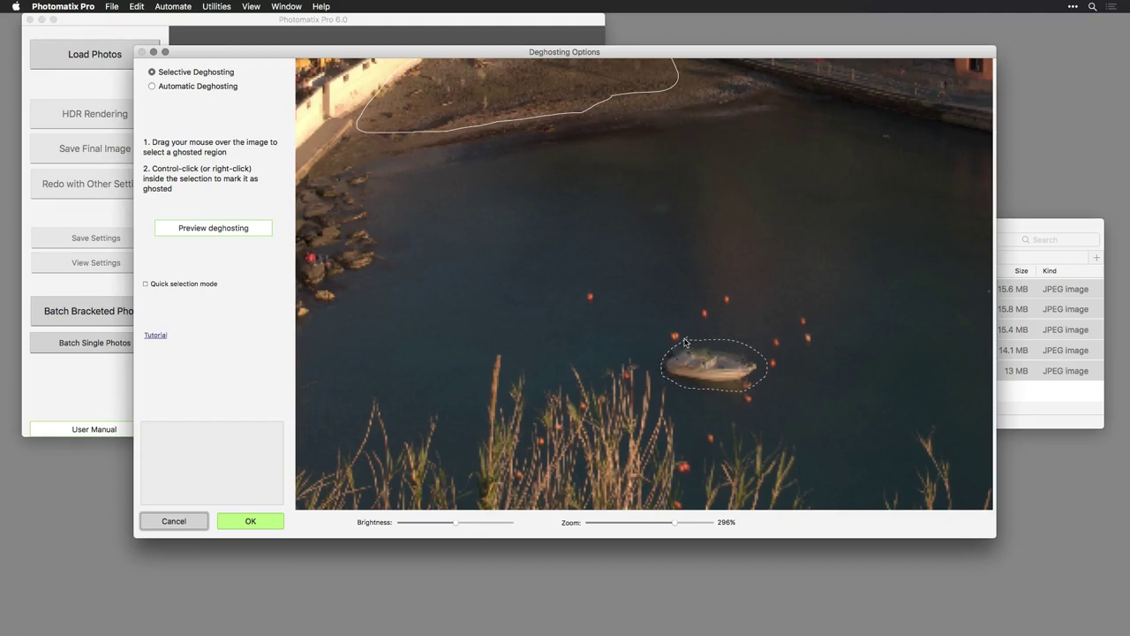
{"action": "right_click", "coordinate": [704, 359]}
{"action": "left_click", "coordinate": [707, 362]}
{"action": "left_click", "coordinate": [233, 228]}
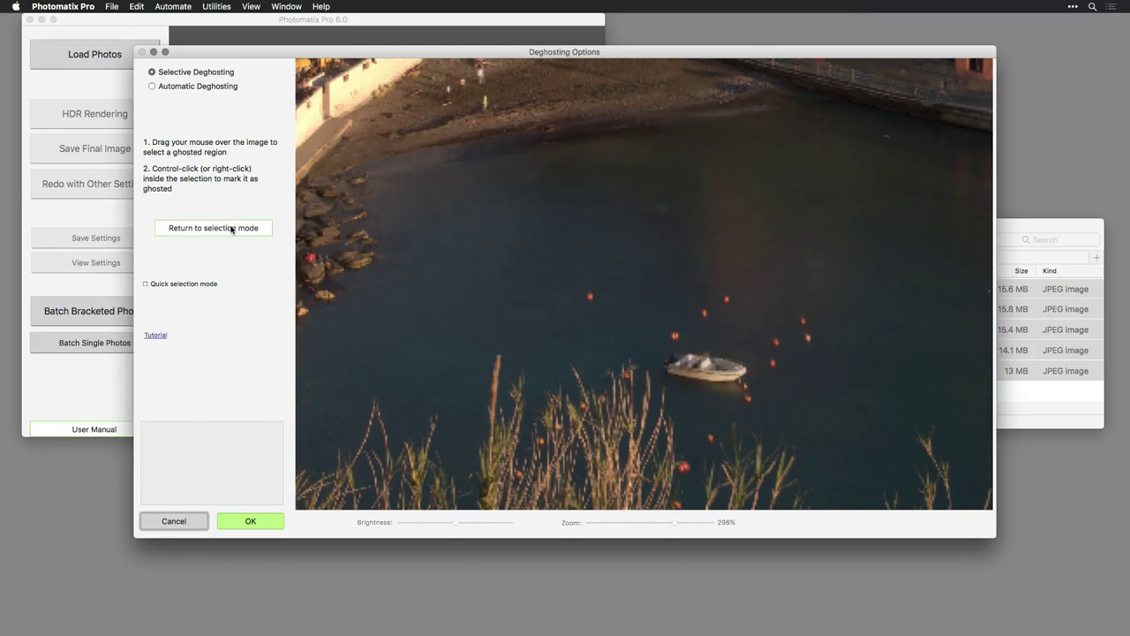
{"action": "scroll", "coordinate": [455, 262], "scroll_direction": "right", "scroll_amount": 5}
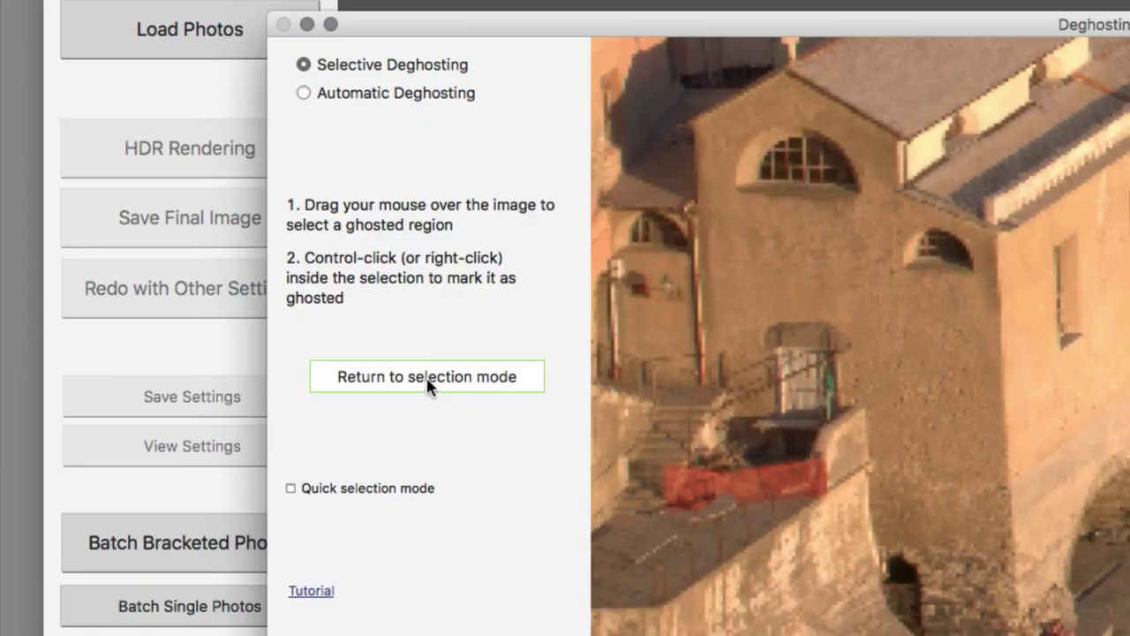
{"action": "left_click", "coordinate": [430, 384]}
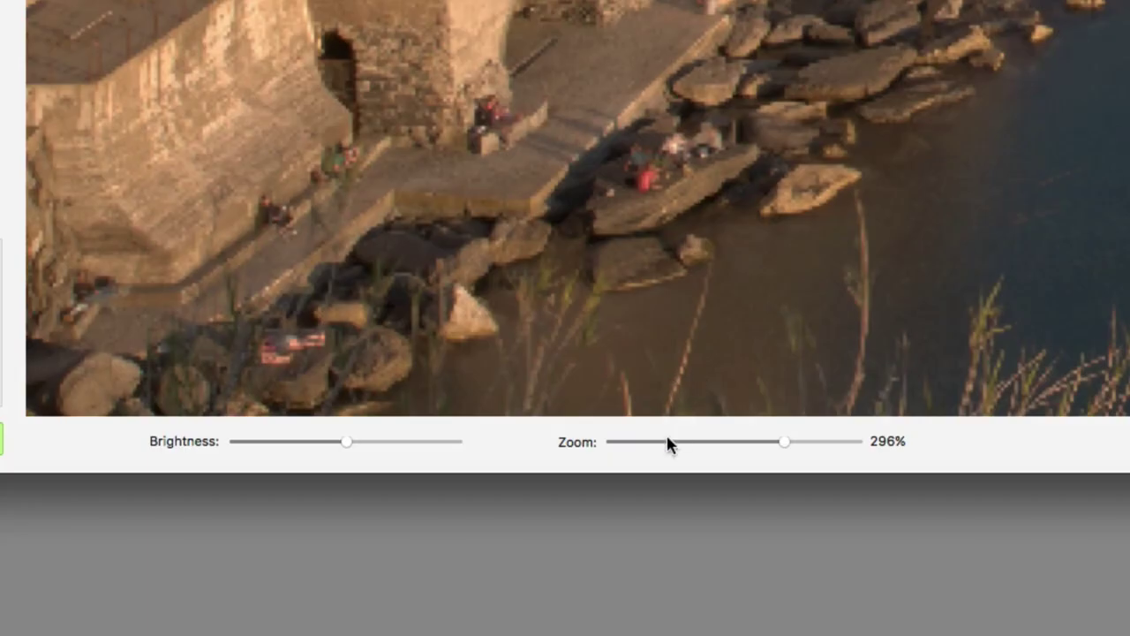
{"action": "left_click", "coordinate": [666, 440]}
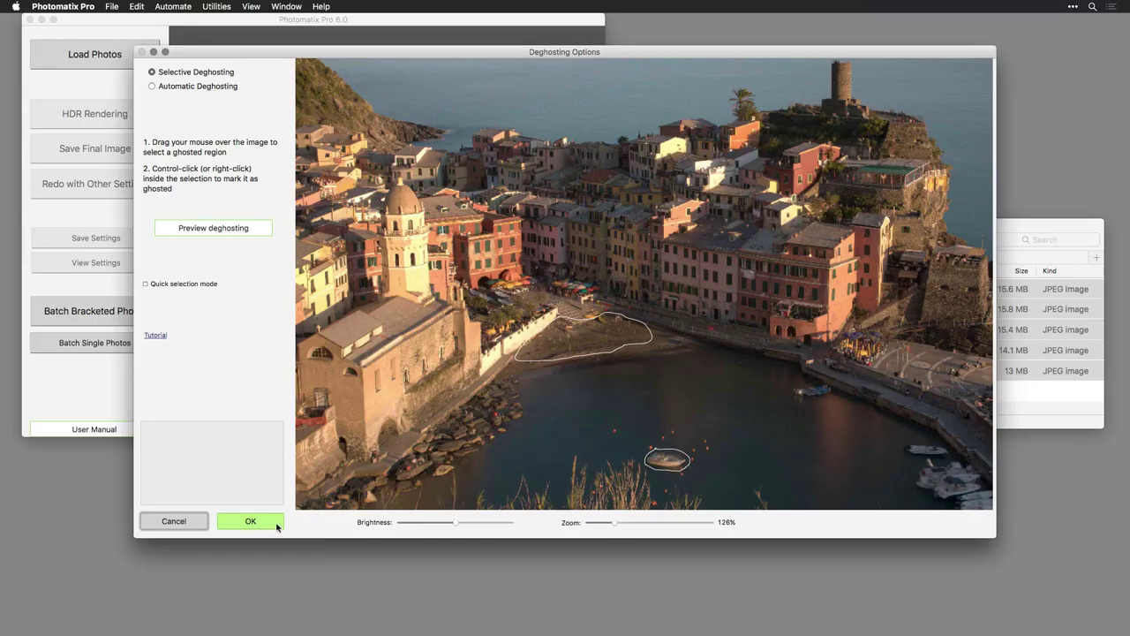
Step: Merge with the marked ghost areas and try All Styles presets from Detailed through Monochrome 3
{"action": "left_click", "coordinate": [264, 525]}
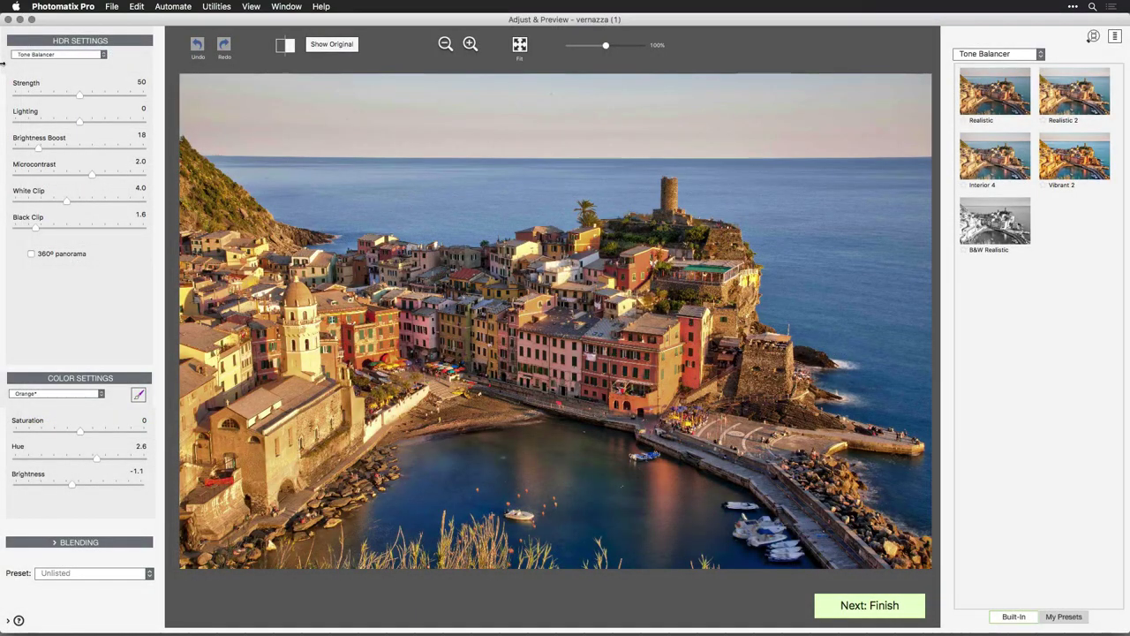
{"action": "left_click", "coordinate": [979, 55]}
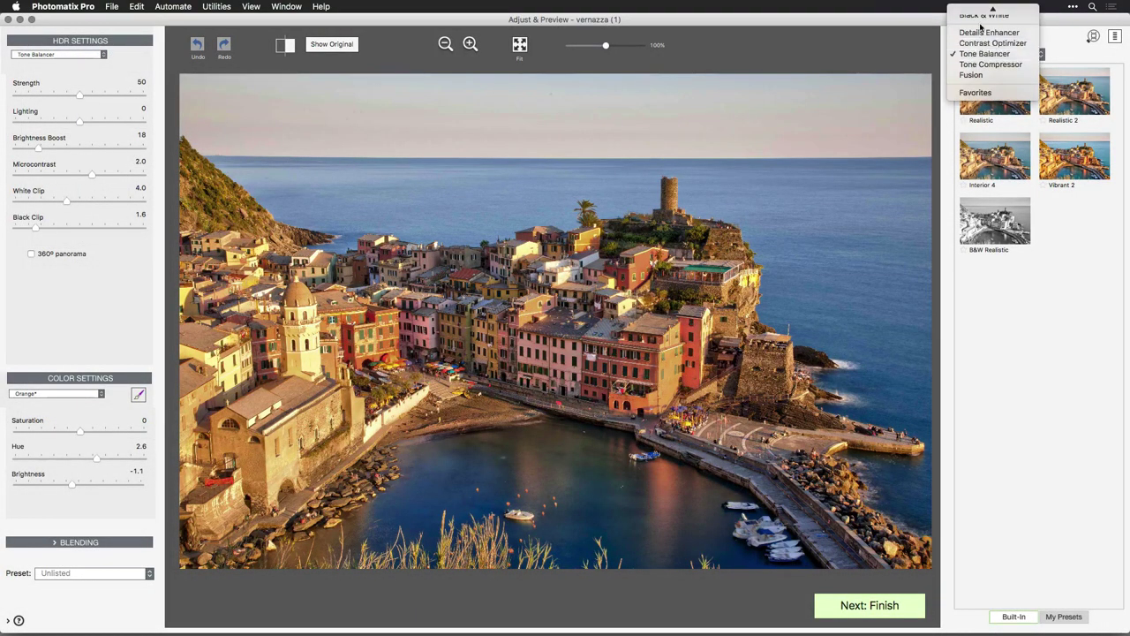
{"action": "left_click", "coordinate": [977, 11]}
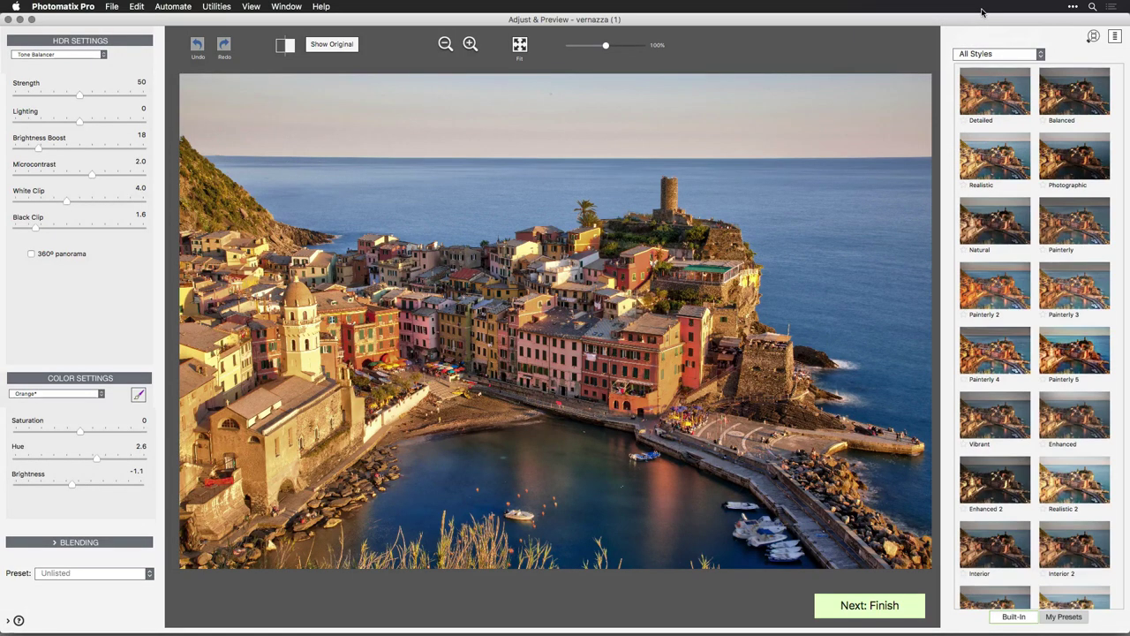
{"action": "left_click", "coordinate": [994, 84]}
{"action": "left_click", "coordinate": [1081, 101]}
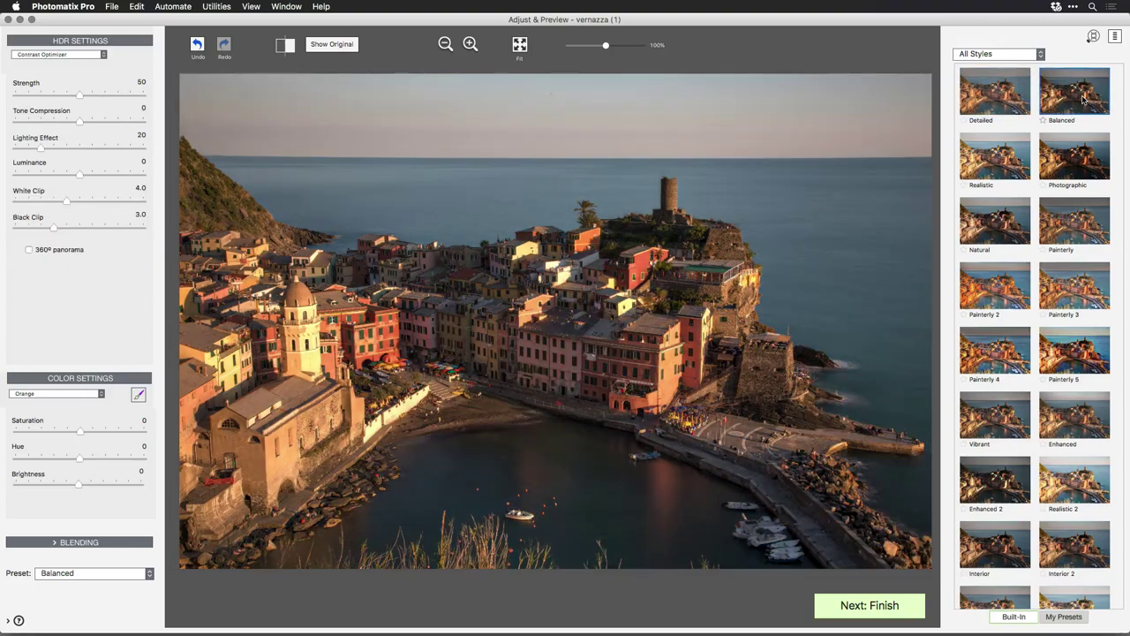
{"action": "left_click", "coordinate": [1003, 154]}
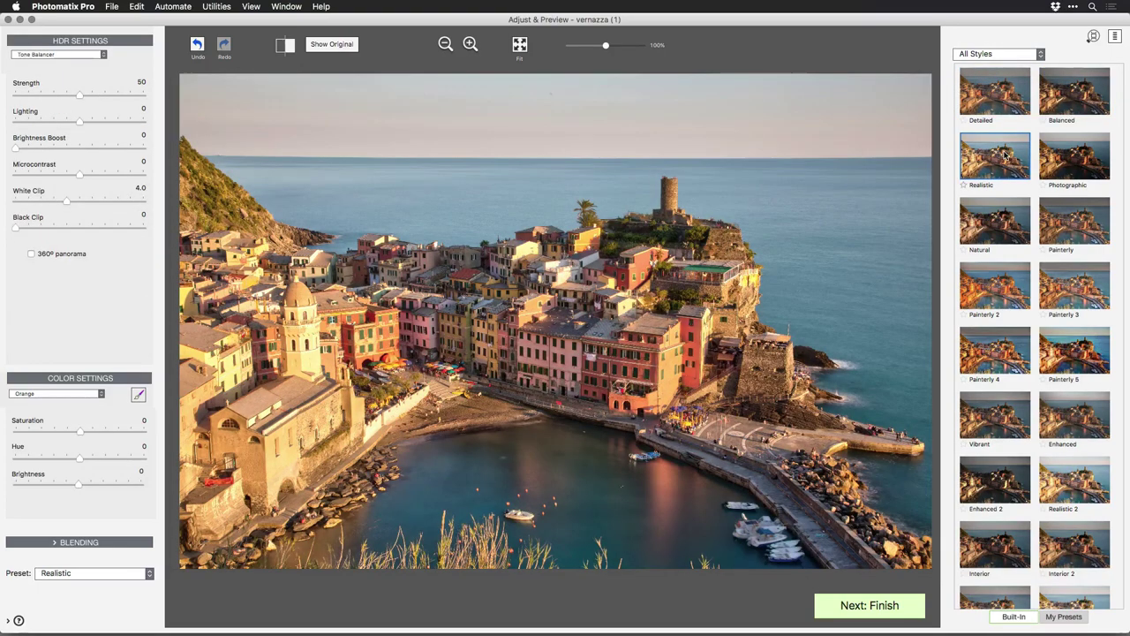
{"action": "left_click", "coordinate": [1001, 221]}
{"action": "left_click", "coordinate": [1014, 303]}
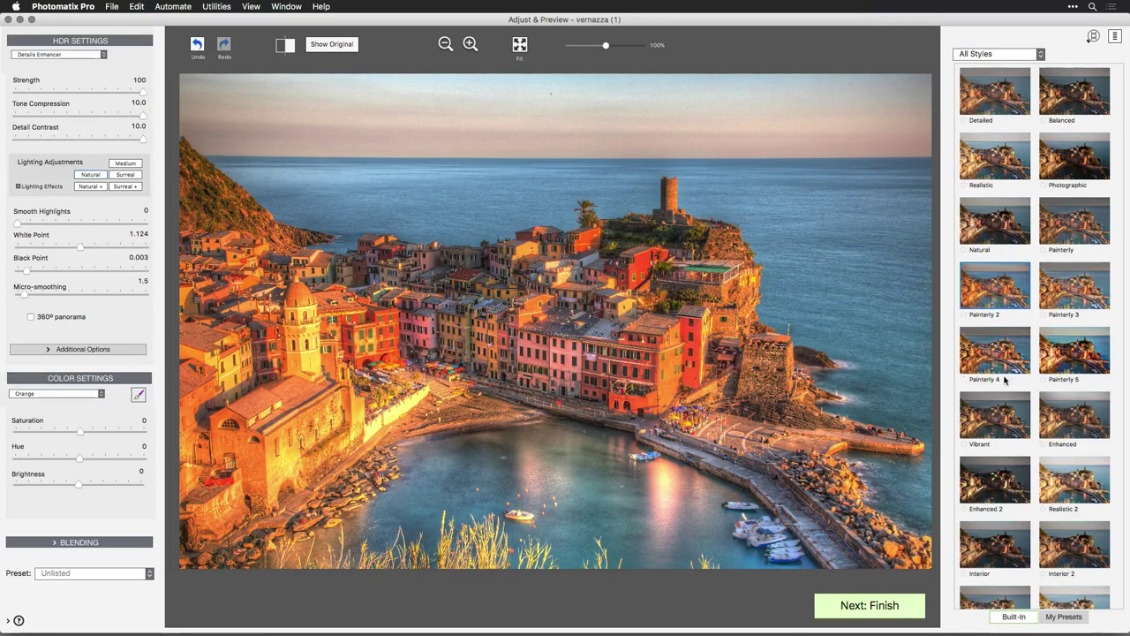
{"action": "left_click", "coordinate": [997, 423]}
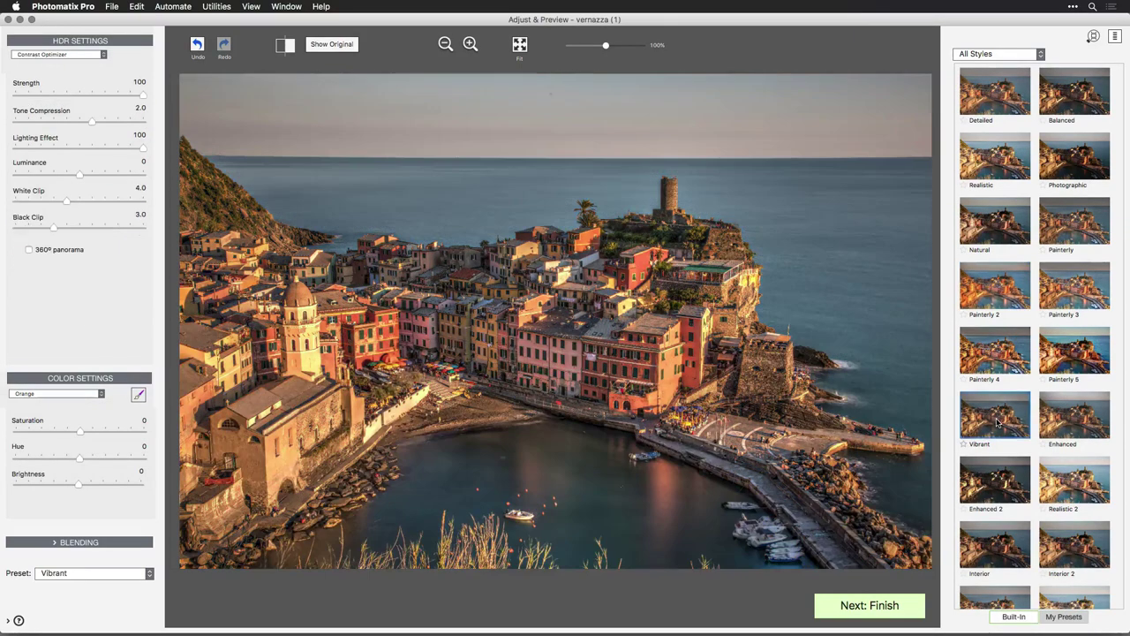
{"action": "scroll", "coordinate": [997, 423], "scroll_direction": "down", "scroll_amount": 5}
{"action": "scroll", "coordinate": [997, 423], "scroll_direction": "down", "scroll_amount": 10}
{"action": "scroll", "coordinate": [997, 423], "scroll_direction": "down", "scroll_amount": 5}
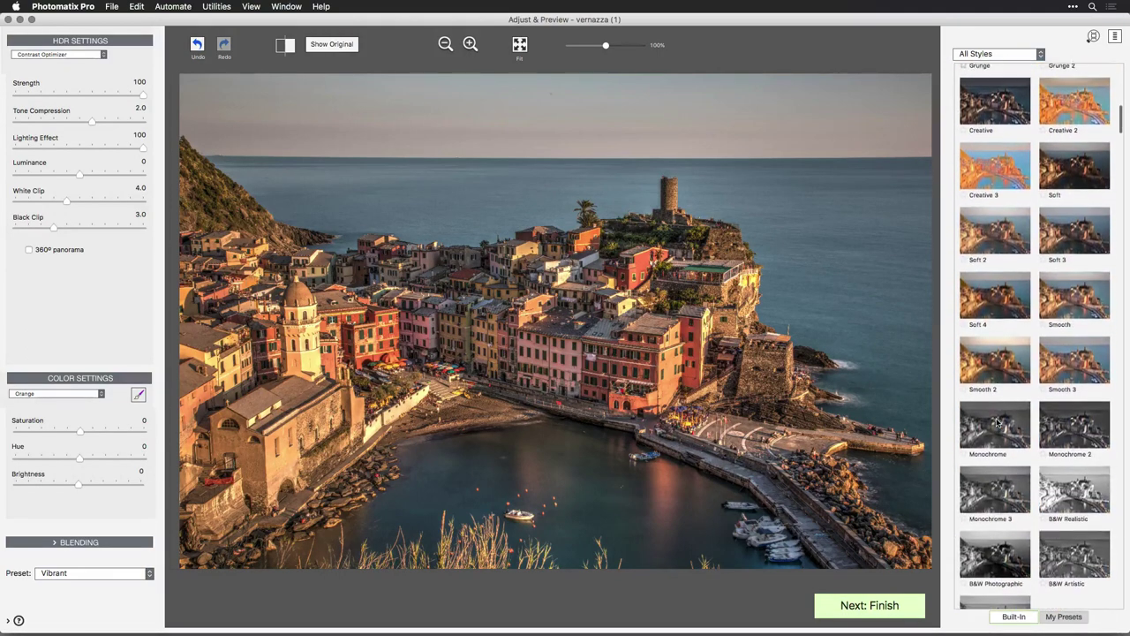
{"action": "left_click", "coordinate": [996, 425]}
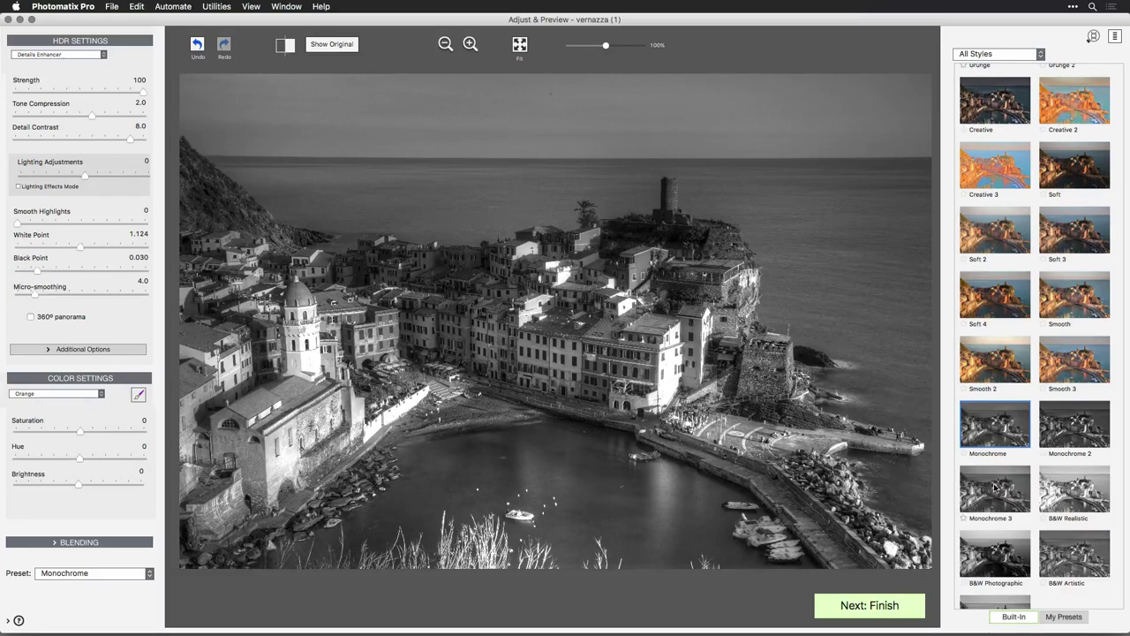
{"action": "left_click", "coordinate": [995, 486]}
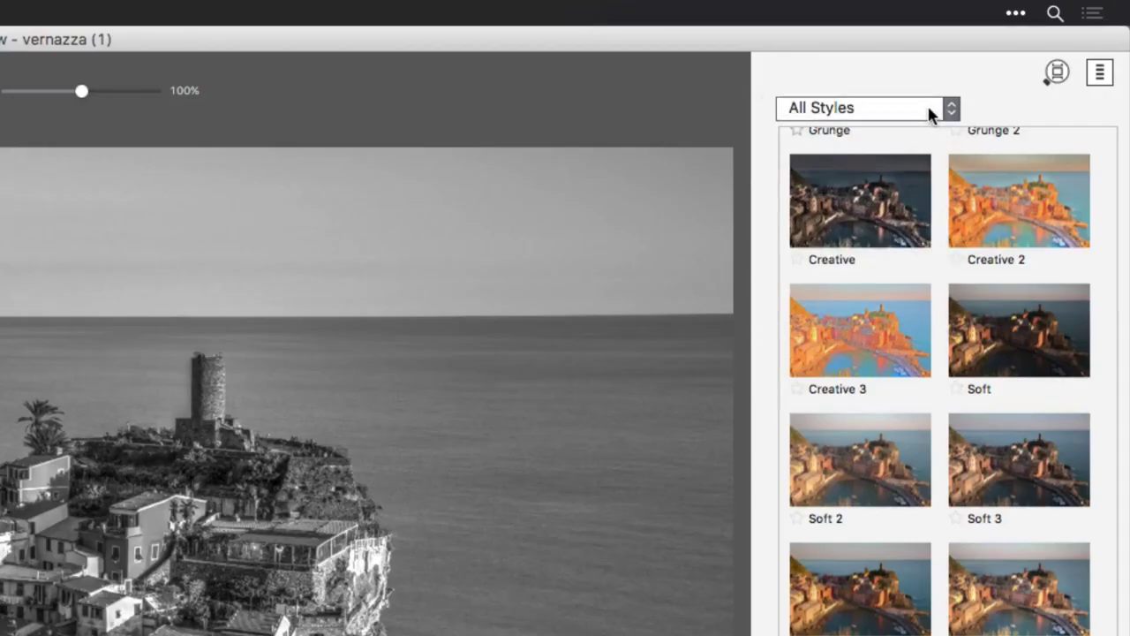
Step: Show only Tone Balancer presets and try B&W Realistic, Vibrant 2 and Interior 4
{"action": "left_click", "coordinate": [932, 110]}
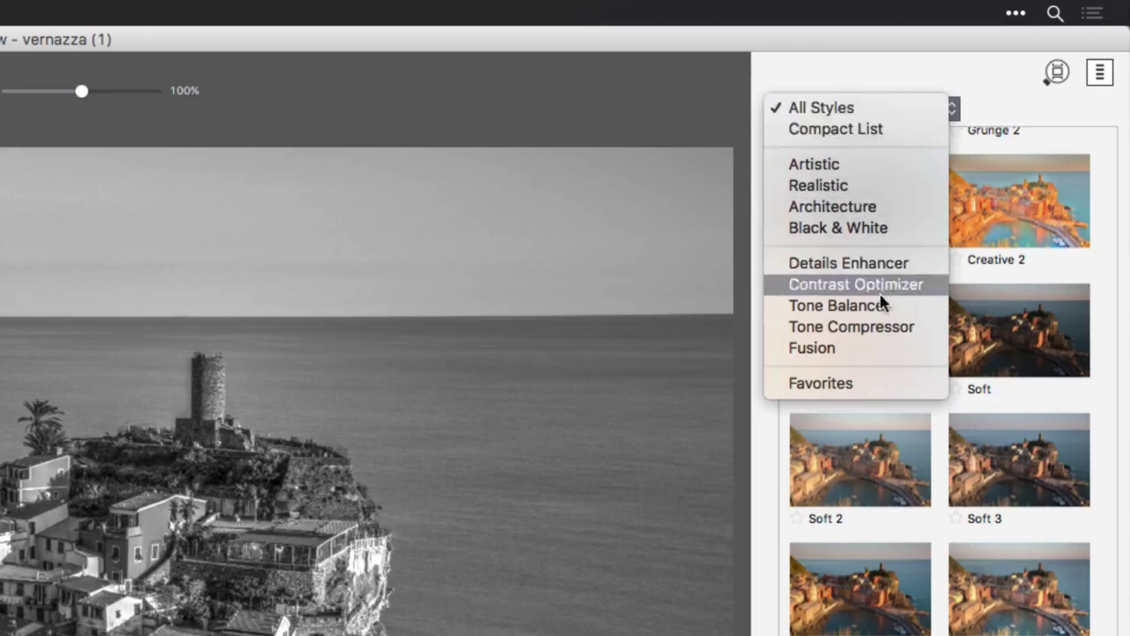
{"action": "scroll", "coordinate": [880, 316], "scroll_direction": "down", "scroll_amount": 2}
{"action": "left_click", "coordinate": [838, 271]}
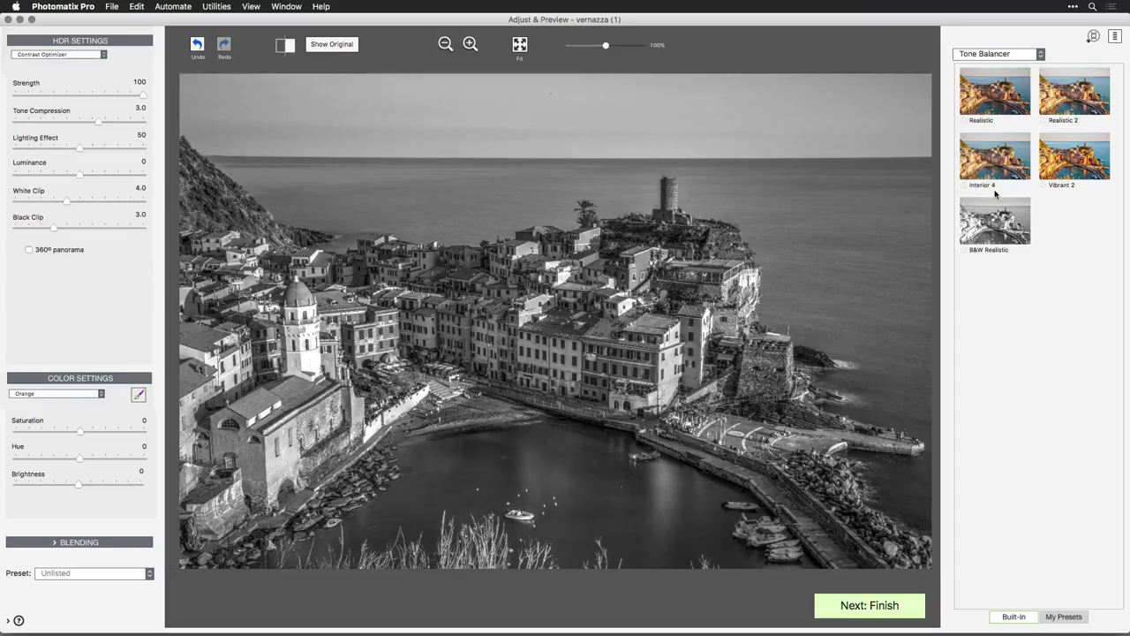
{"action": "left_click", "coordinate": [994, 210]}
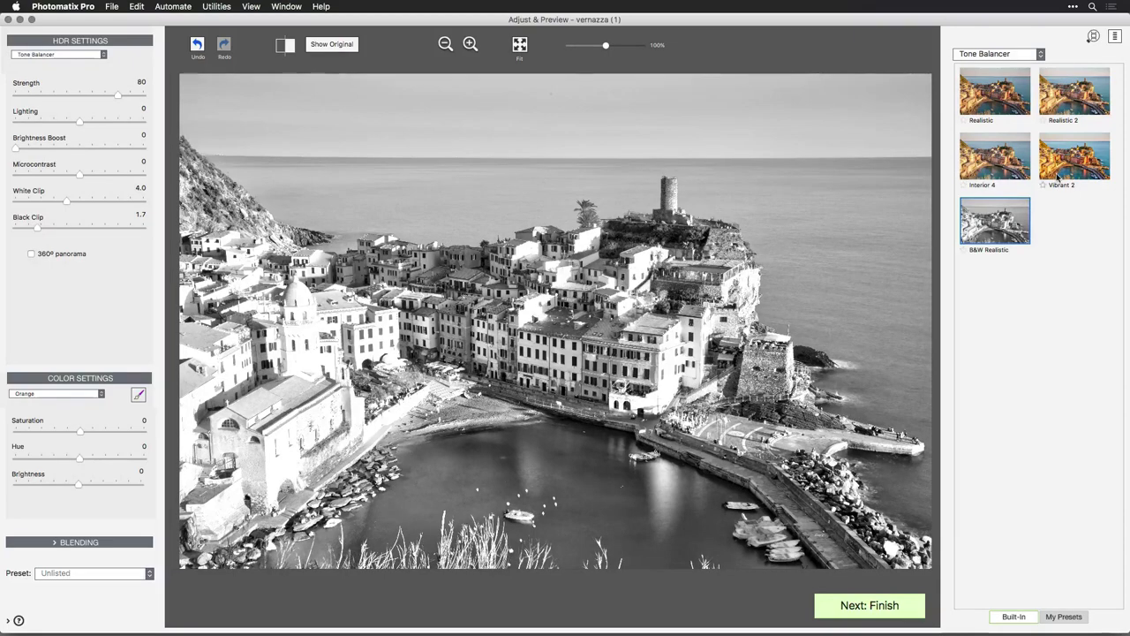
{"action": "left_click", "coordinate": [1058, 177]}
{"action": "left_click", "coordinate": [991, 165]}
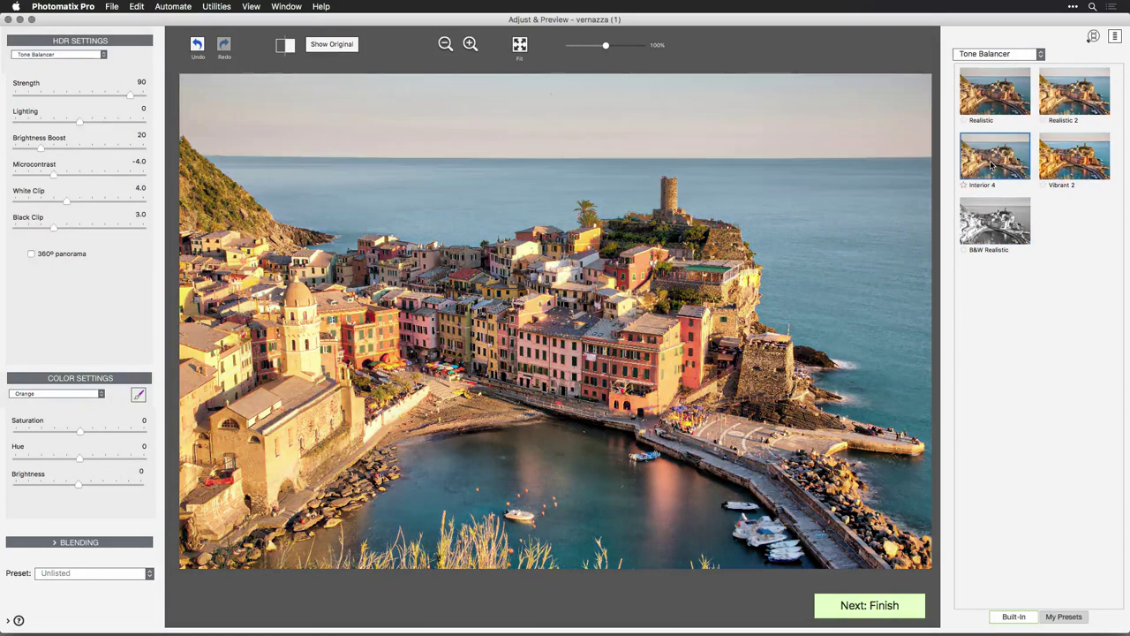
Step: Apply the Tone Balancer Realistic preset and compare it with the original image
{"action": "left_click", "coordinate": [104, 54]}
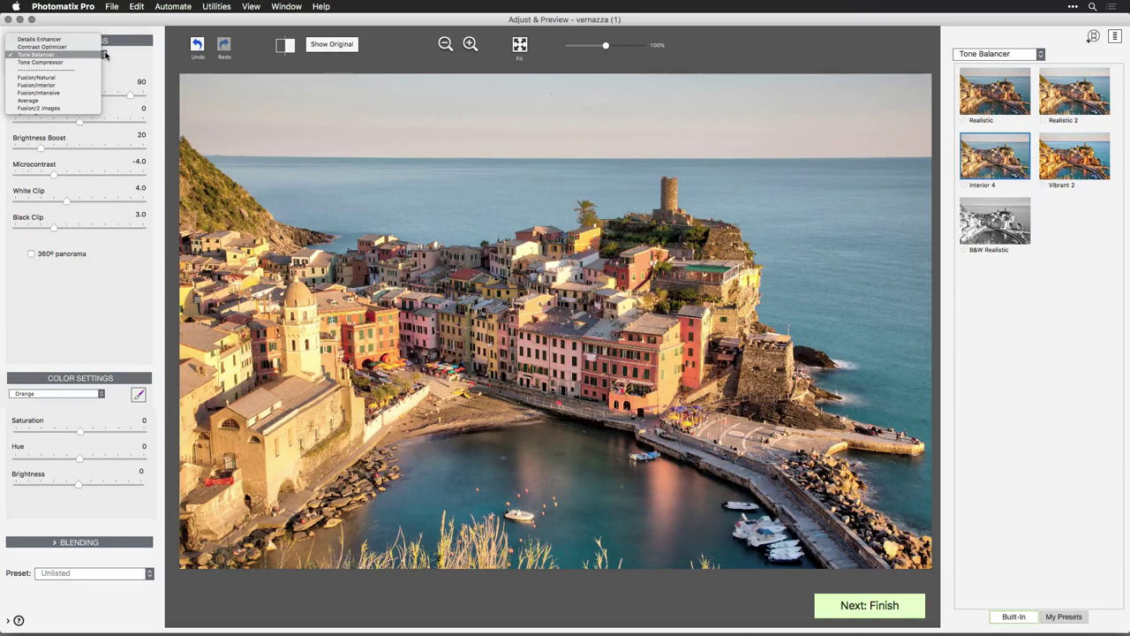
{"action": "left_click", "coordinate": [130, 53]}
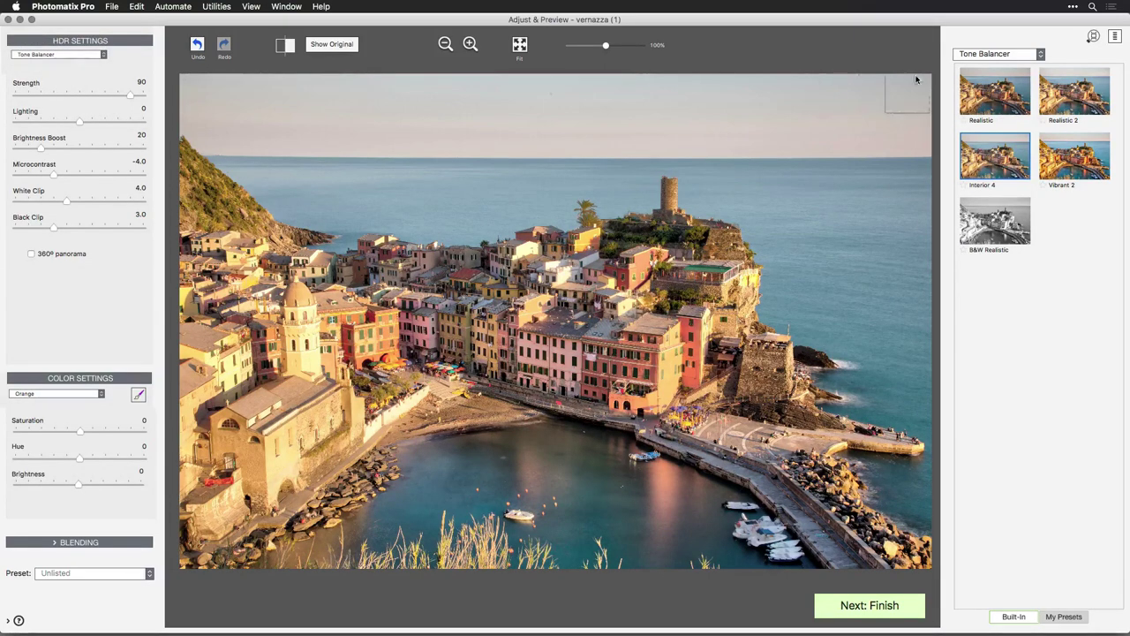
{"action": "left_click", "coordinate": [993, 84]}
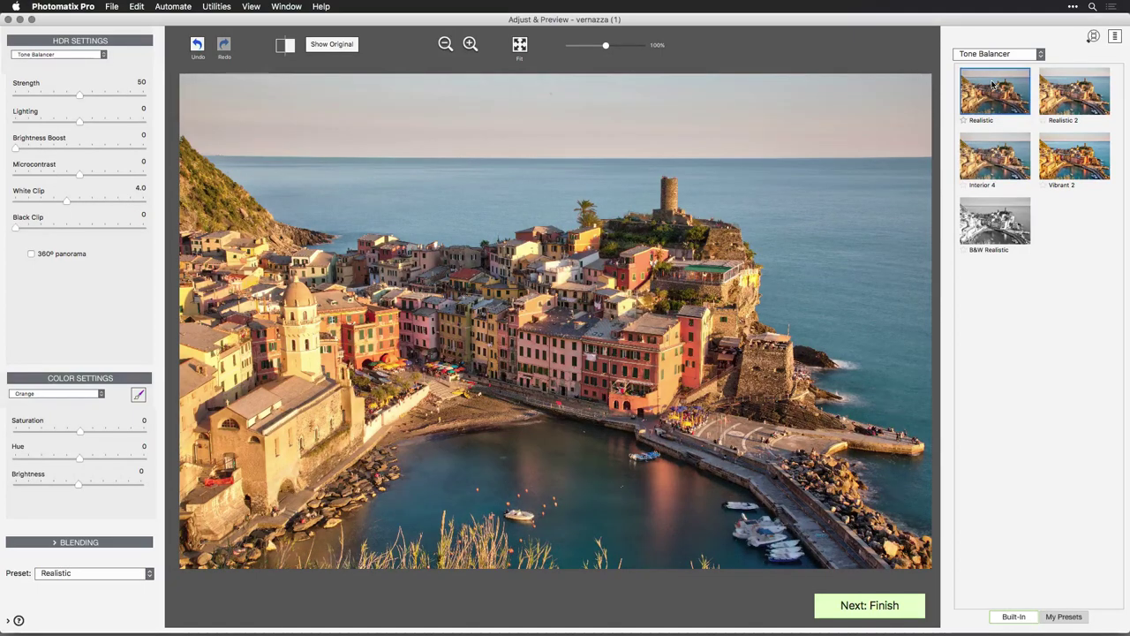
{"action": "left_click", "coordinate": [285, 46]}
Step: Set Tone Balancer Strength to 79, Lighting to -3.3 and Microcontrast to 7.2
{"action": "left_click_drag", "start_coordinate": [78, 97], "coordinate": [95, 96]}
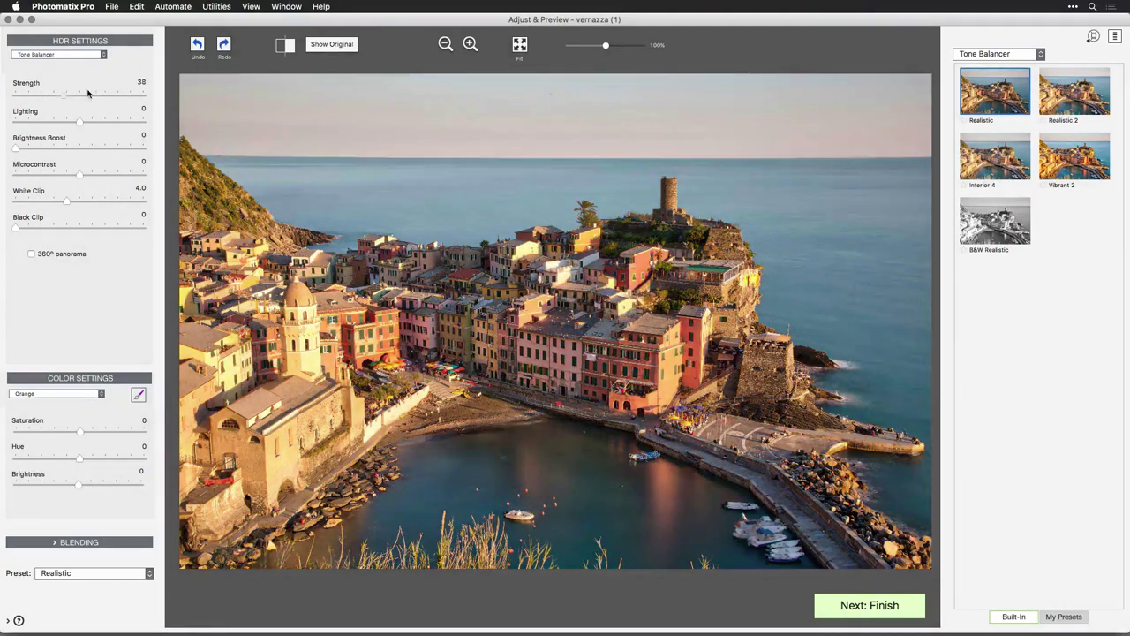
{"action": "left_click_drag", "start_coordinate": [94, 96], "coordinate": [88, 124]}
{"action": "mouse_move", "coordinate": [27, 150]}
{"action": "left_mouse_down"}
{"action": "mouse_move", "coordinate": [95, 150]}
{"action": "mouse_move", "coordinate": [12, 151]}
{"action": "left_mouse_up"}
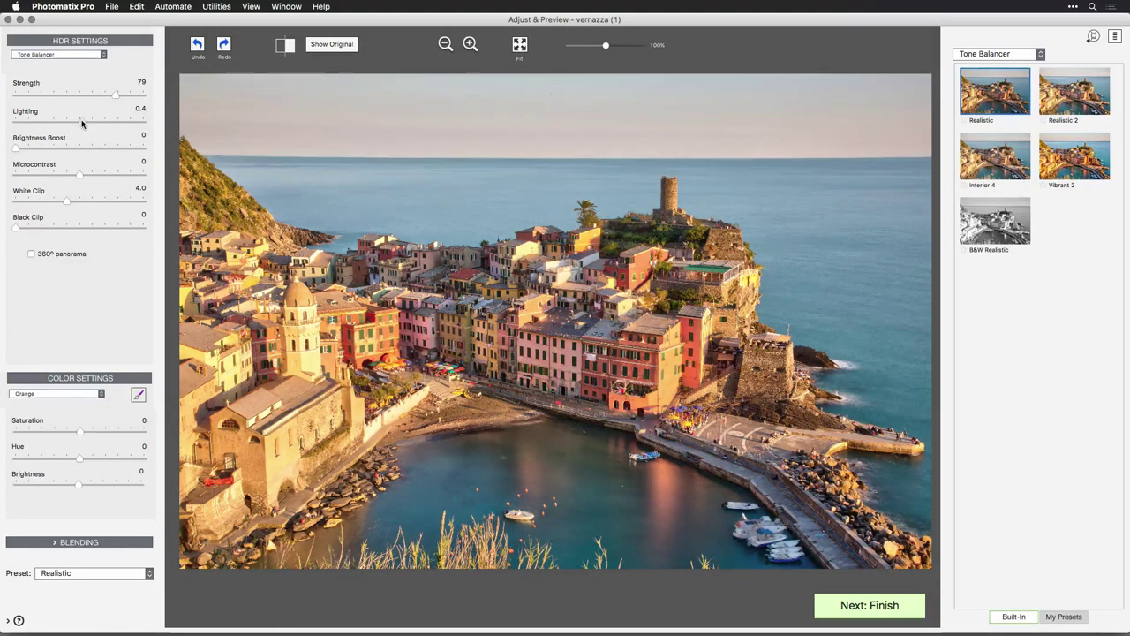
{"action": "left_click_drag", "start_coordinate": [82, 124], "coordinate": [58, 127]}
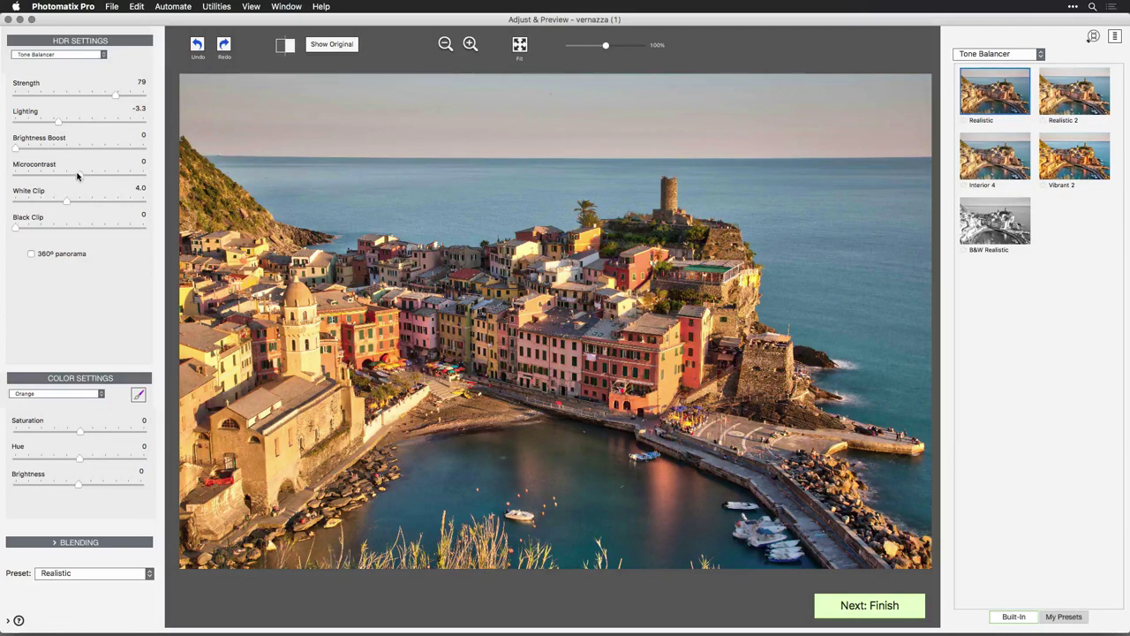
{"action": "left_click_drag", "start_coordinate": [76, 176], "coordinate": [122, 179]}
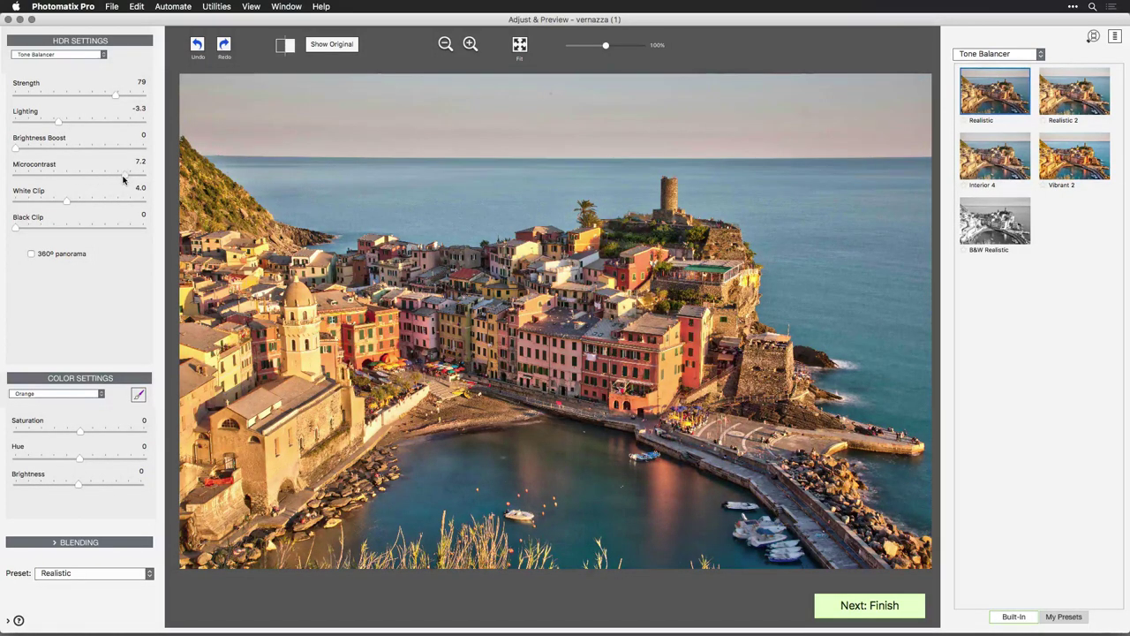
Step: Using a zoomed Loupe view, set Microcontrast 8.6, Black Clip 1.5 and White Clip 5.1
{"action": "left_click", "coordinate": [470, 44]}
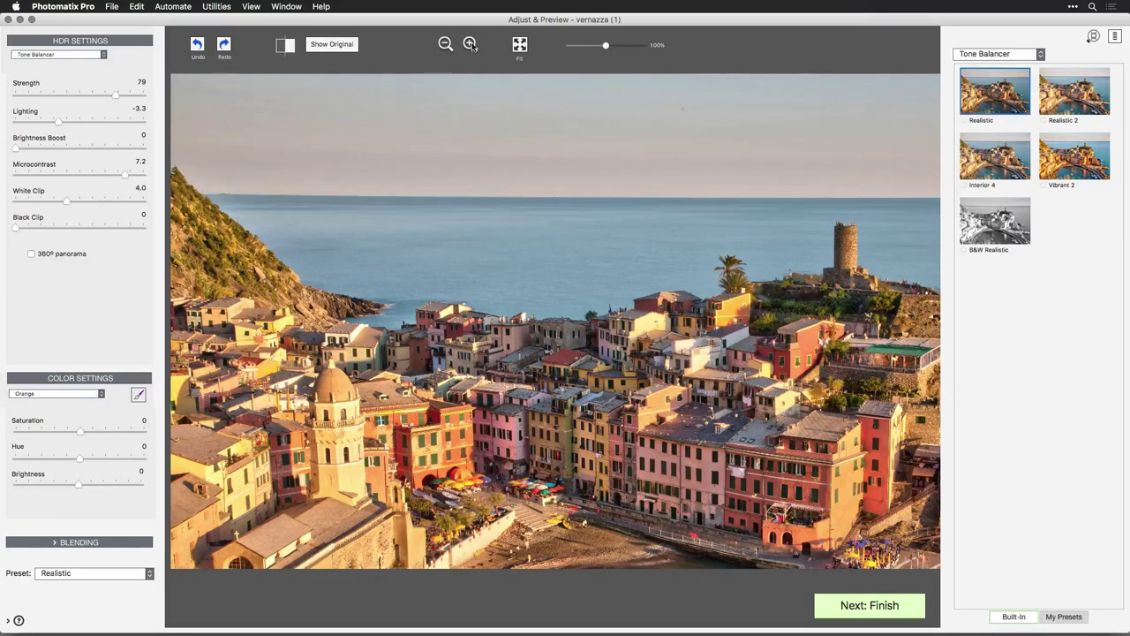
{"action": "left_click", "coordinate": [470, 44]}
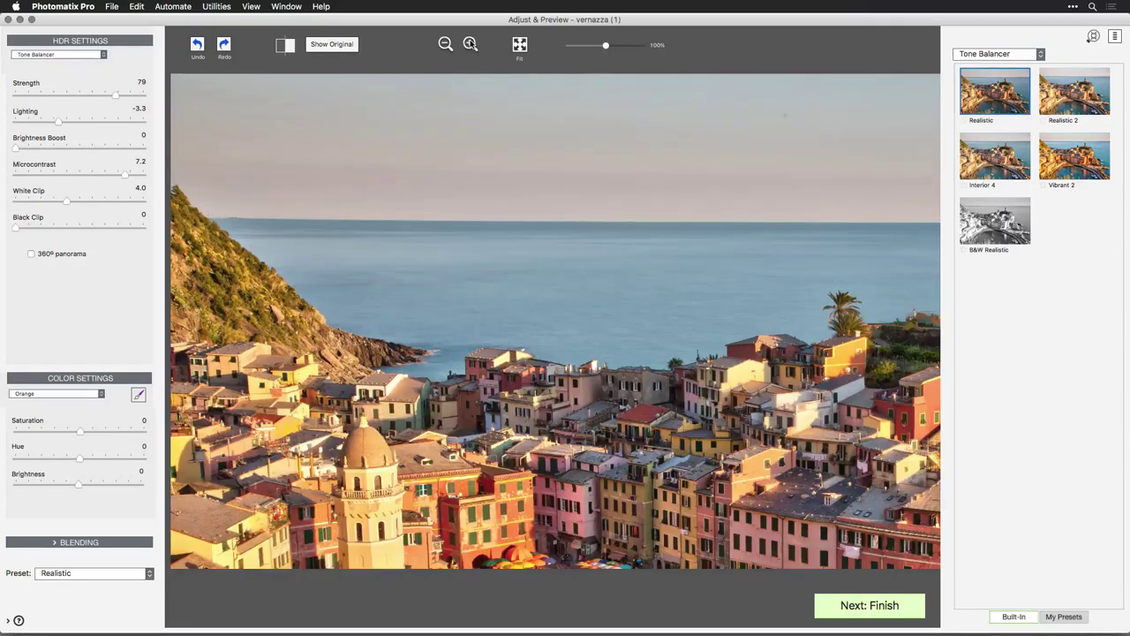
{"action": "scroll", "coordinate": [608, 388], "scroll_direction": "down", "scroll_amount": 3}
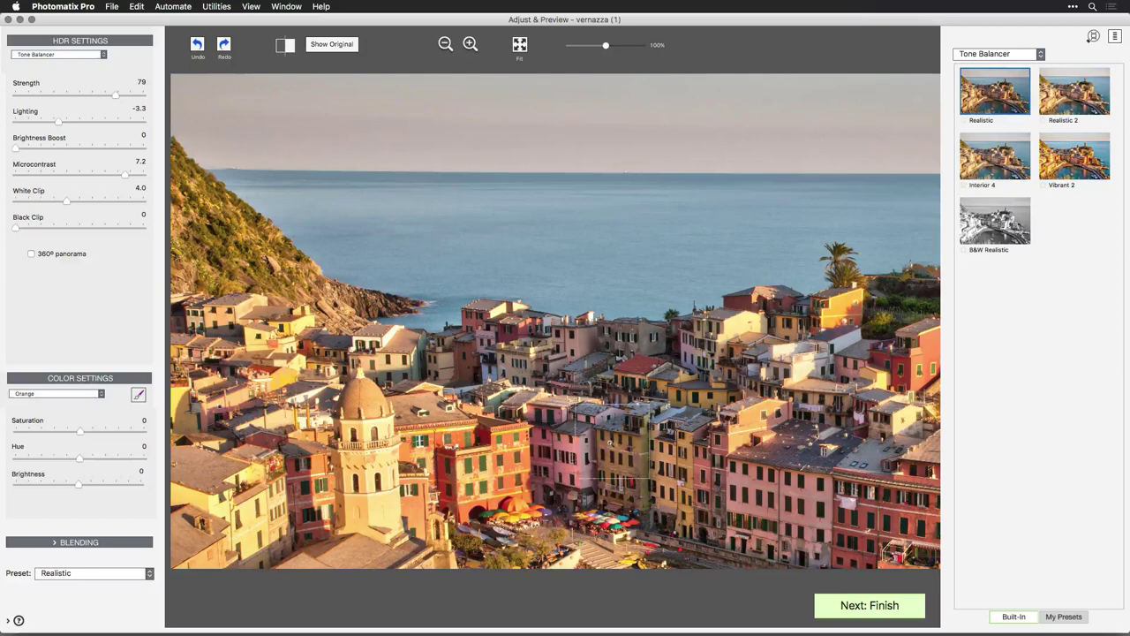
{"action": "left_click", "coordinate": [609, 443]}
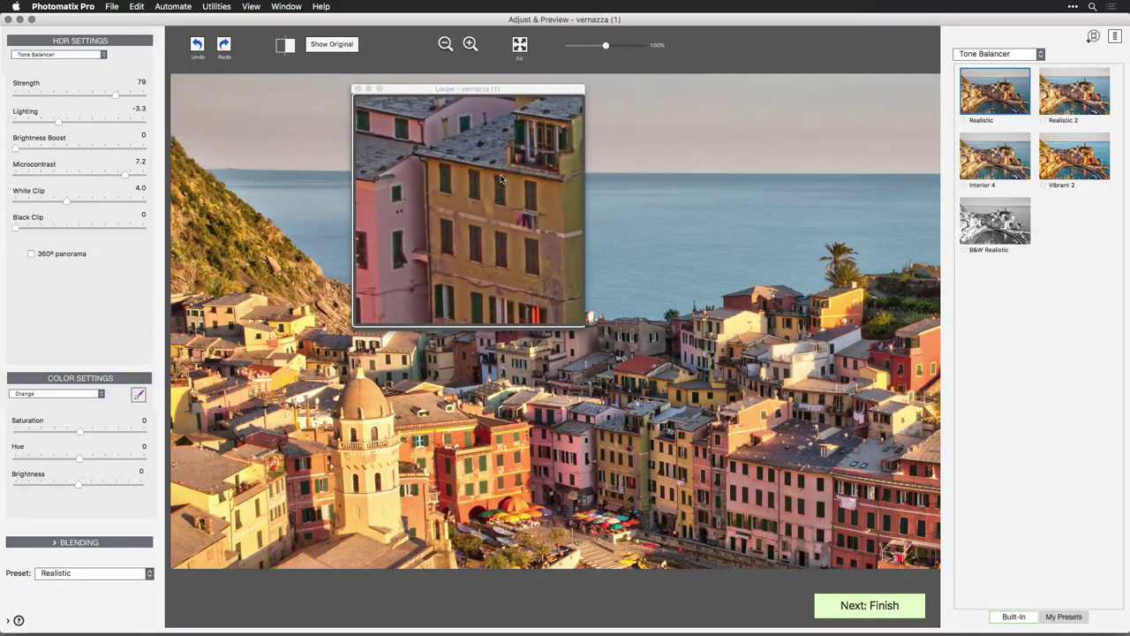
{"action": "left_click", "coordinate": [135, 175]}
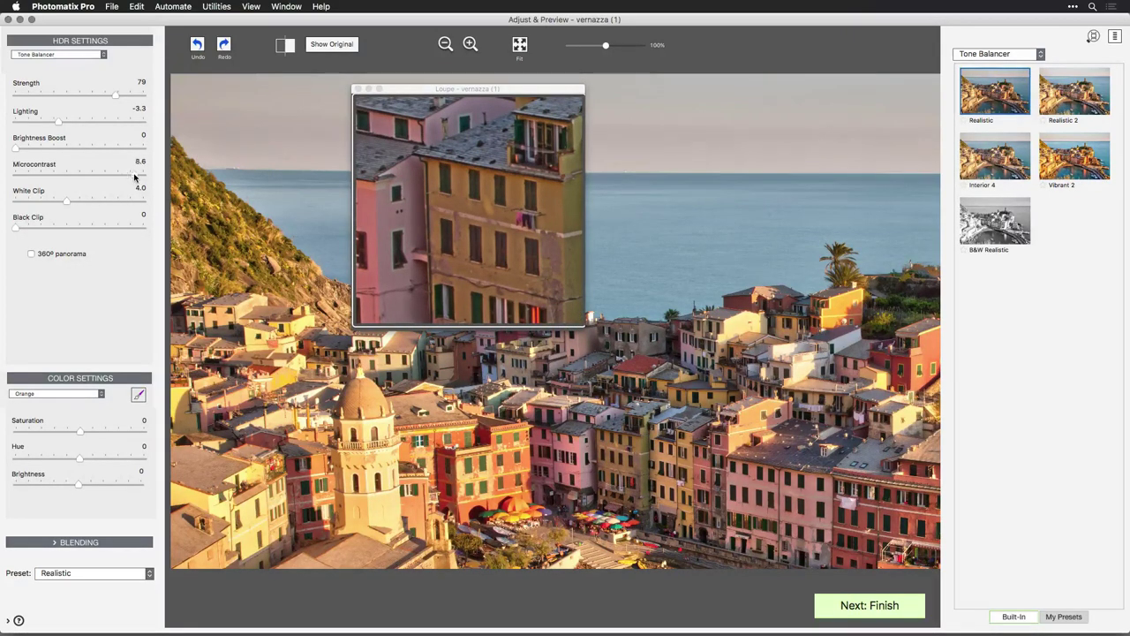
{"action": "left_click", "coordinate": [35, 228]}
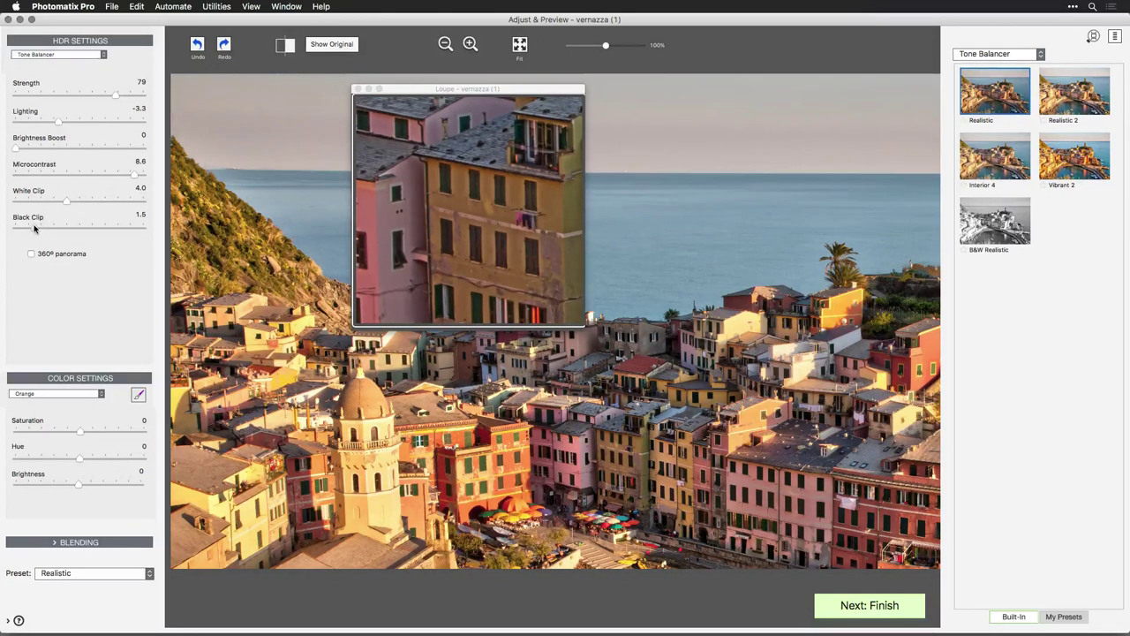
{"action": "left_click", "coordinate": [78, 202]}
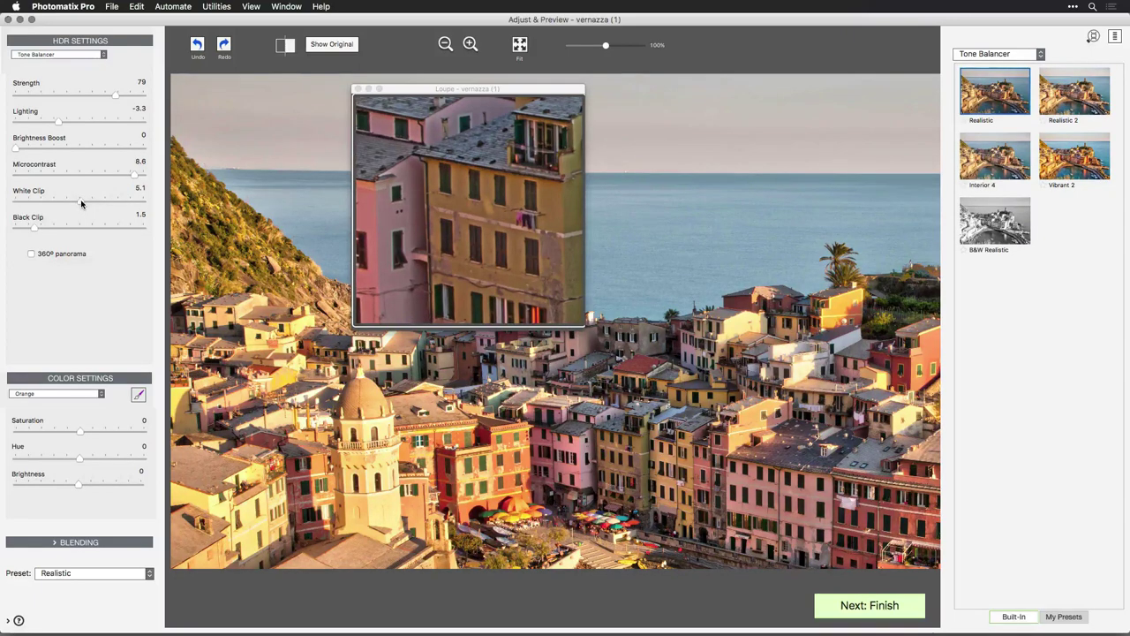
{"action": "left_click", "coordinate": [665, 168]}
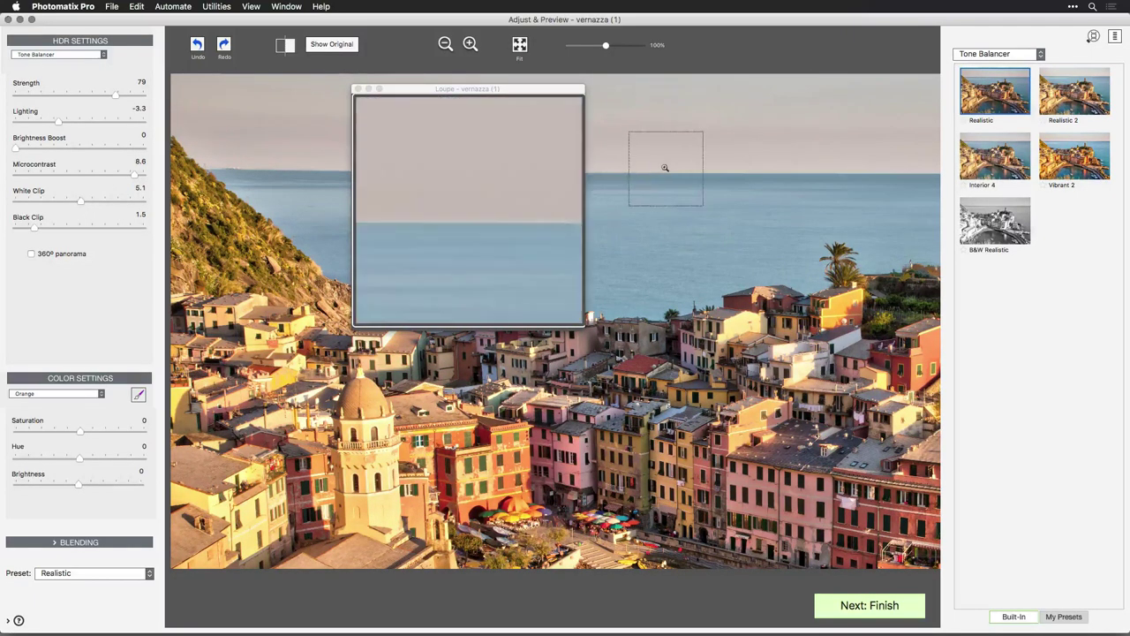
{"action": "left_click", "coordinate": [724, 337]}
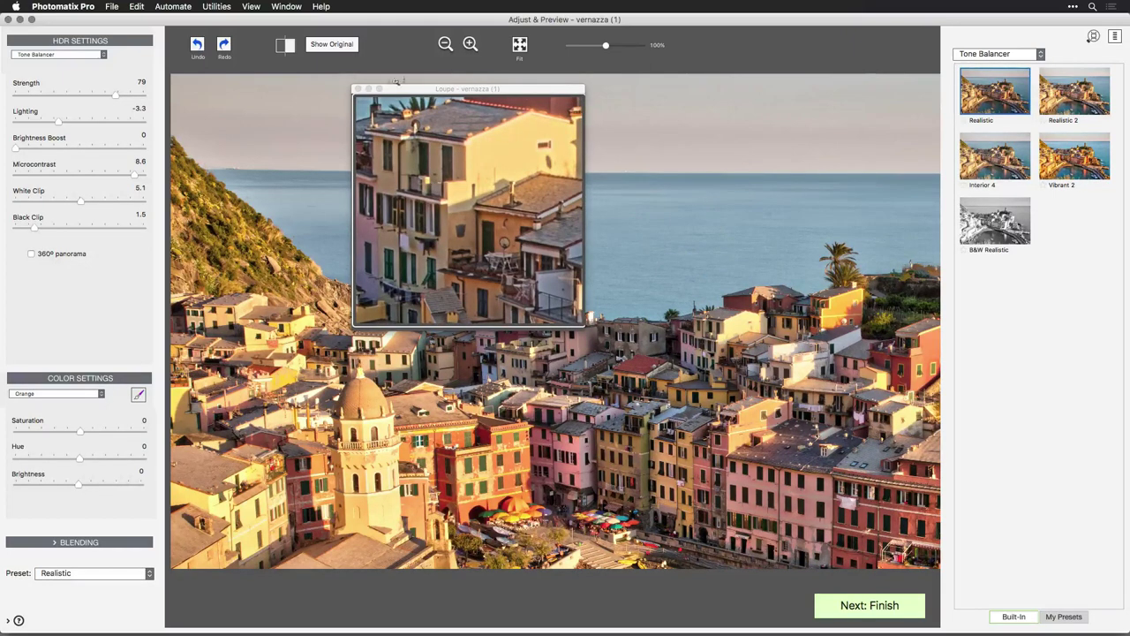
{"action": "left_click", "coordinate": [358, 88]}
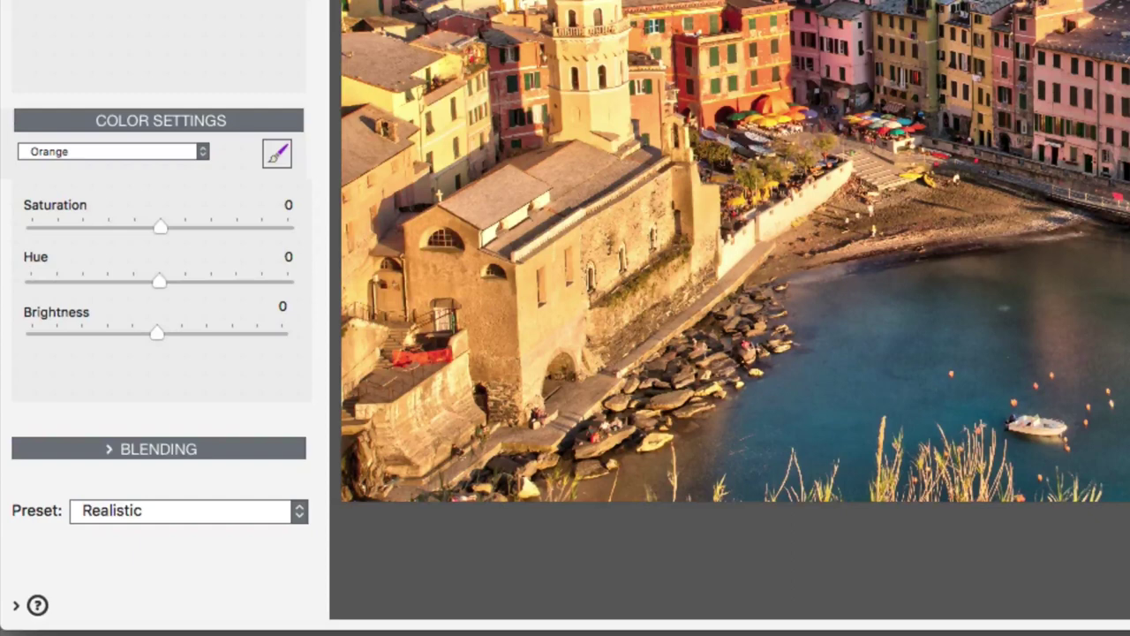
Step: Increase the saturation and brightness of the Cyan tones in Color Settings
{"action": "left_click", "coordinate": [161, 152]}
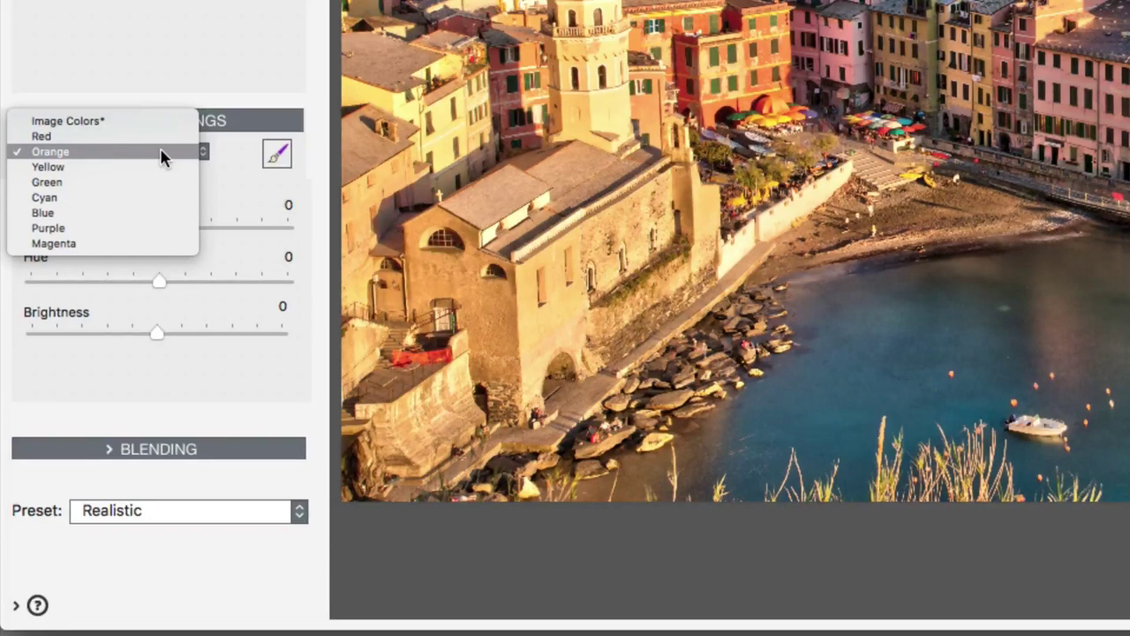
{"action": "left_click", "coordinate": [151, 198]}
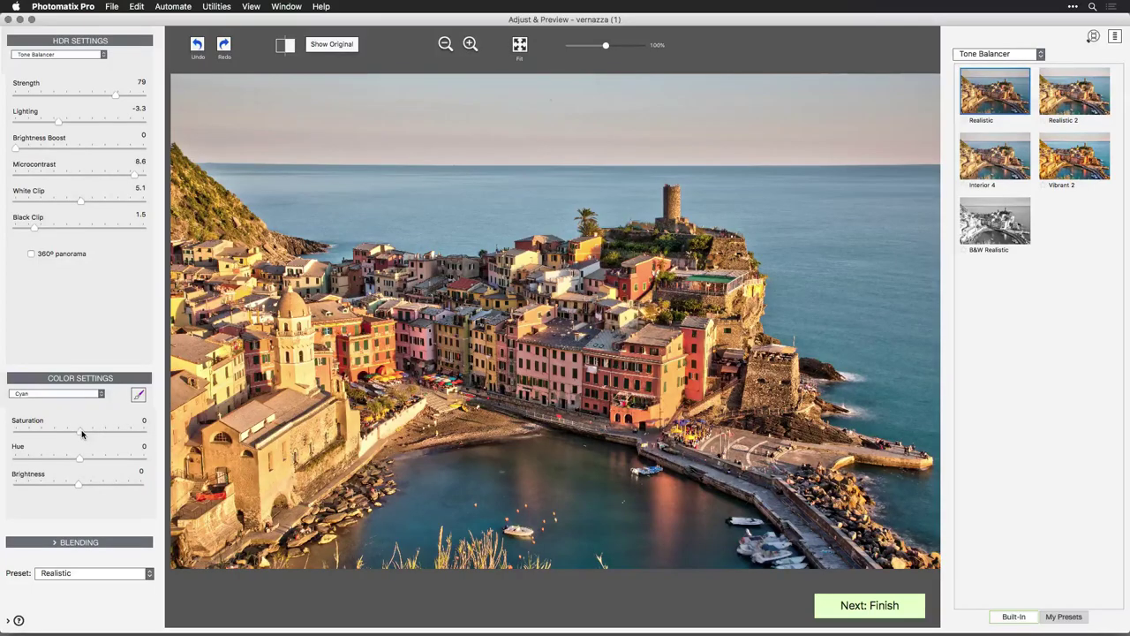
{"action": "left_click_drag", "start_coordinate": [82, 433], "coordinate": [62, 460]}
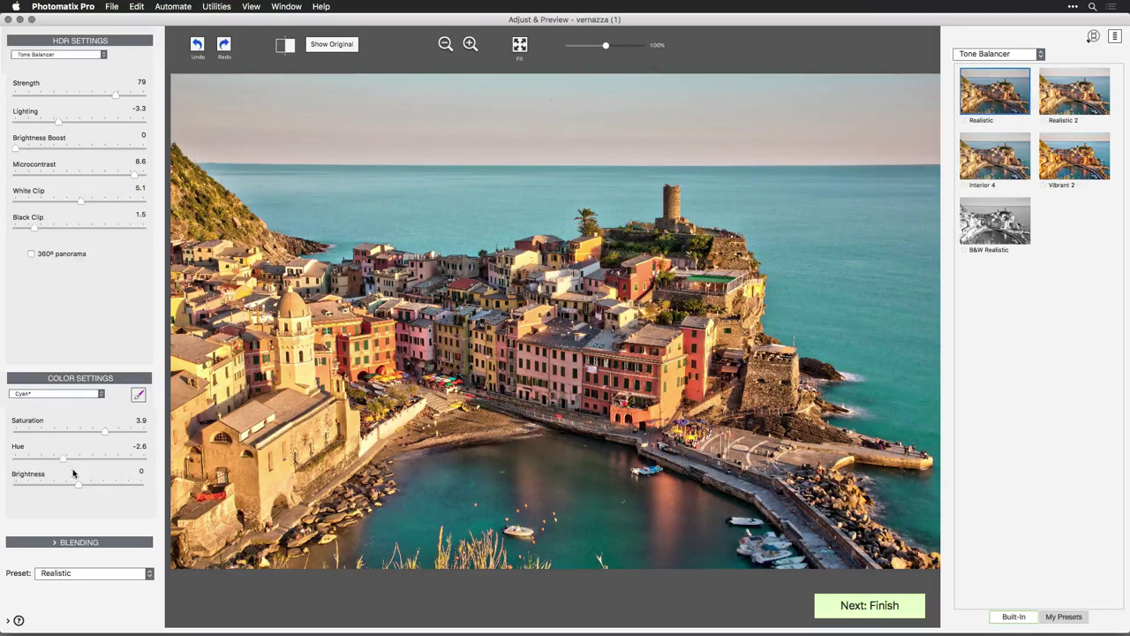
{"action": "left_click_drag", "start_coordinate": [79, 486], "coordinate": [91, 484]}
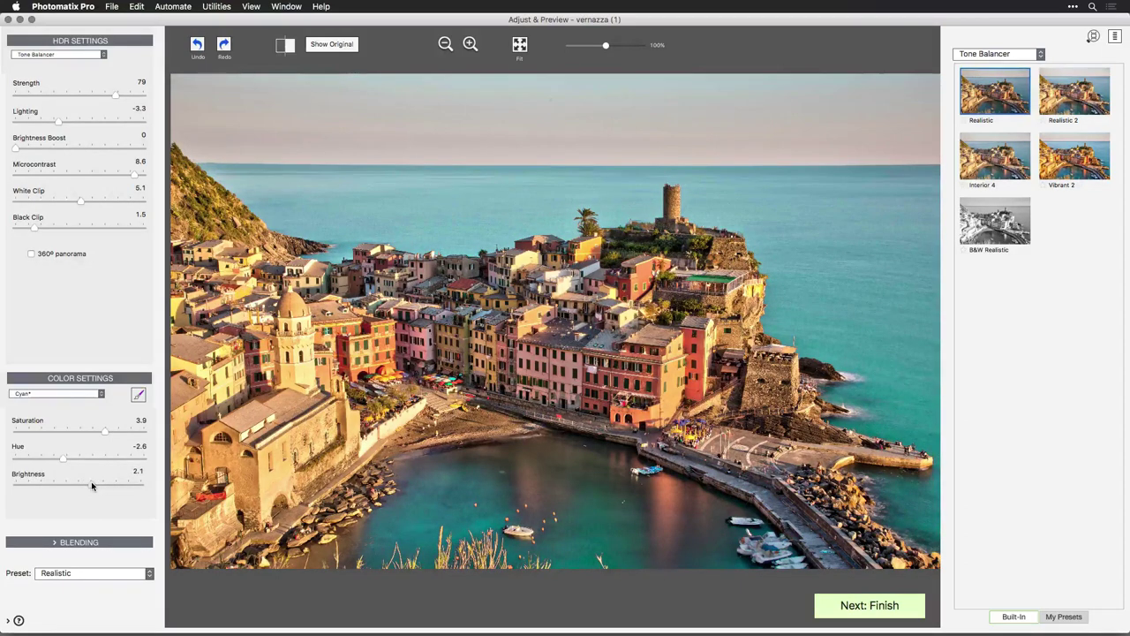
Step: Adjust the Orange tones to Brightness -2.0 and Hue -0.9
{"action": "left_click", "coordinate": [62, 393]}
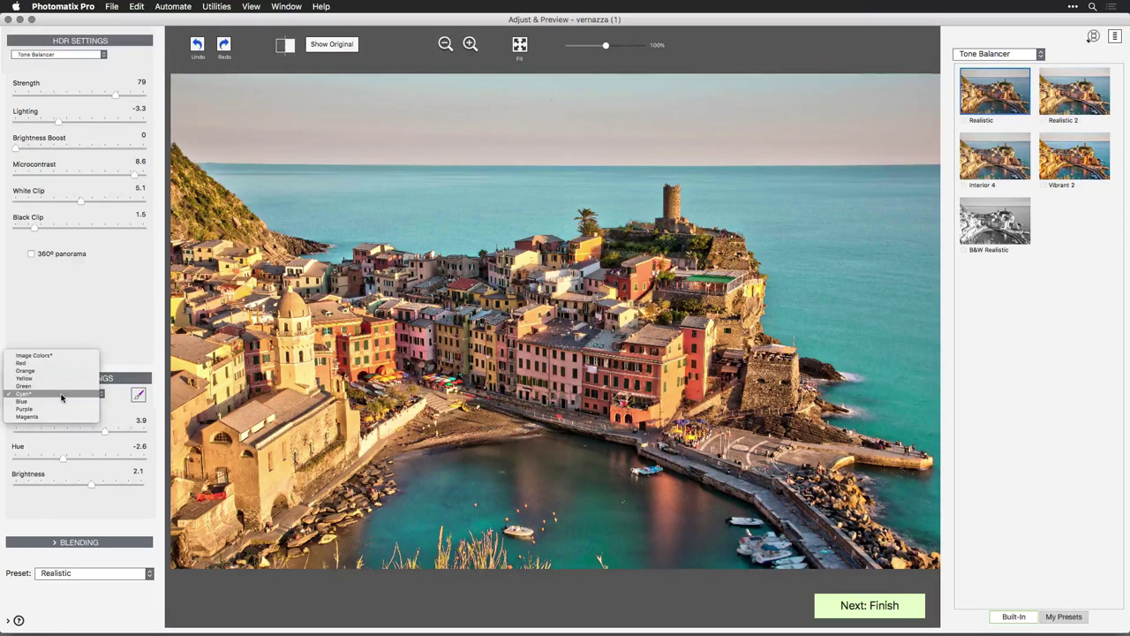
{"action": "left_click", "coordinate": [61, 370]}
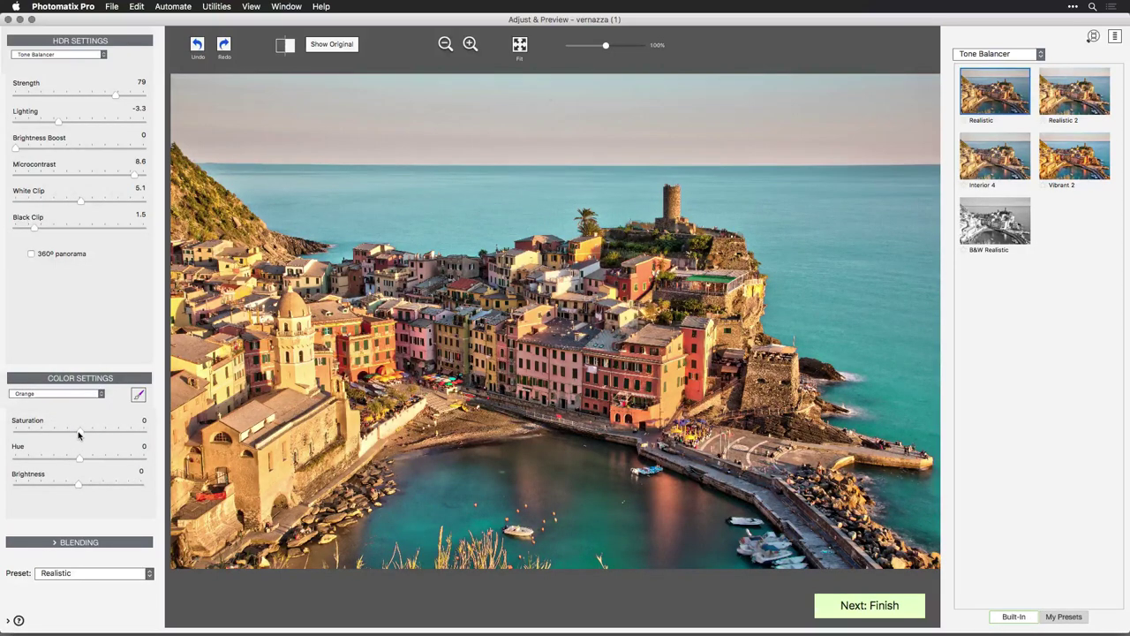
{"action": "mouse_move", "coordinate": [80, 434]}
{"action": "left_mouse_down"}
{"action": "mouse_move", "coordinate": [101, 436]}
{"action": "mouse_move", "coordinate": [77, 436]}
{"action": "left_mouse_up"}
{"action": "mouse_move", "coordinate": [78, 484]}
{"action": "left_mouse_down"}
{"action": "mouse_move", "coordinate": [61, 484]}
{"action": "mouse_move", "coordinate": [63, 463]}
{"action": "mouse_move", "coordinate": [82, 464]}
{"action": "mouse_move", "coordinate": [72, 463]}
{"action": "left_mouse_up"}
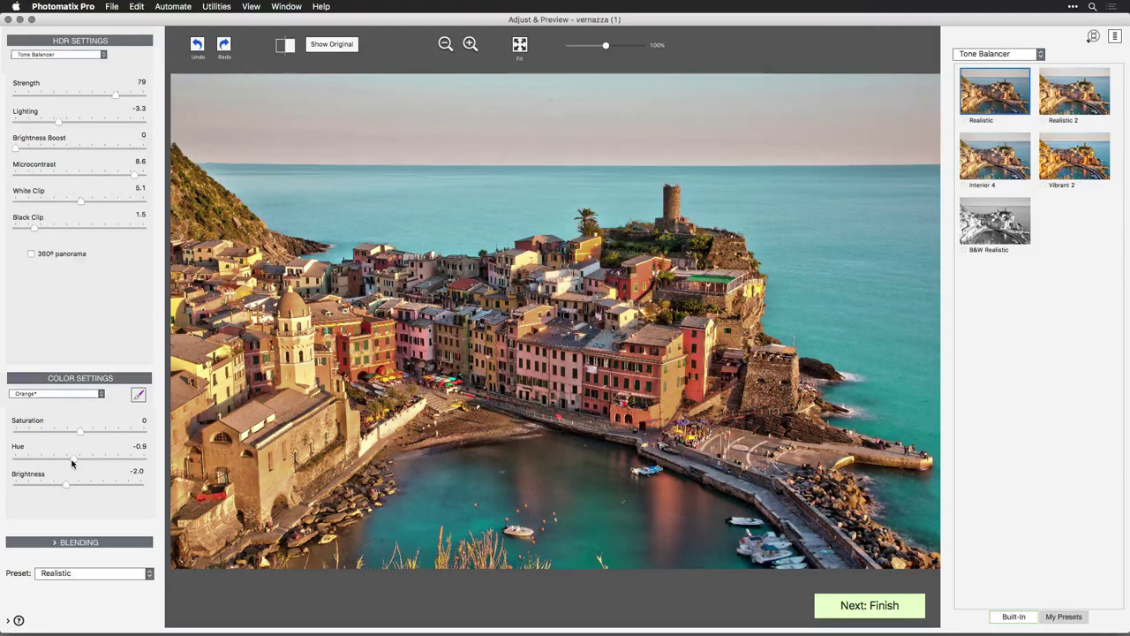
{"action": "left_click", "coordinate": [293, 49]}
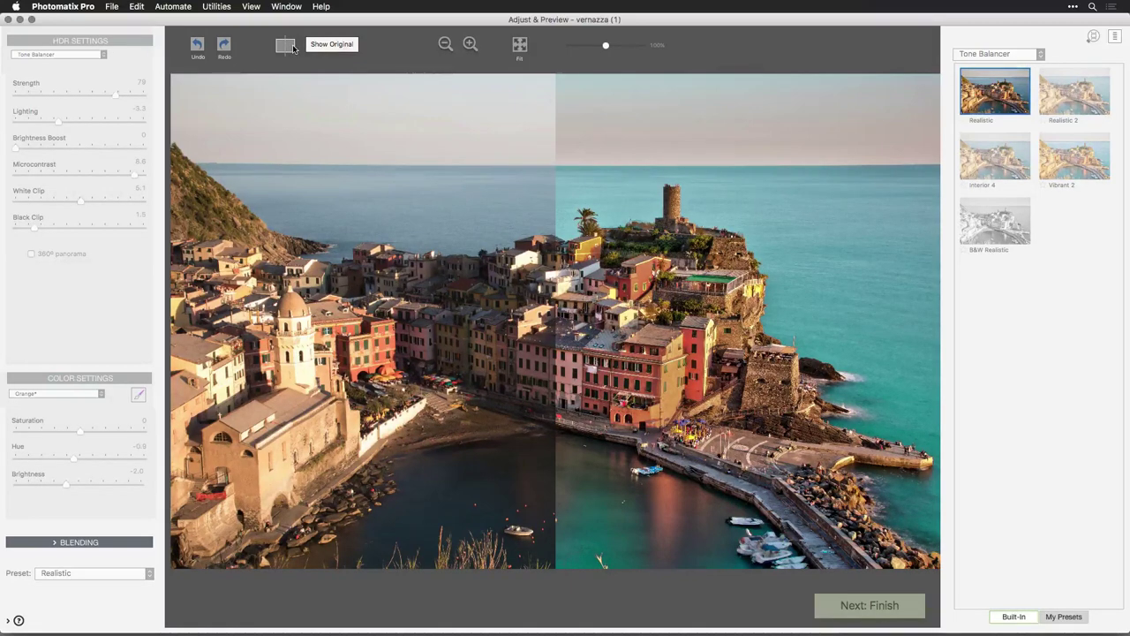
{"action": "left_click", "coordinate": [294, 48]}
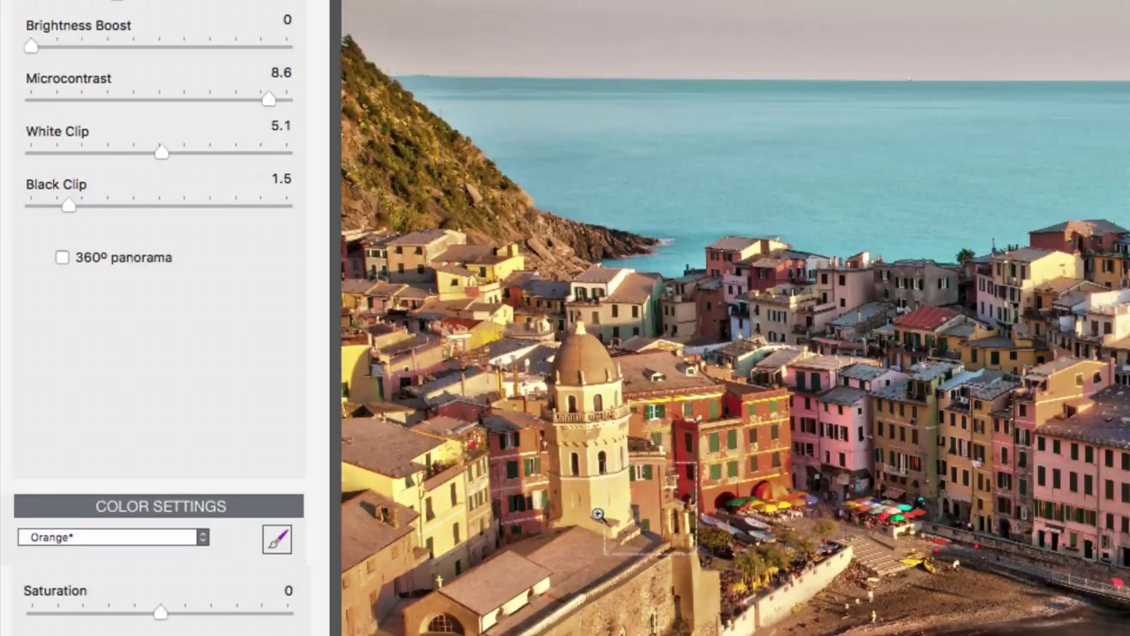
Step: Start a brush colour adjustment with Brush size 48, Softness 55, raised saturation and lowered brightness
{"action": "left_click", "coordinate": [277, 539]}
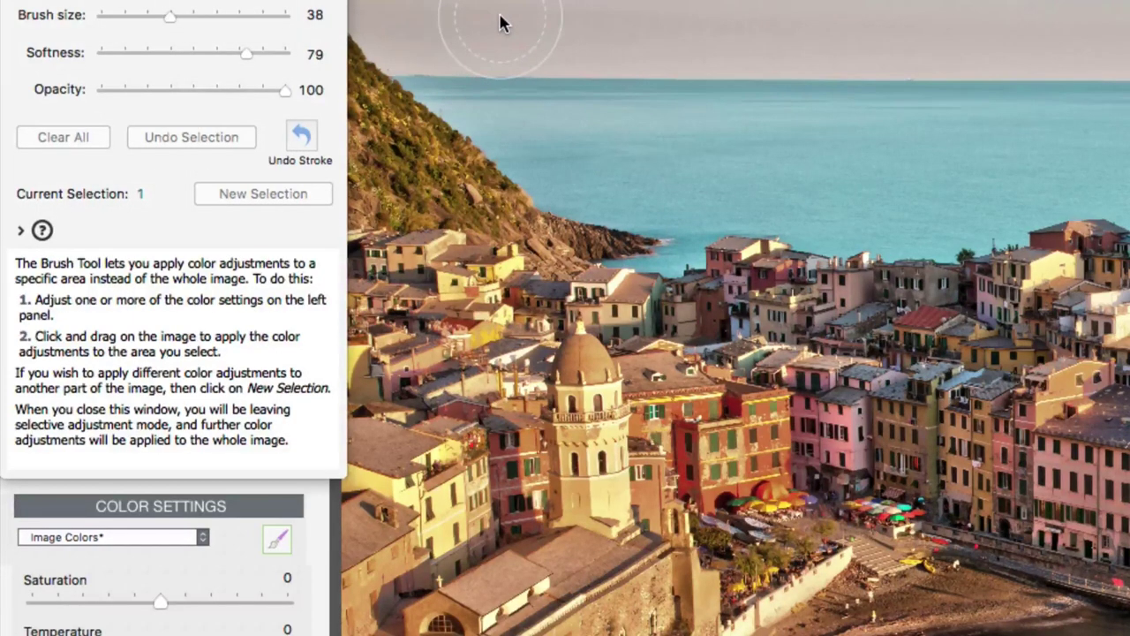
{"action": "left_click", "coordinate": [186, 16]}
{"action": "left_click_drag", "start_coordinate": [187, 16], "coordinate": [194, 17]}
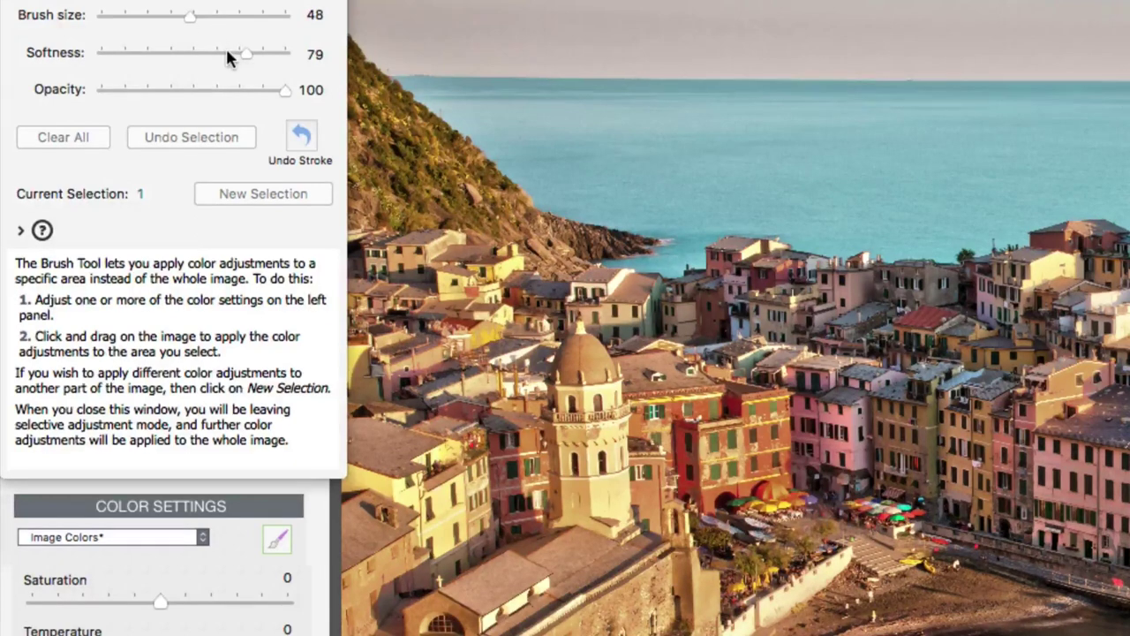
{"action": "left_click_drag", "start_coordinate": [217, 57], "coordinate": [203, 57]}
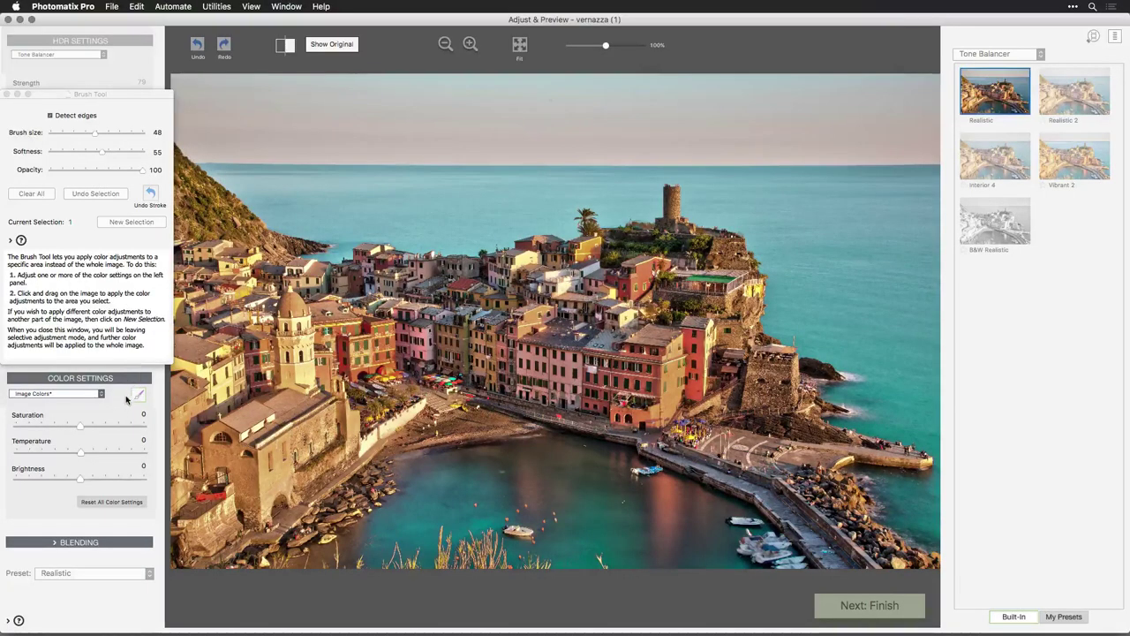
{"action": "left_click", "coordinate": [98, 426]}
{"action": "left_click_drag", "start_coordinate": [98, 427], "coordinate": [124, 427]}
{"action": "left_click_drag", "start_coordinate": [79, 480], "coordinate": [53, 480]}
Step: Paint the adjustment across the sky, then settle on Saturation 9.8 and Brightness -7.3
{"action": "mouse_move", "coordinate": [257, 121]}
{"action": "left_mouse_down"}
{"action": "mouse_move", "coordinate": [279, 113]}
{"action": "mouse_move", "coordinate": [227, 104]}
{"action": "mouse_move", "coordinate": [202, 124]}
{"action": "left_mouse_up"}
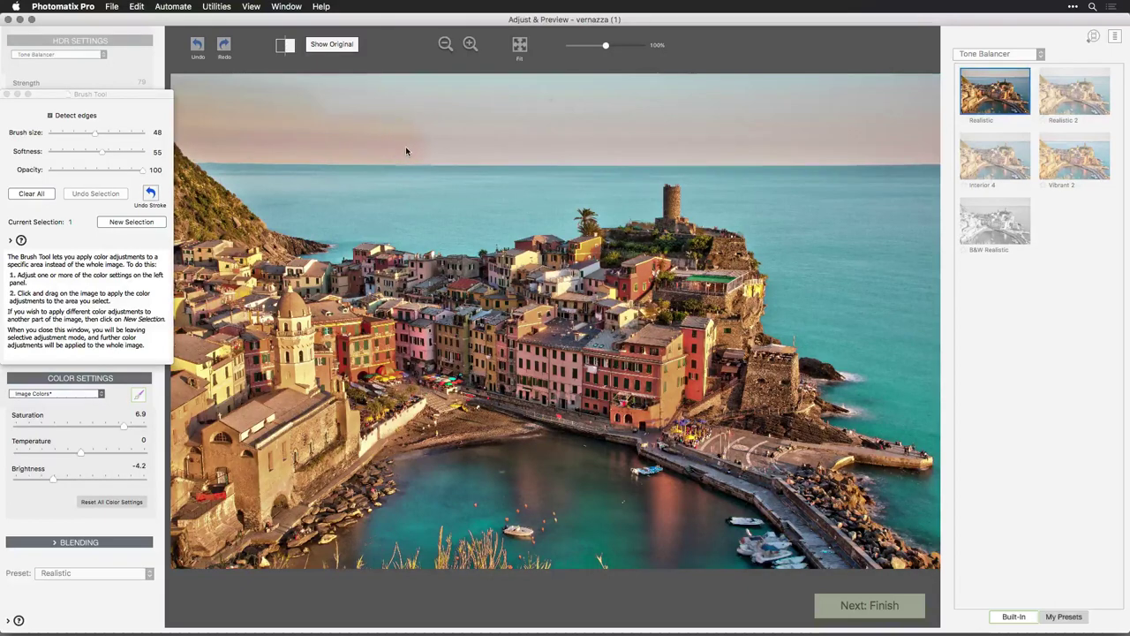
{"action": "mouse_move", "coordinate": [468, 152]}
{"action": "left_mouse_down"}
{"action": "mouse_move", "coordinate": [908, 164]}
{"action": "mouse_move", "coordinate": [931, 152]}
{"action": "left_mouse_up"}
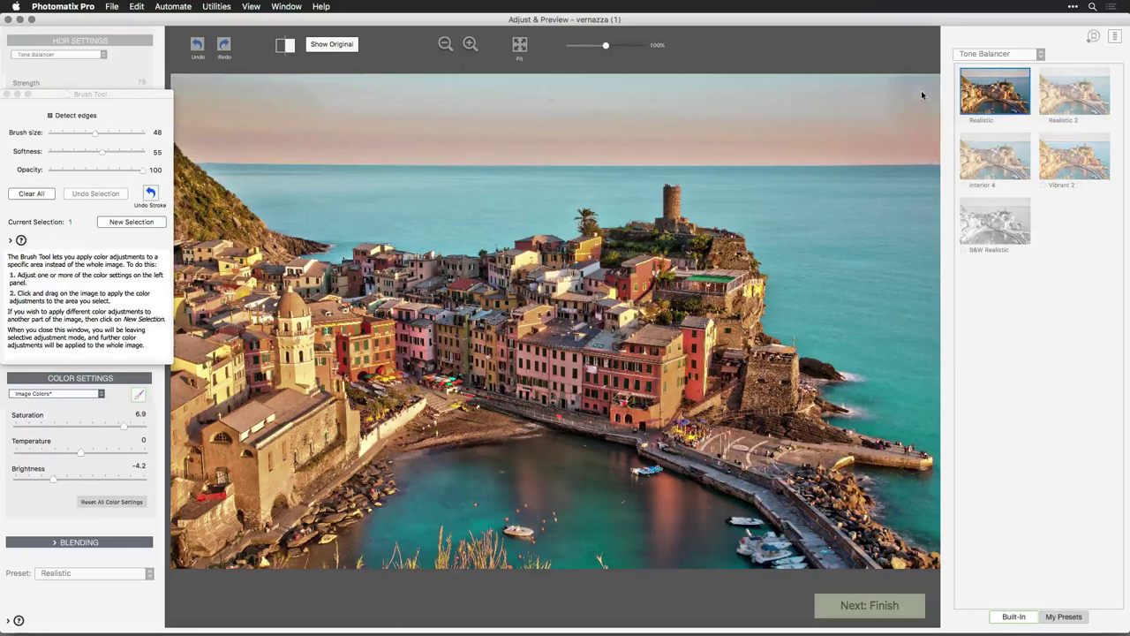
{"action": "mouse_move", "coordinate": [923, 95]}
{"action": "left_mouse_down"}
{"action": "mouse_move", "coordinate": [886, 83]}
{"action": "mouse_move", "coordinate": [893, 110]}
{"action": "left_mouse_up"}
{"action": "mouse_move", "coordinate": [799, 106]}
{"action": "left_mouse_down"}
{"action": "mouse_move", "coordinate": [697, 107]}
{"action": "mouse_move", "coordinate": [682, 93]}
{"action": "mouse_move", "coordinate": [675, 106]}
{"action": "mouse_move", "coordinate": [353, 107]}
{"action": "mouse_move", "coordinate": [263, 94]}
{"action": "mouse_move", "coordinate": [451, 81]}
{"action": "mouse_move", "coordinate": [701, 100]}
{"action": "left_mouse_up"}
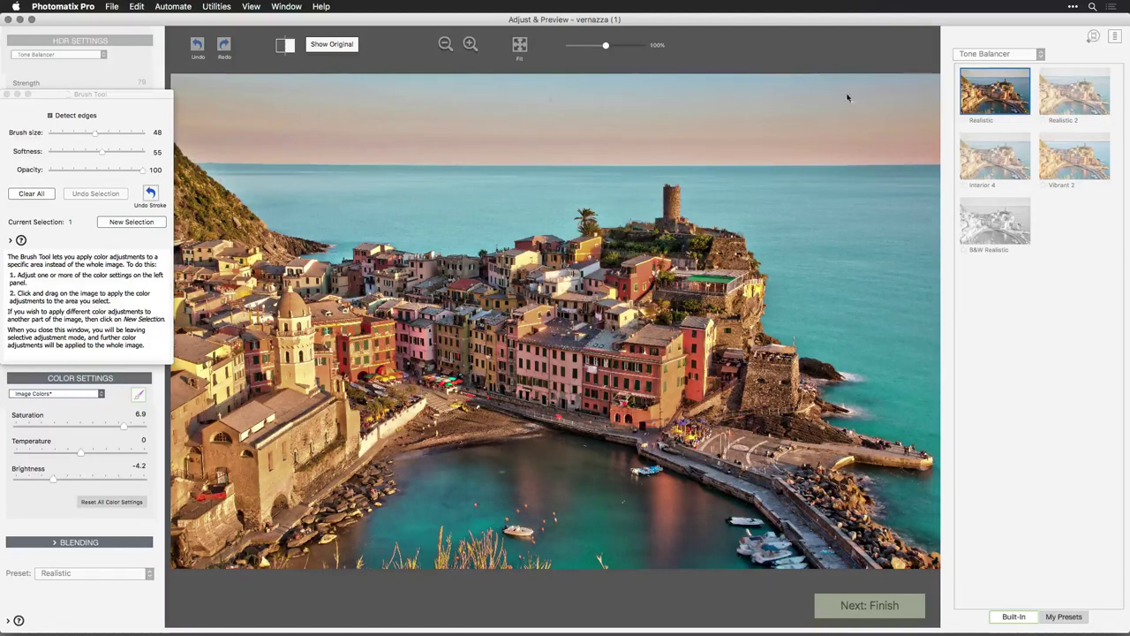
{"action": "left_click_drag", "start_coordinate": [129, 427], "coordinate": [141, 428]}
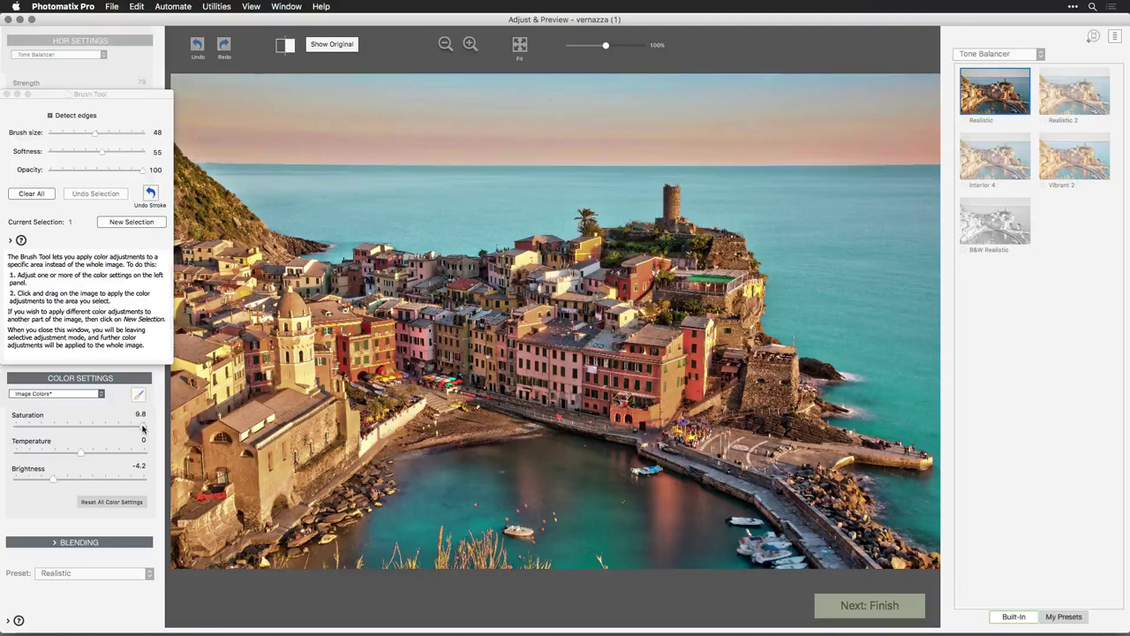
{"action": "left_click_drag", "start_coordinate": [53, 478], "coordinate": [36, 484]}
Step: Start a new brushed selection at Brightness -6.0 and paint it over the left side and church
{"action": "left_click", "coordinate": [124, 226]}
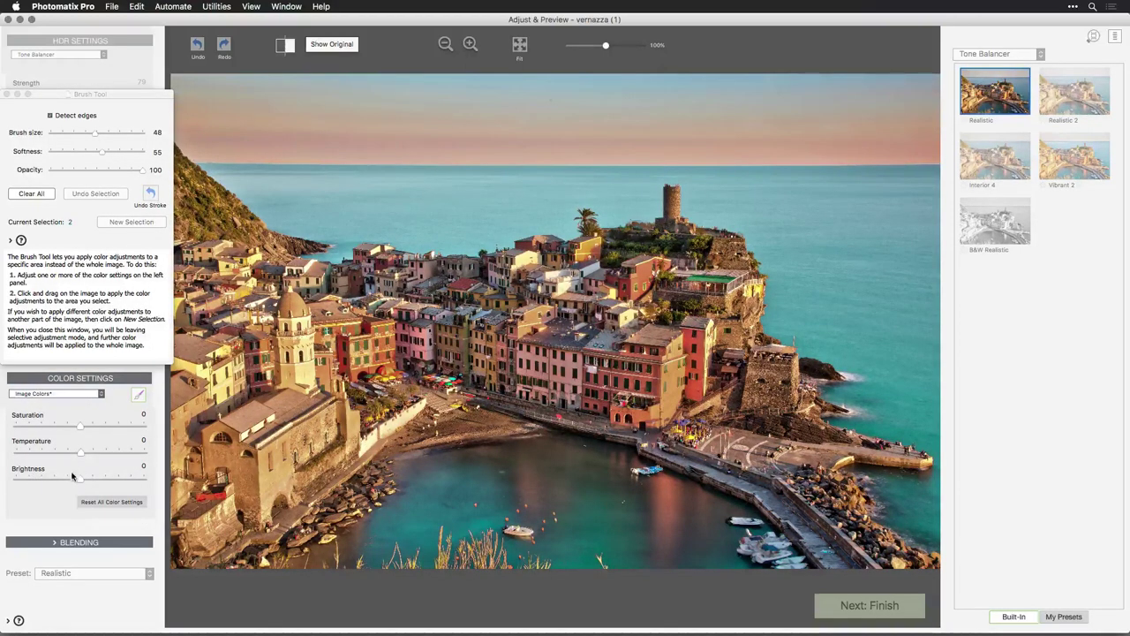
{"action": "left_click_drag", "start_coordinate": [79, 477], "coordinate": [40, 479]}
{"action": "left_click_drag", "start_coordinate": [221, 395], "coordinate": [214, 426]}
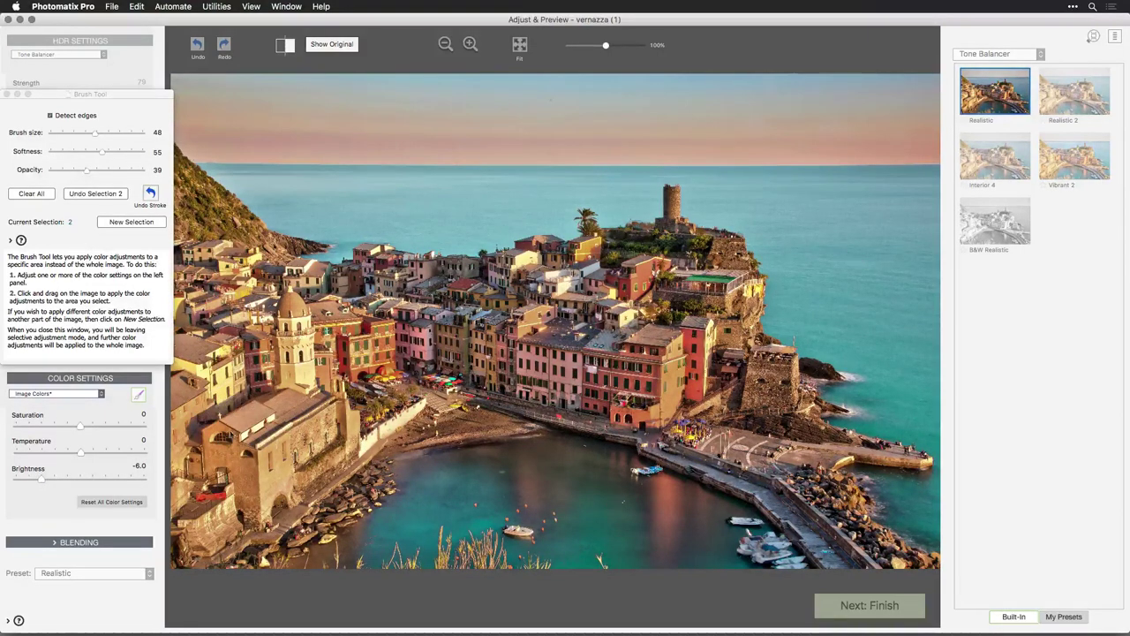
{"action": "mouse_move", "coordinate": [234, 474]}
{"action": "left_mouse_down"}
{"action": "mouse_move", "coordinate": [329, 435]}
{"action": "mouse_move", "coordinate": [301, 455]}
{"action": "mouse_move", "coordinate": [251, 398]}
{"action": "mouse_move", "coordinate": [287, 372]}
{"action": "mouse_move", "coordinate": [281, 352]}
{"action": "mouse_move", "coordinate": [275, 382]}
{"action": "mouse_move", "coordinate": [217, 367]}
{"action": "mouse_move", "coordinate": [295, 347]}
{"action": "left_mouse_up"}
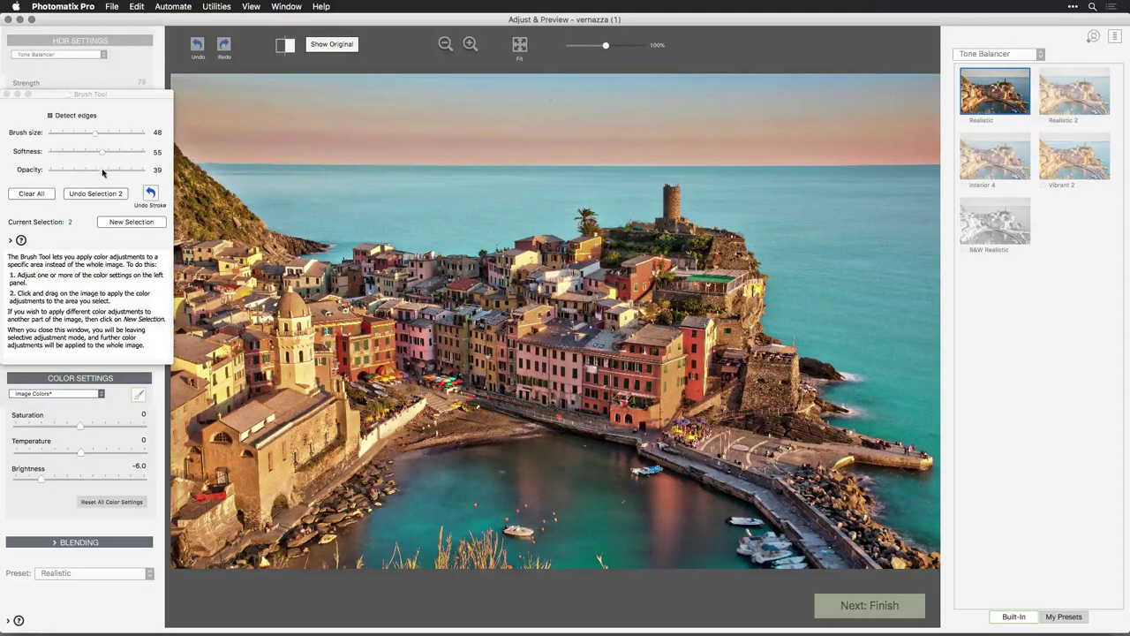
Step: Raise brush Opacity to 87 and set Saturation -4.6 and Temperature -5.2
{"action": "left_click_drag", "start_coordinate": [126, 173], "coordinate": [131, 169]}
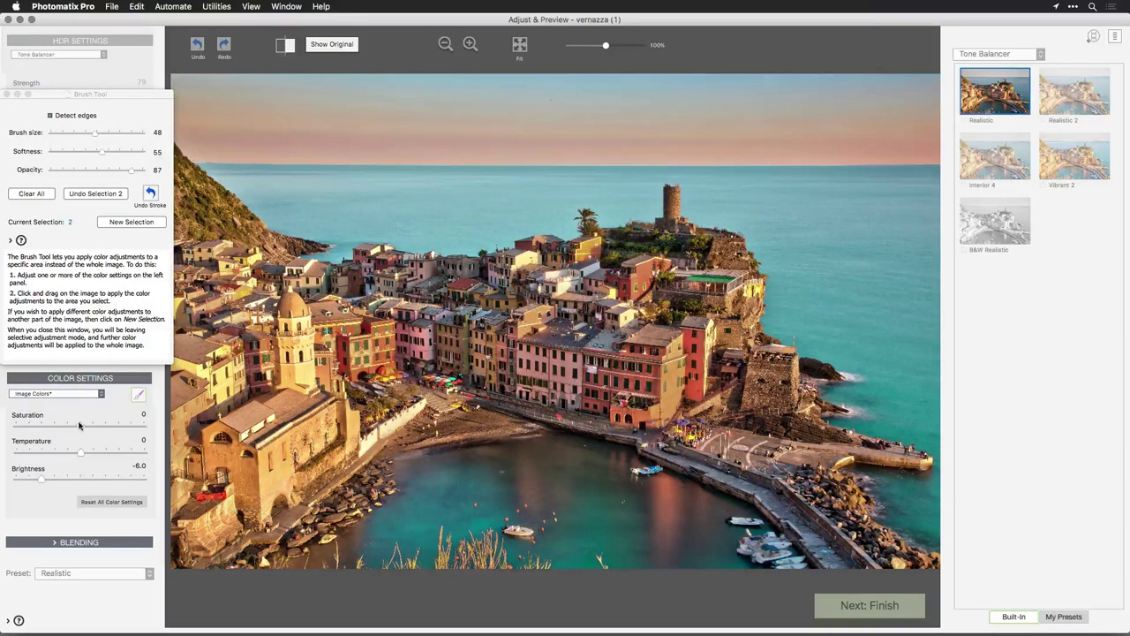
{"action": "left_click_drag", "start_coordinate": [77, 429], "coordinate": [49, 430]}
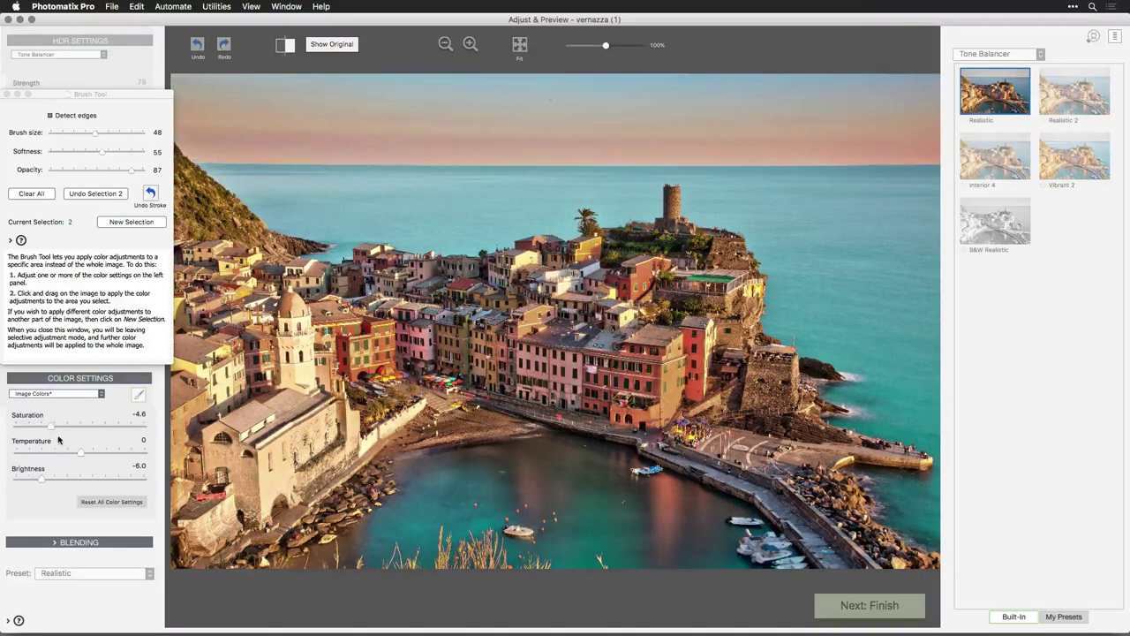
{"action": "left_click_drag", "start_coordinate": [79, 452], "coordinate": [47, 453]}
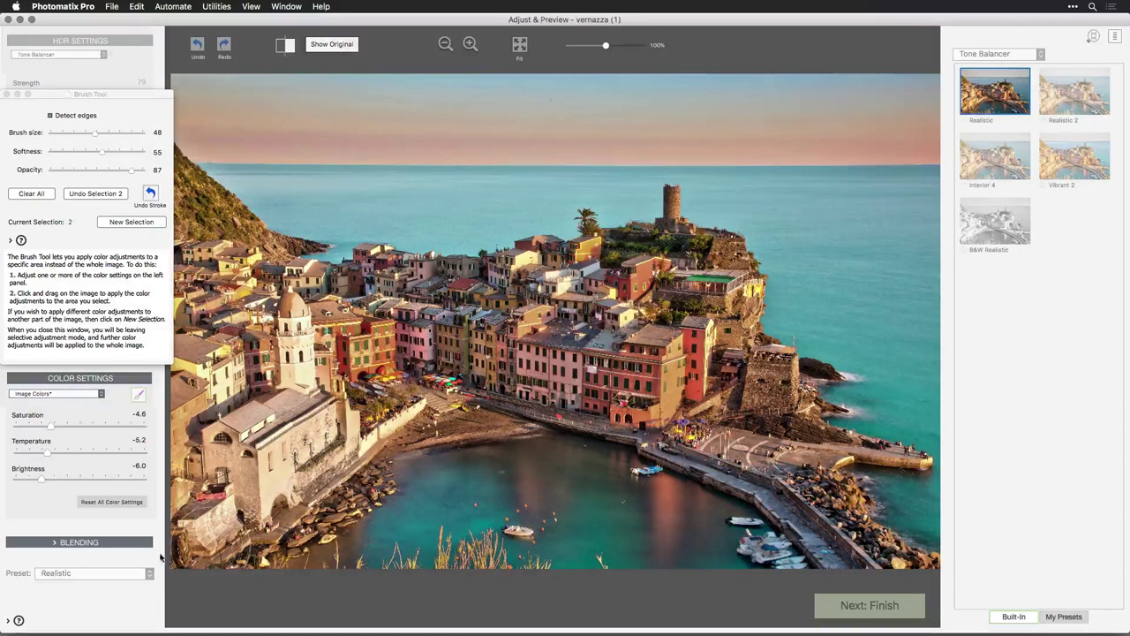
Step: Close the Brush Tool and try blending with the -1 EV photo at higher opacity
{"action": "left_click", "coordinate": [110, 542]}
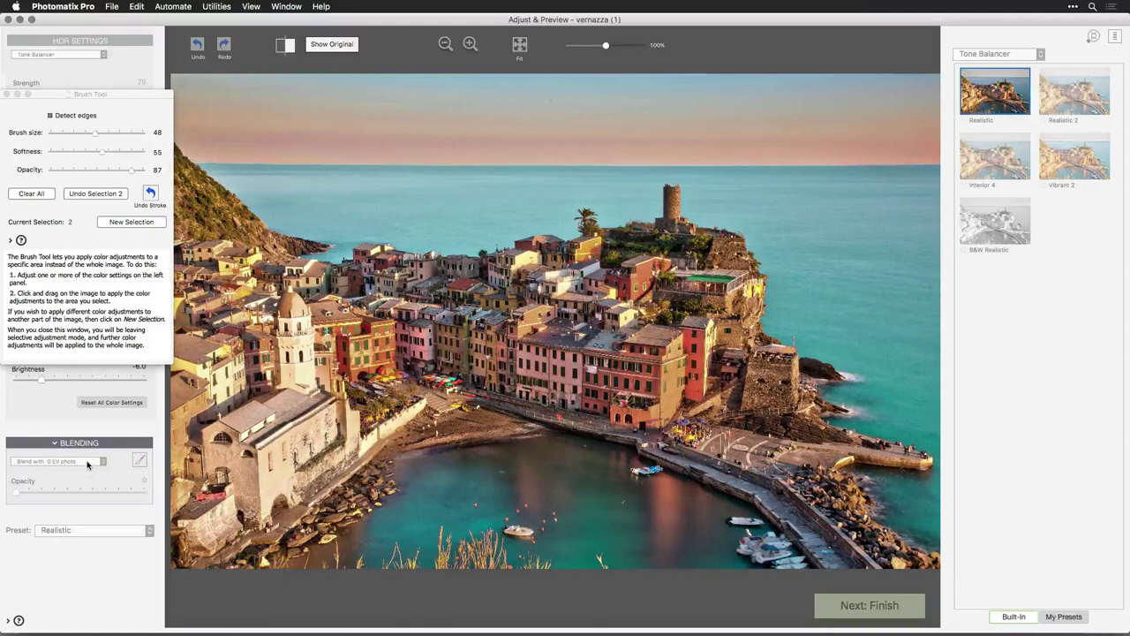
{"action": "left_click", "coordinate": [8, 96]}
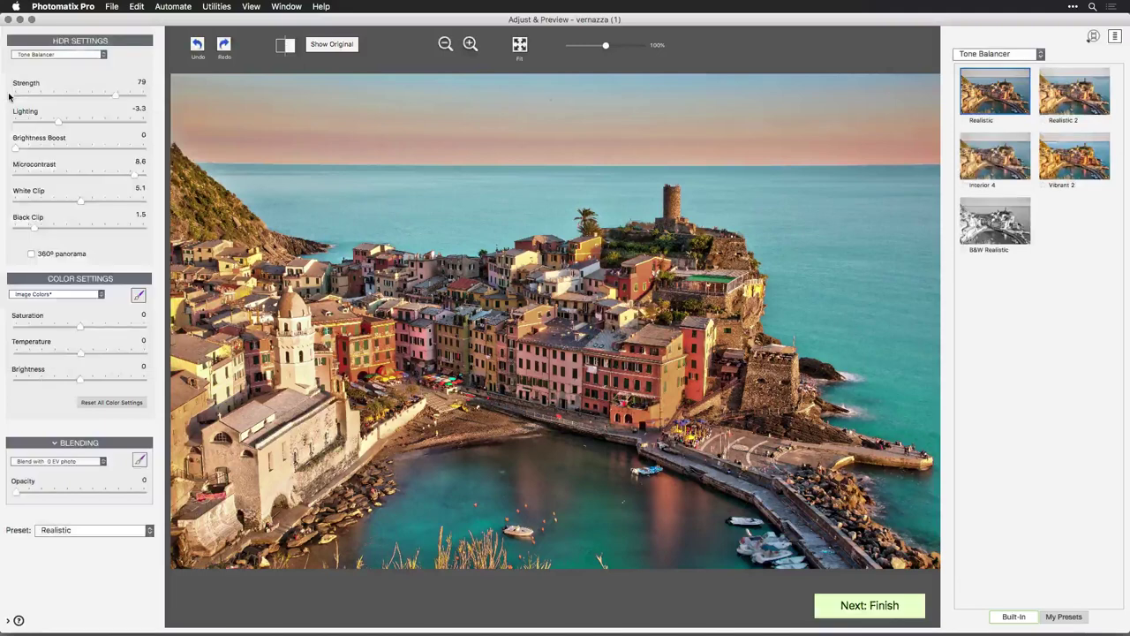
{"action": "left_click", "coordinate": [70, 461]}
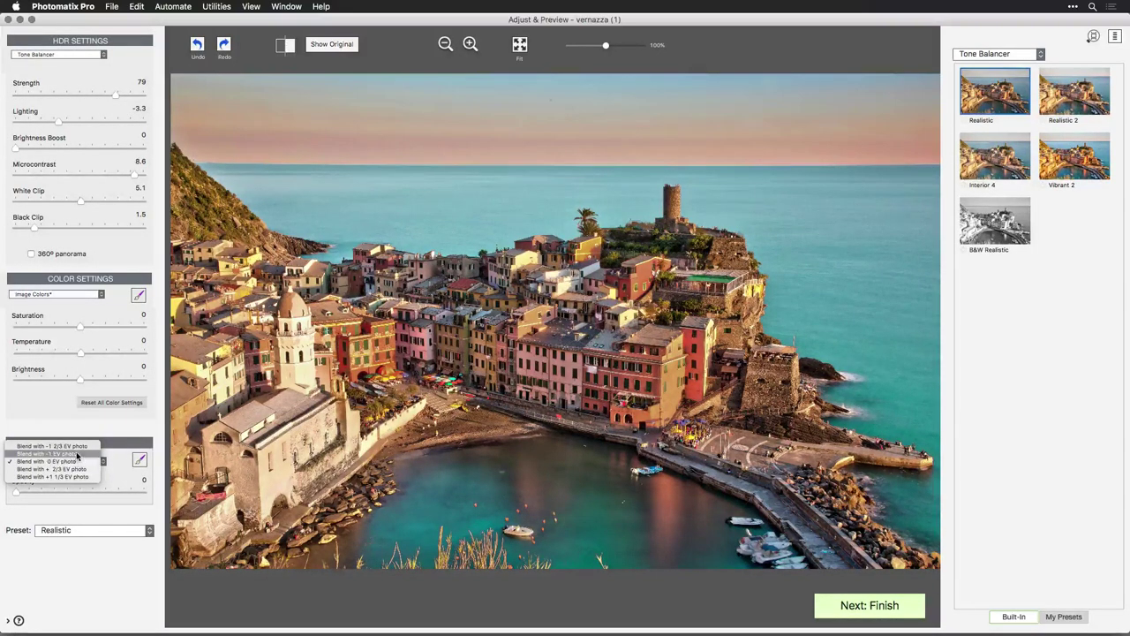
{"action": "left_click", "coordinate": [77, 455]}
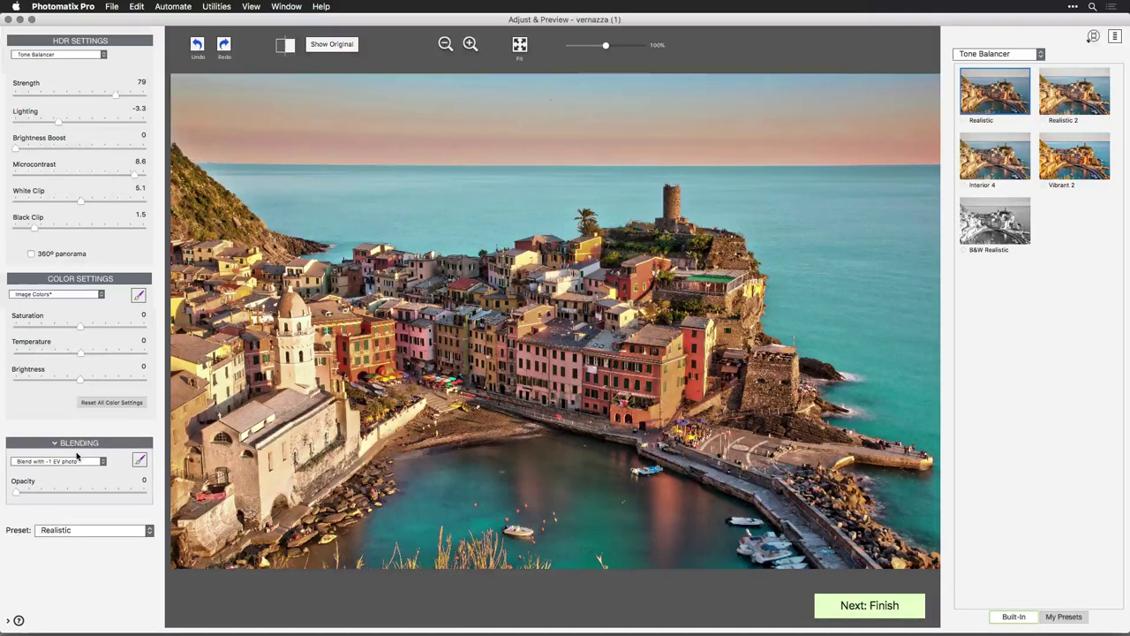
{"action": "left_click_drag", "start_coordinate": [17, 492], "coordinate": [59, 497]}
Step: Switch the blend to the 0 EV photo and lower its Opacity to 8
{"action": "left_click", "coordinate": [62, 462]}
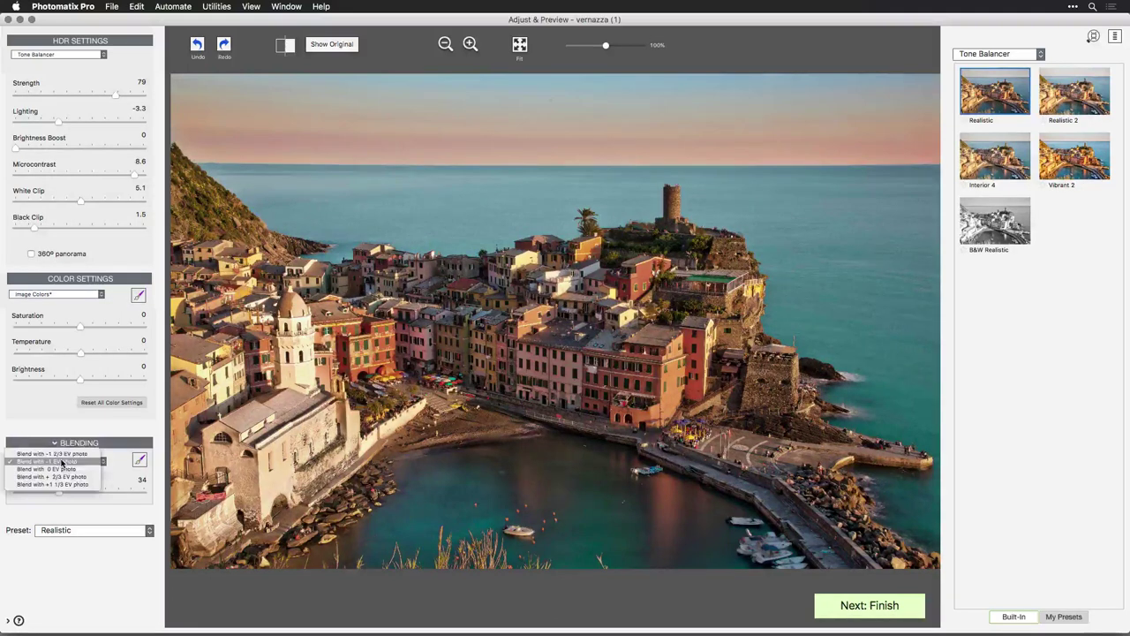
{"action": "left_click", "coordinate": [62, 469]}
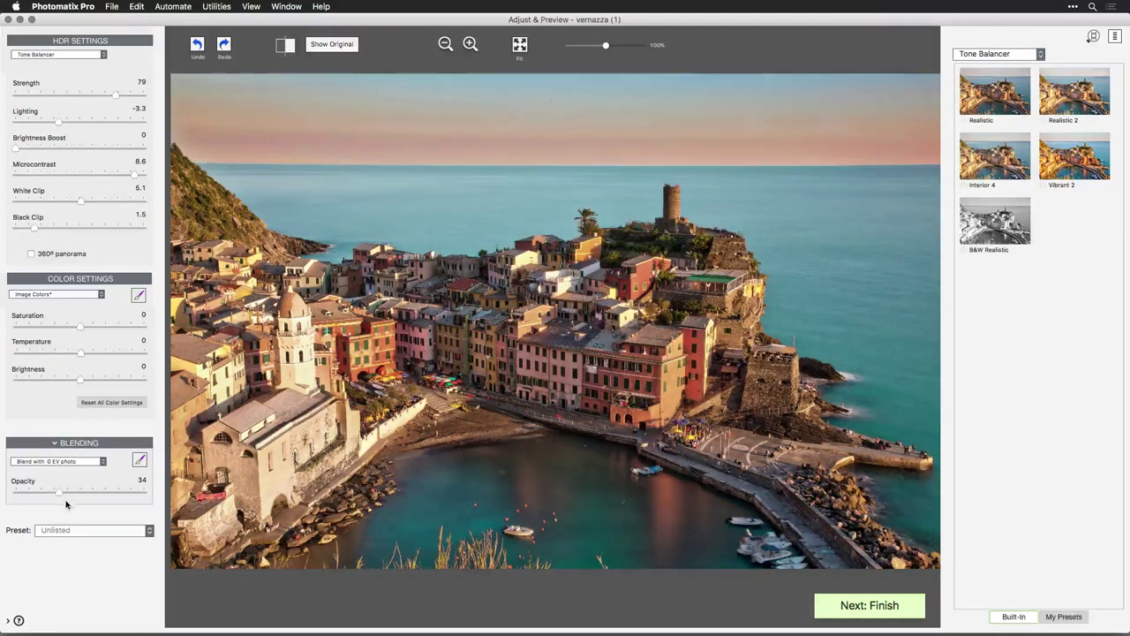
{"action": "left_click_drag", "start_coordinate": [60, 495], "coordinate": [26, 494]}
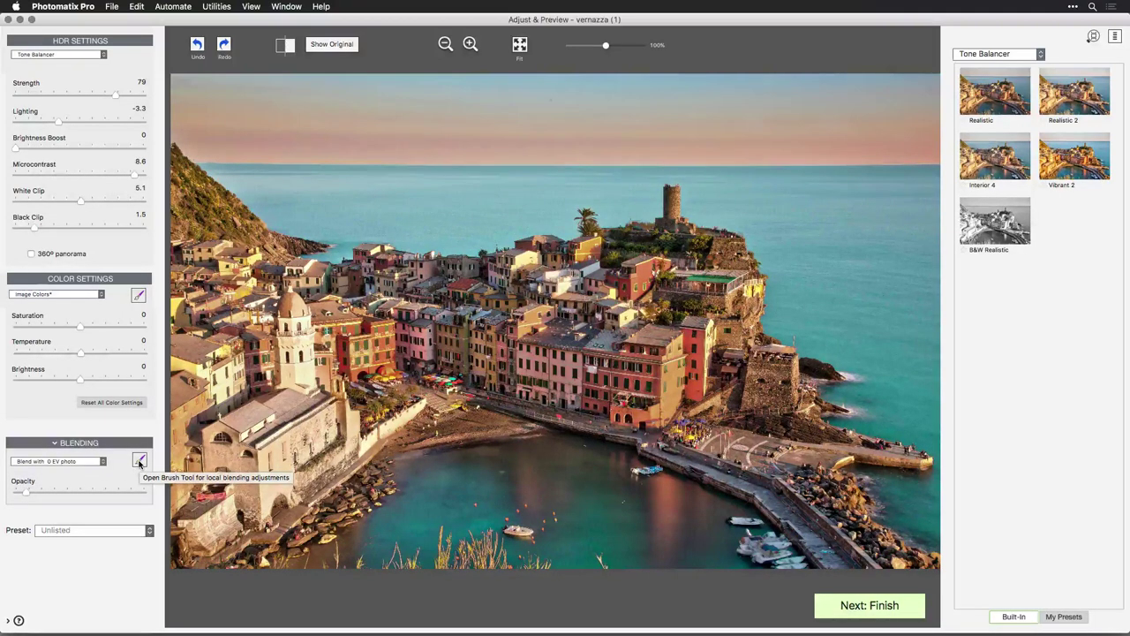
Step: Paint a local blend over the church, then Clear All and close the Brush Tool
{"action": "left_click", "coordinate": [139, 462]}
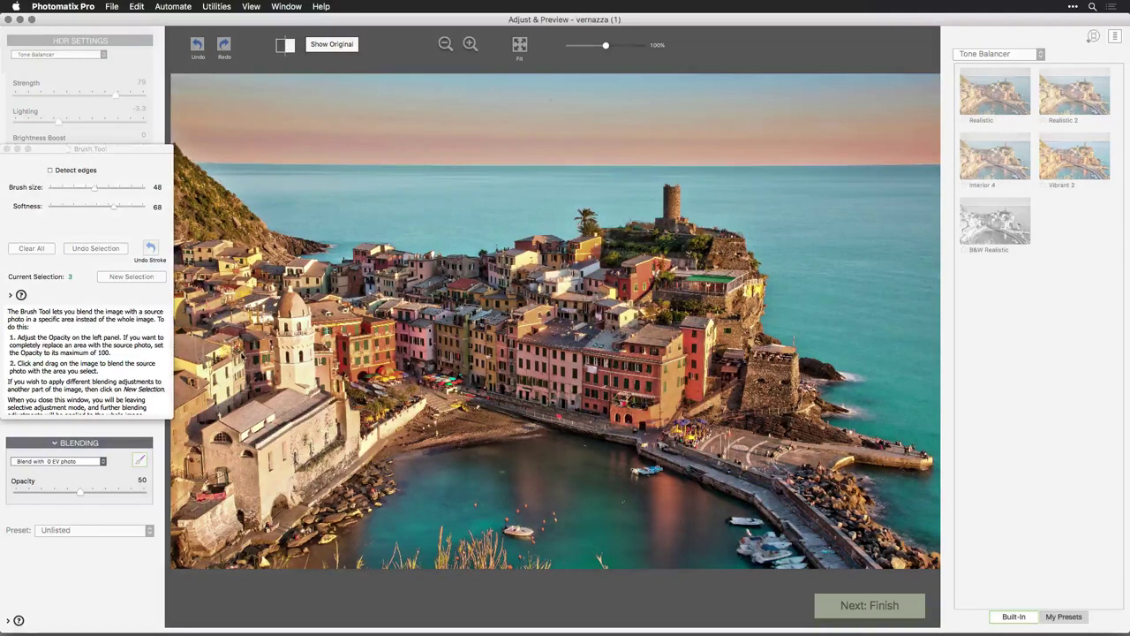
{"action": "mouse_move", "coordinate": [249, 418]}
{"action": "left_mouse_down"}
{"action": "mouse_move", "coordinate": [221, 450]}
{"action": "mouse_move", "coordinate": [261, 445]}
{"action": "mouse_move", "coordinate": [238, 477]}
{"action": "mouse_move", "coordinate": [245, 503]}
{"action": "left_mouse_up"}
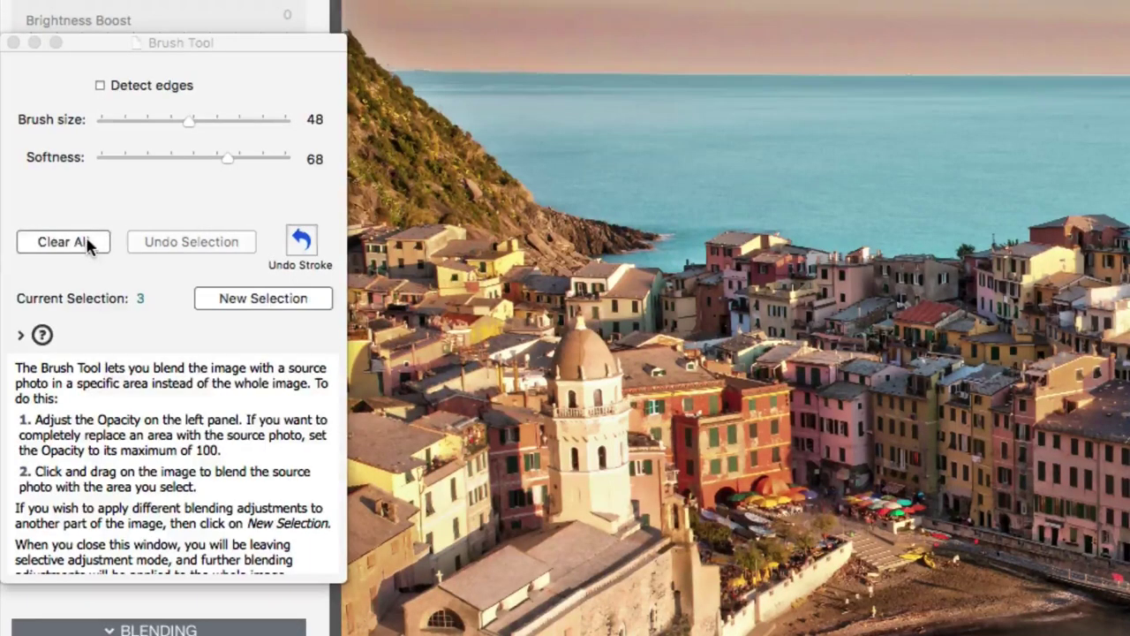
{"action": "left_click", "coordinate": [43, 246]}
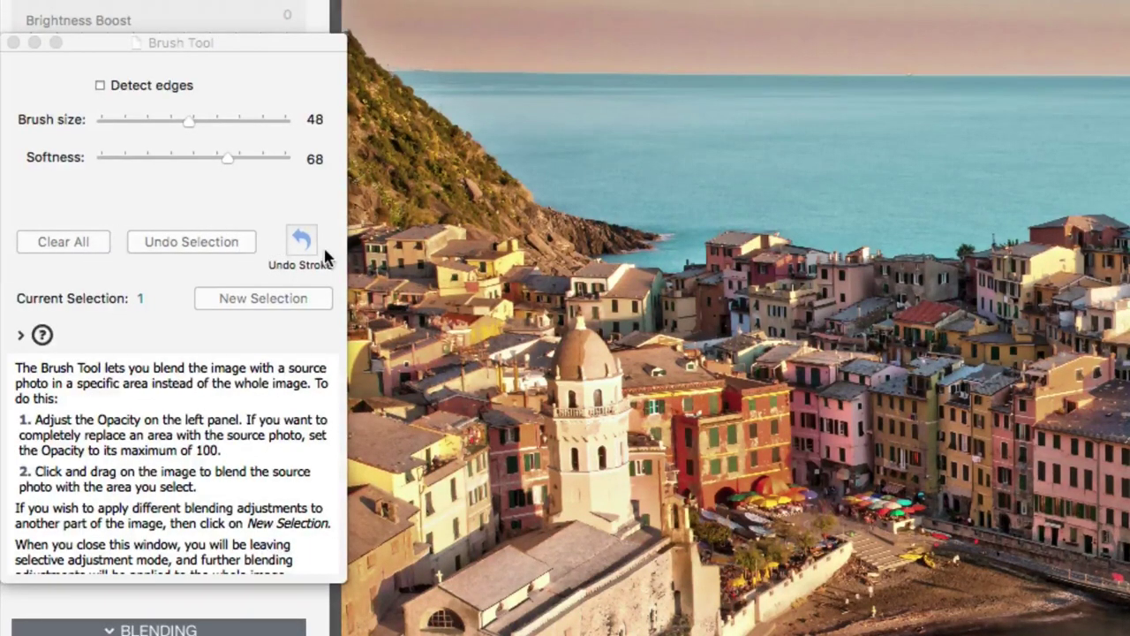
{"action": "left_click", "coordinate": [14, 42]}
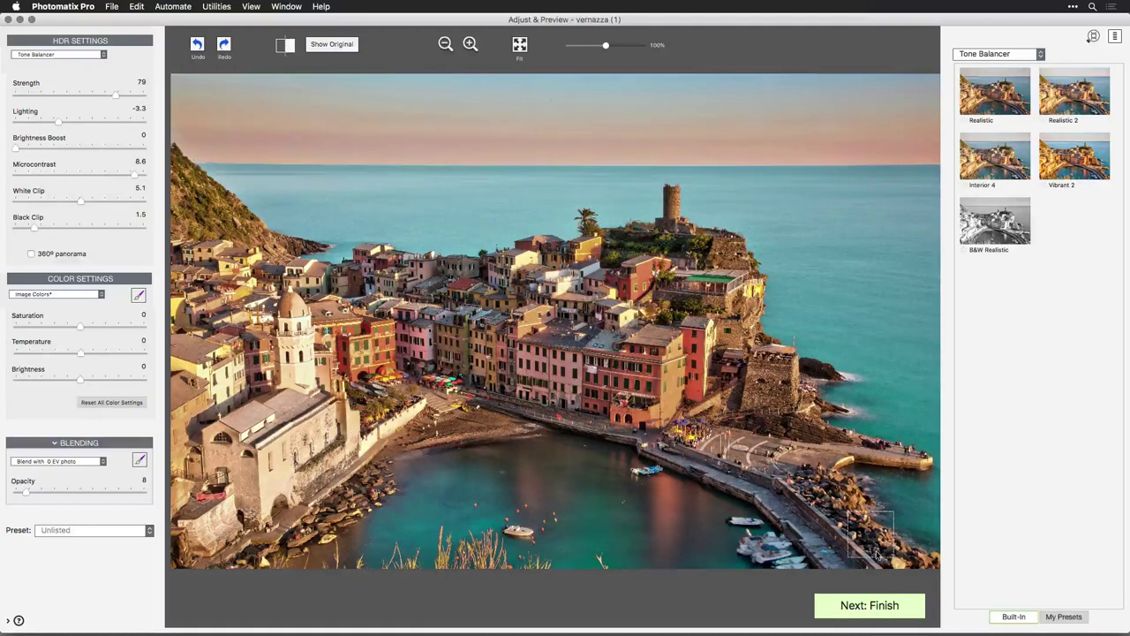
Step: Render the final vernazza (1)_Balancer image and move and enlarge its window
{"action": "left_click", "coordinate": [872, 606]}
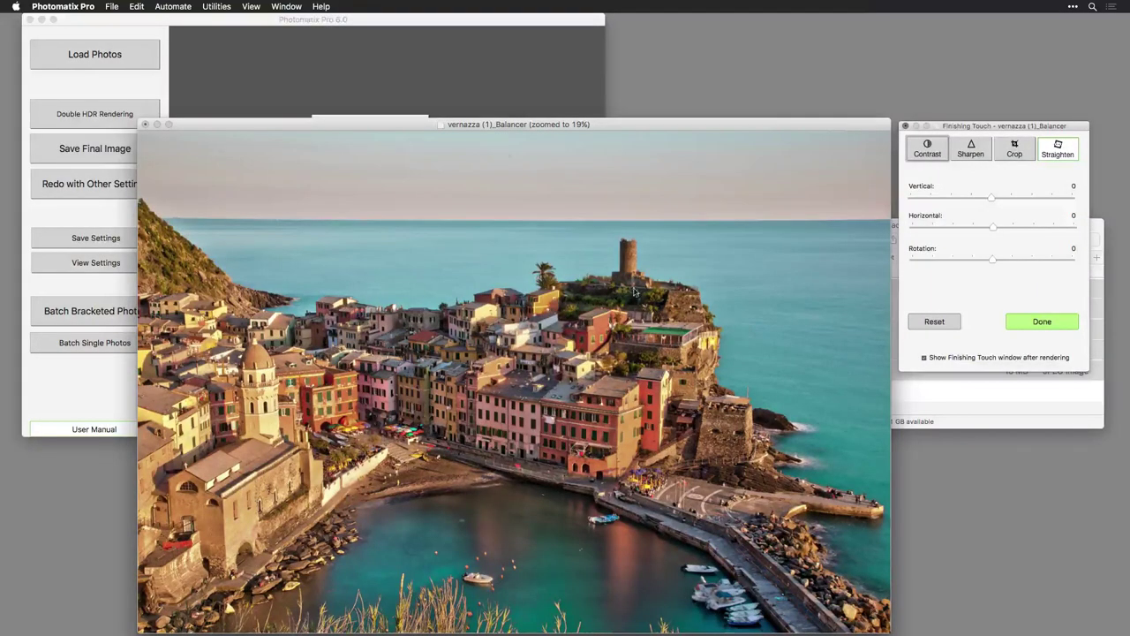
{"action": "left_click_drag", "start_coordinate": [235, 124], "coordinate": [167, 46]}
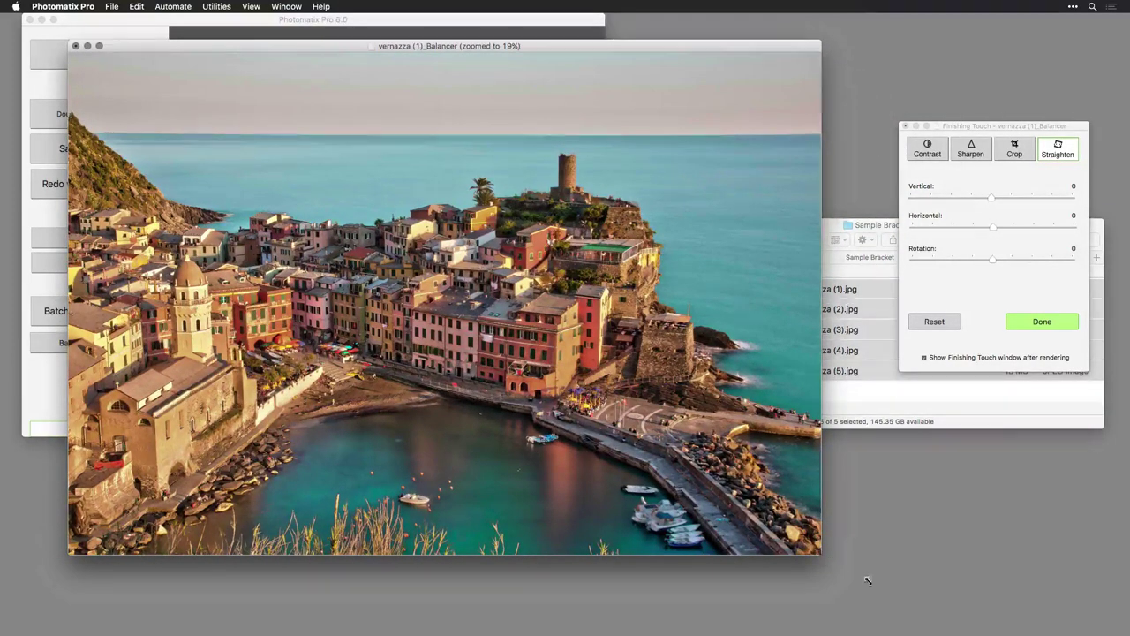
{"action": "left_click_drag", "start_coordinate": [871, 581], "coordinate": [897, 594]}
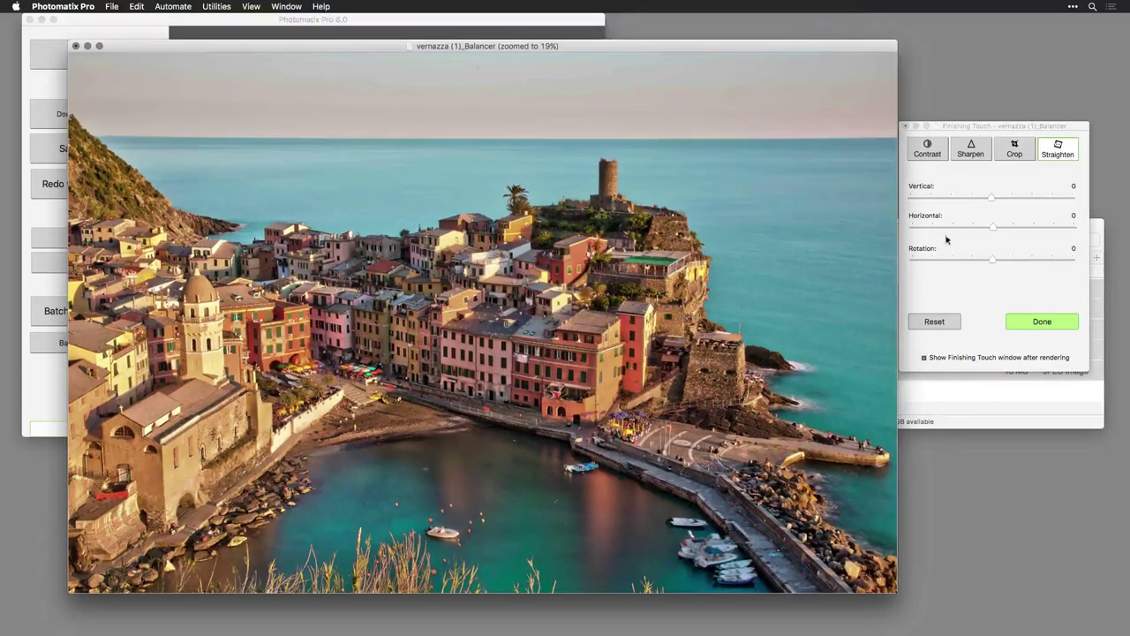
Step: Apply the Medium Contrast preset, then tune to Highlights +14, Lights +13 and Shadows -11
{"action": "left_click", "coordinate": [953, 129]}
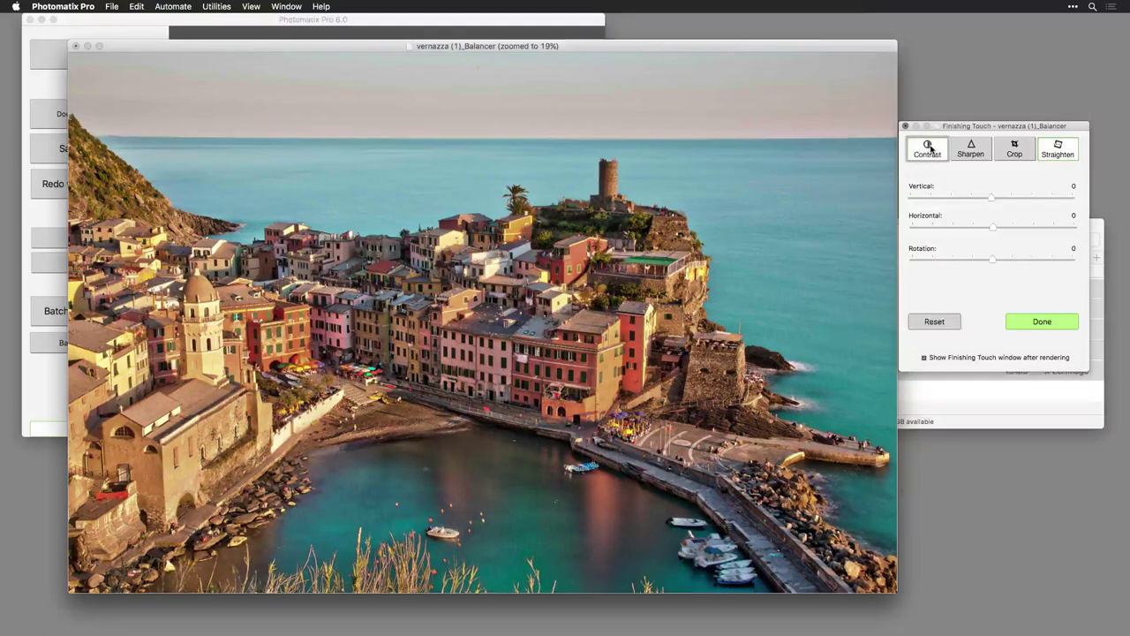
{"action": "left_click", "coordinate": [928, 148]}
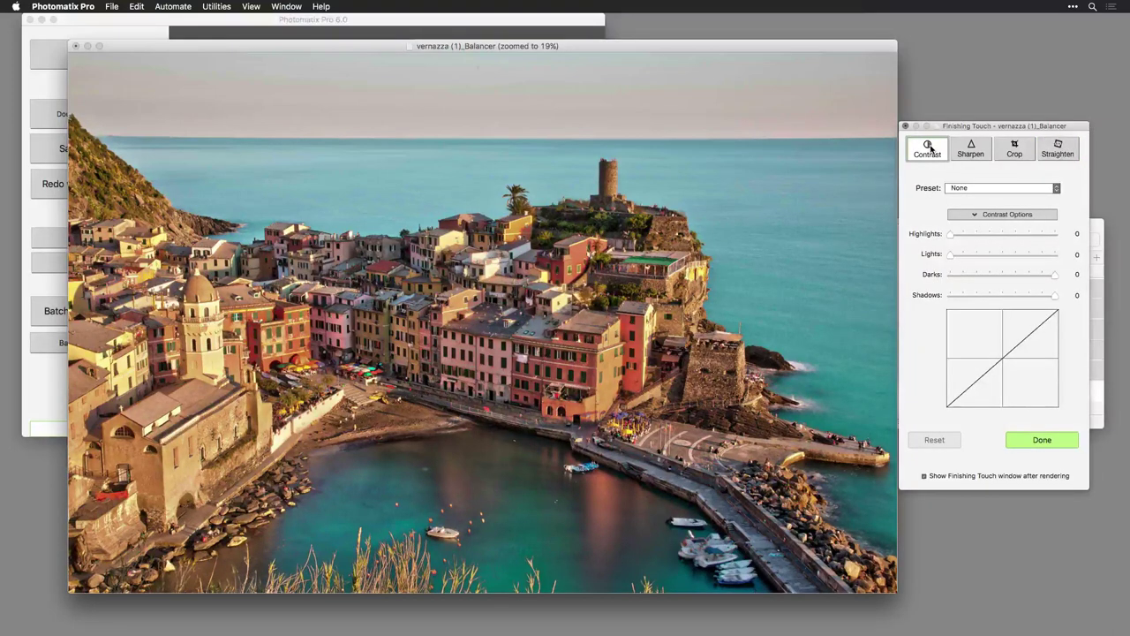
{"action": "left_click", "coordinate": [960, 187]}
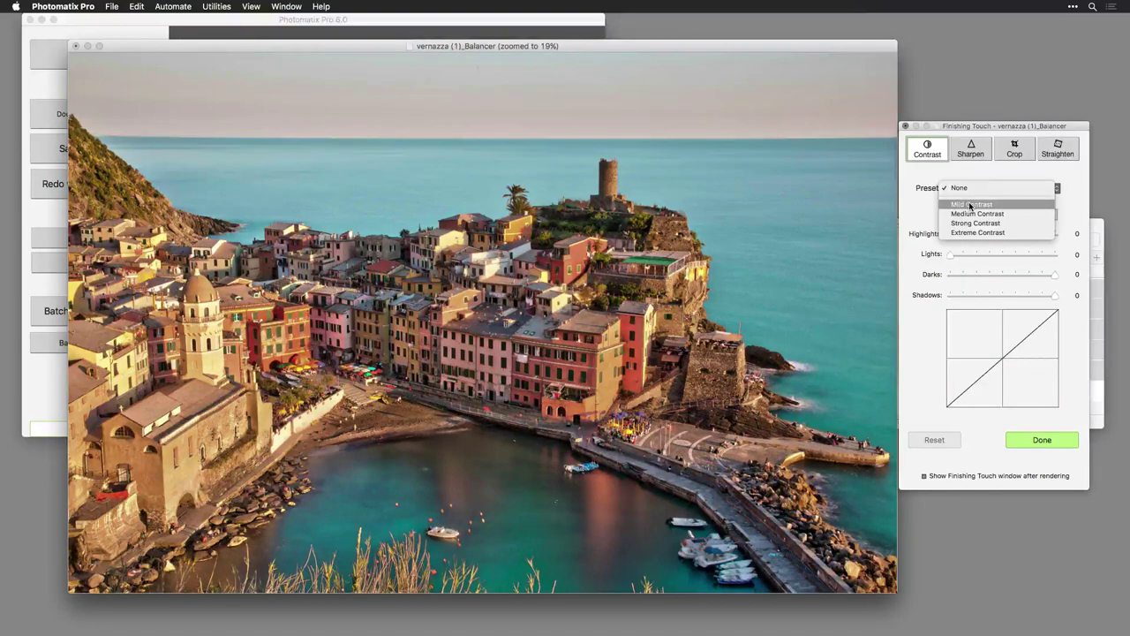
{"action": "left_click", "coordinate": [970, 204]}
{"action": "left_click", "coordinate": [969, 190]}
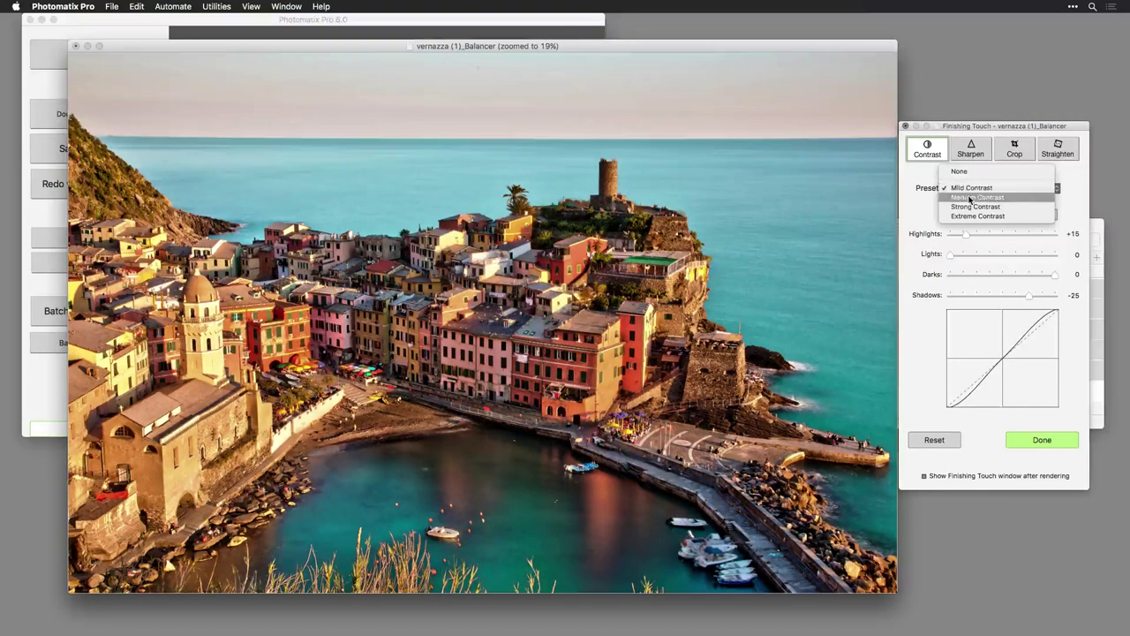
{"action": "left_click", "coordinate": [970, 198]}
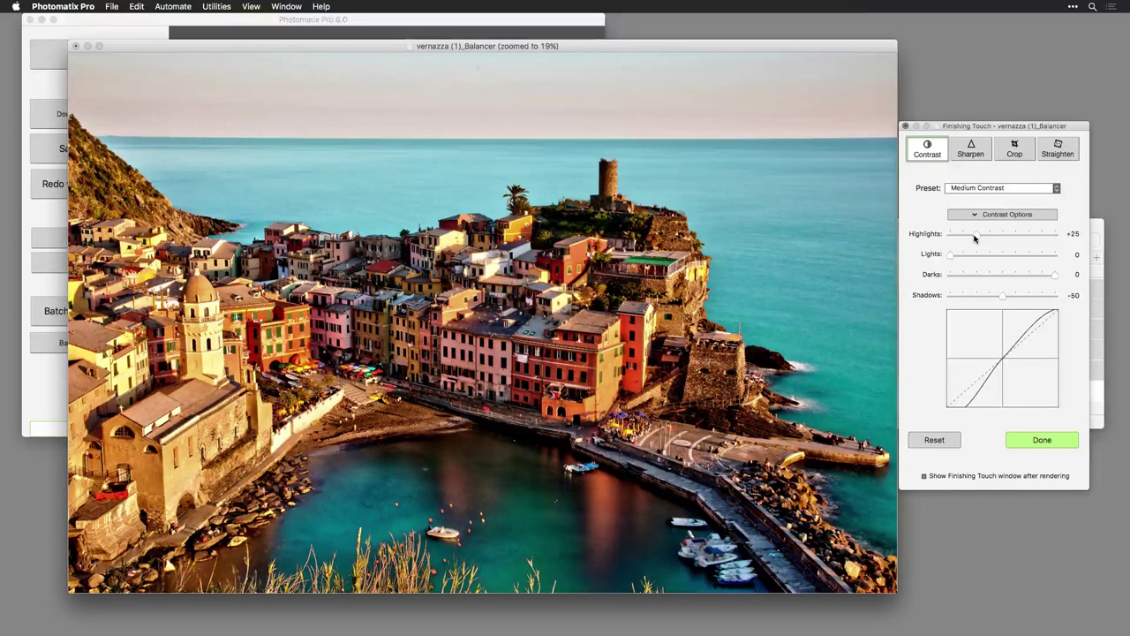
{"action": "mouse_move", "coordinate": [975, 238]}
{"action": "left_mouse_down"}
{"action": "mouse_move", "coordinate": [958, 236]}
{"action": "mouse_move", "coordinate": [1001, 239]}
{"action": "mouse_move", "coordinate": [964, 241]}
{"action": "mouse_move", "coordinate": [964, 254]}
{"action": "left_mouse_up"}
{"action": "left_click_drag", "start_coordinate": [1004, 299], "coordinate": [1042, 297]}
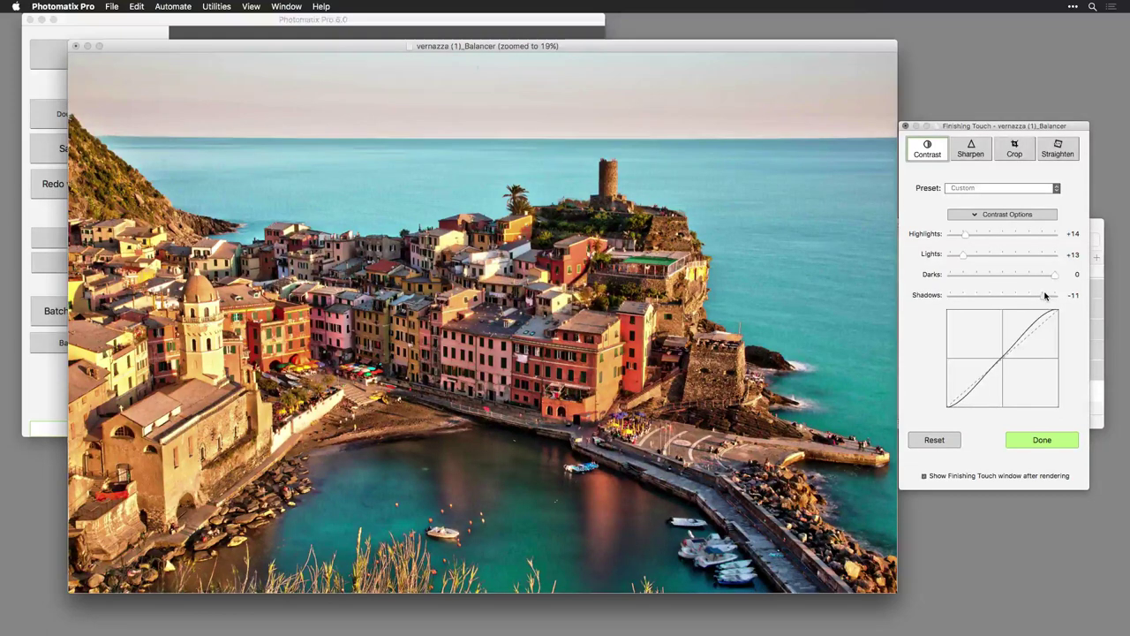
Step: View the image at 100% and apply Medium Sharpening (Amount 100, Radius 2.0, Threshold 5)
{"action": "left_click", "coordinate": [969, 157]}
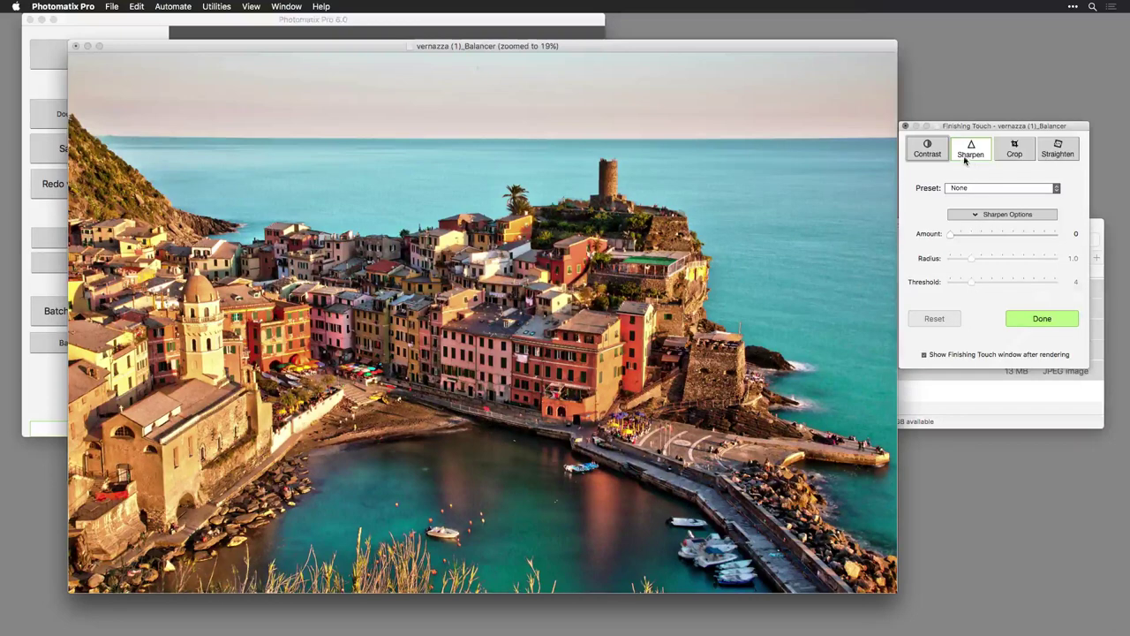
{"action": "left_click", "coordinate": [251, 6]}
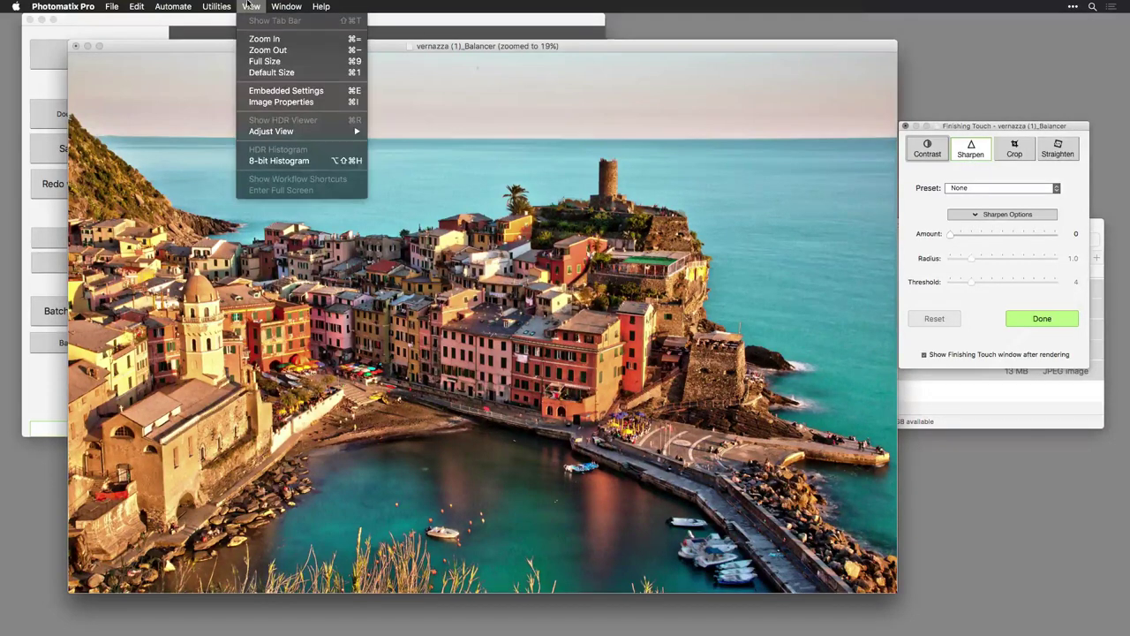
{"action": "left_click", "coordinate": [256, 62]}
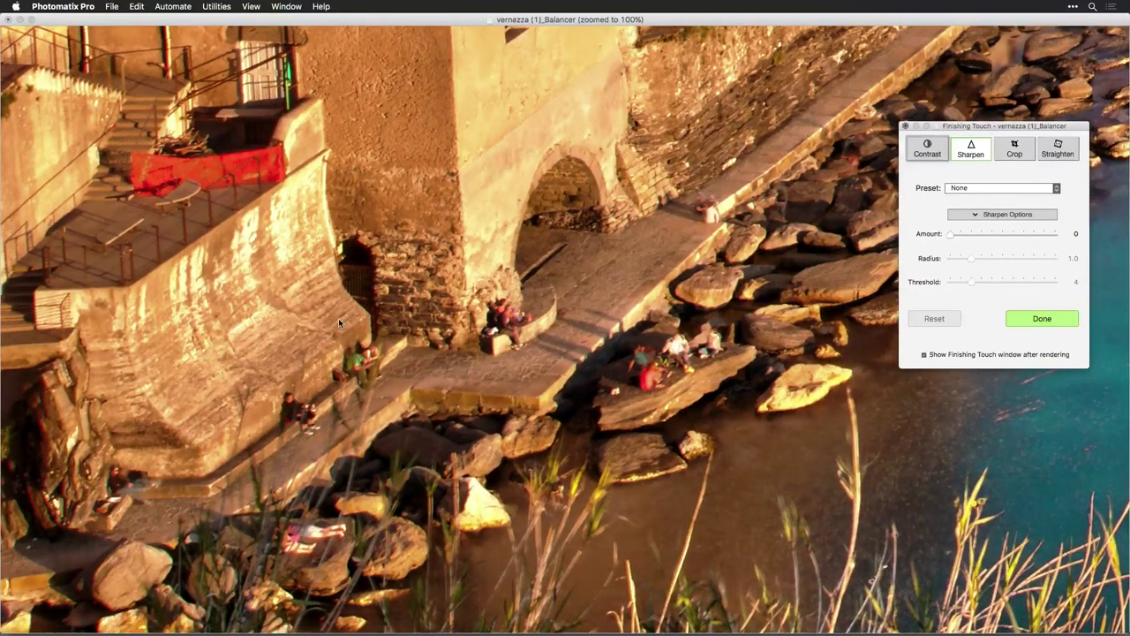
{"action": "left_click", "coordinate": [958, 189]}
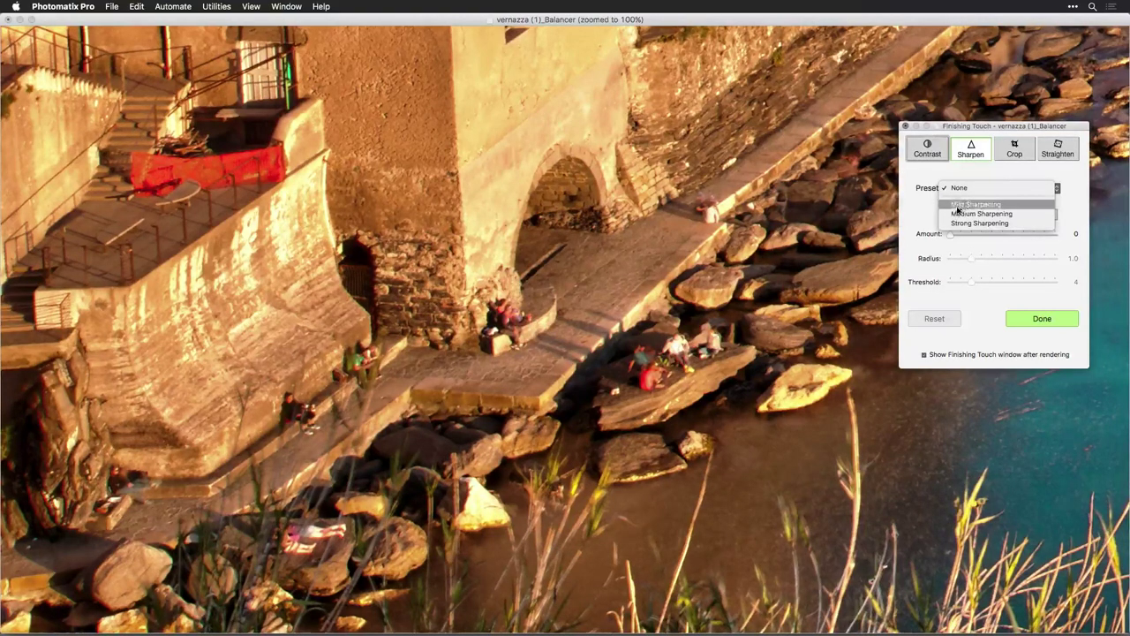
{"action": "left_click", "coordinate": [956, 215]}
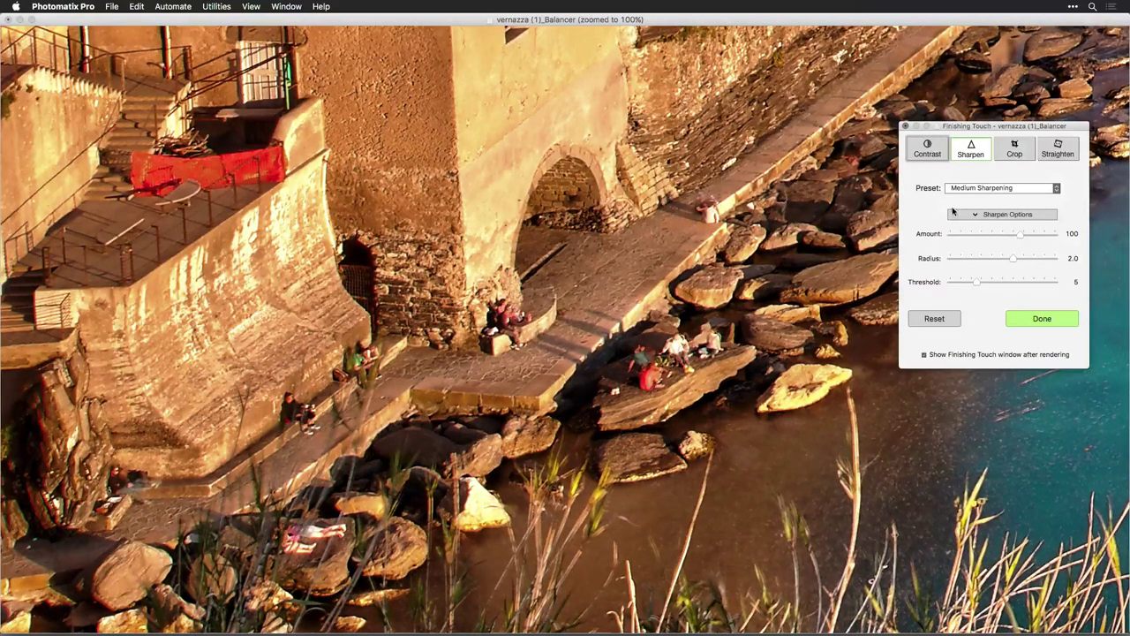
Step: Fit the photo in the window and set crop Aspect Ratio to Constrain to original
{"action": "left_click", "coordinate": [1015, 150]}
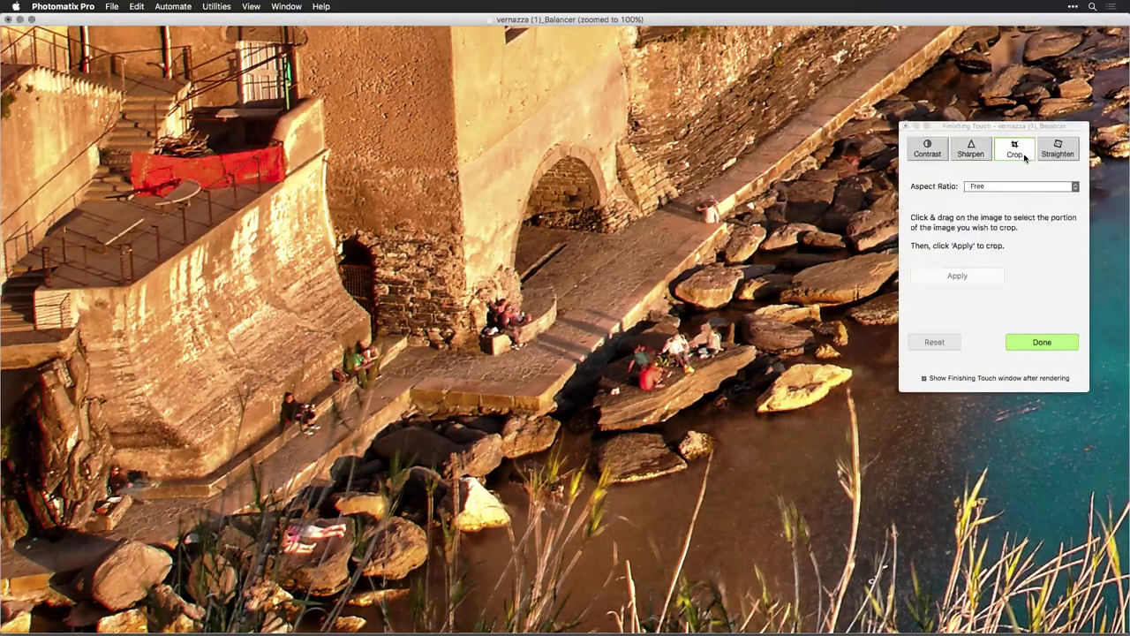
{"action": "left_click", "coordinate": [250, 6]}
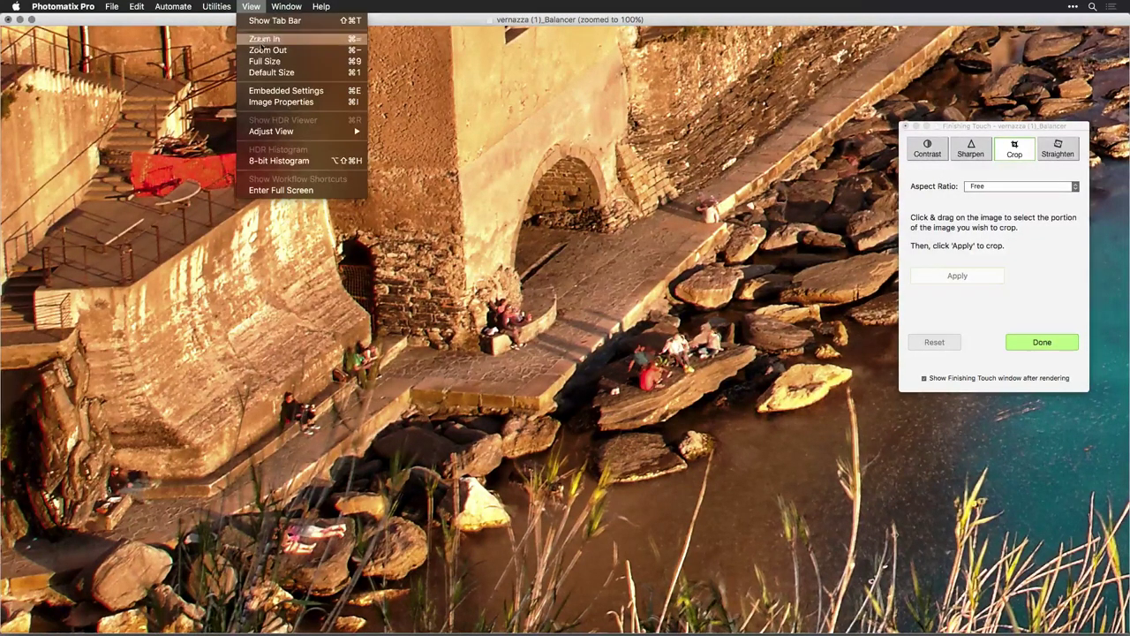
{"action": "left_click", "coordinate": [263, 72]}
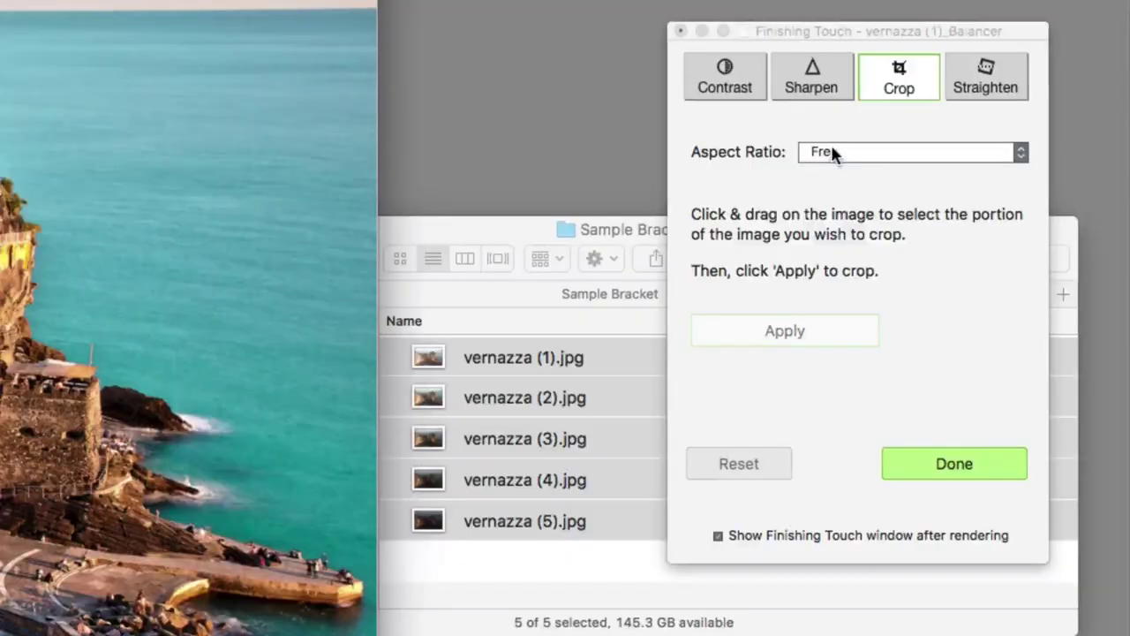
{"action": "left_click", "coordinate": [981, 187]}
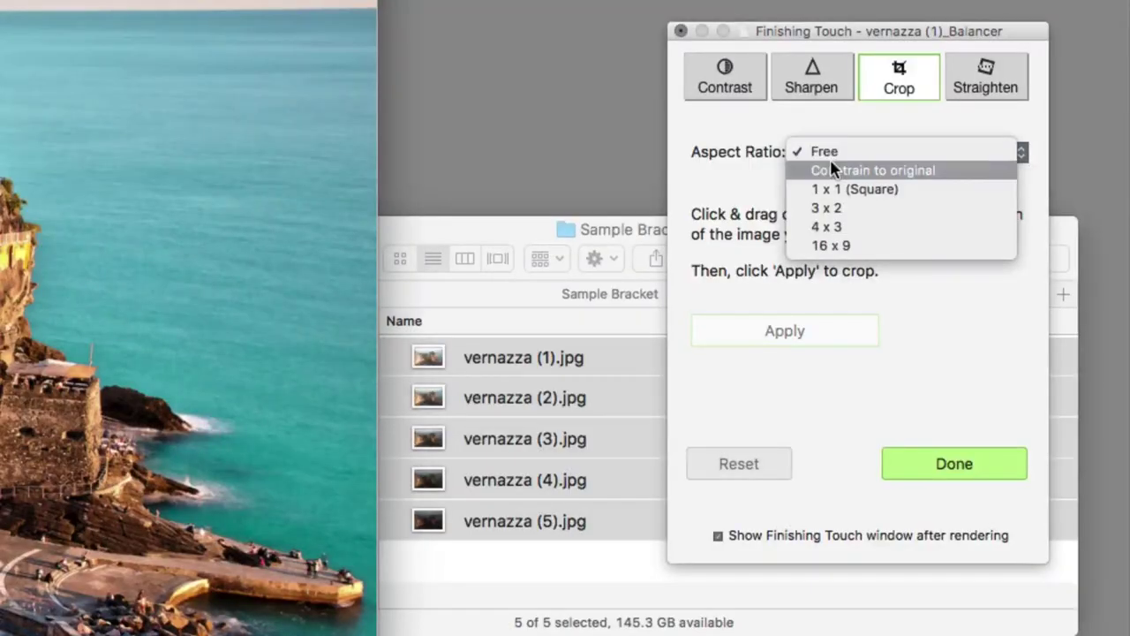
{"action": "left_click", "coordinate": [832, 168]}
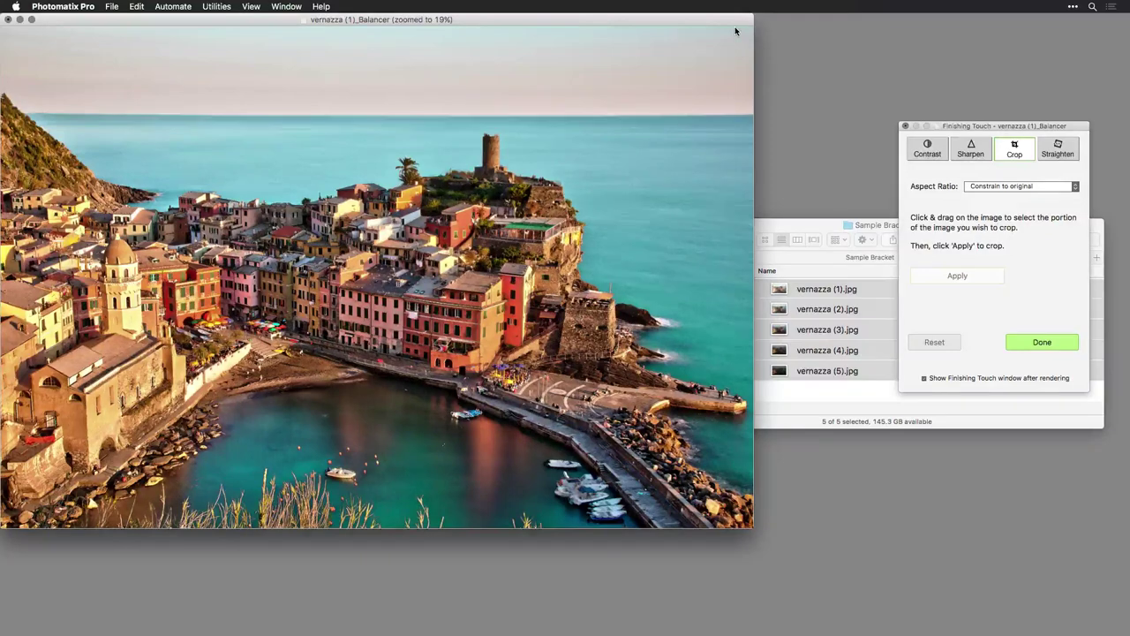
Step: Apply a crop just inside the photo's edges, then reset to the full framing
{"action": "left_click_drag", "start_coordinate": [736, 31], "coordinate": [13, 472]}
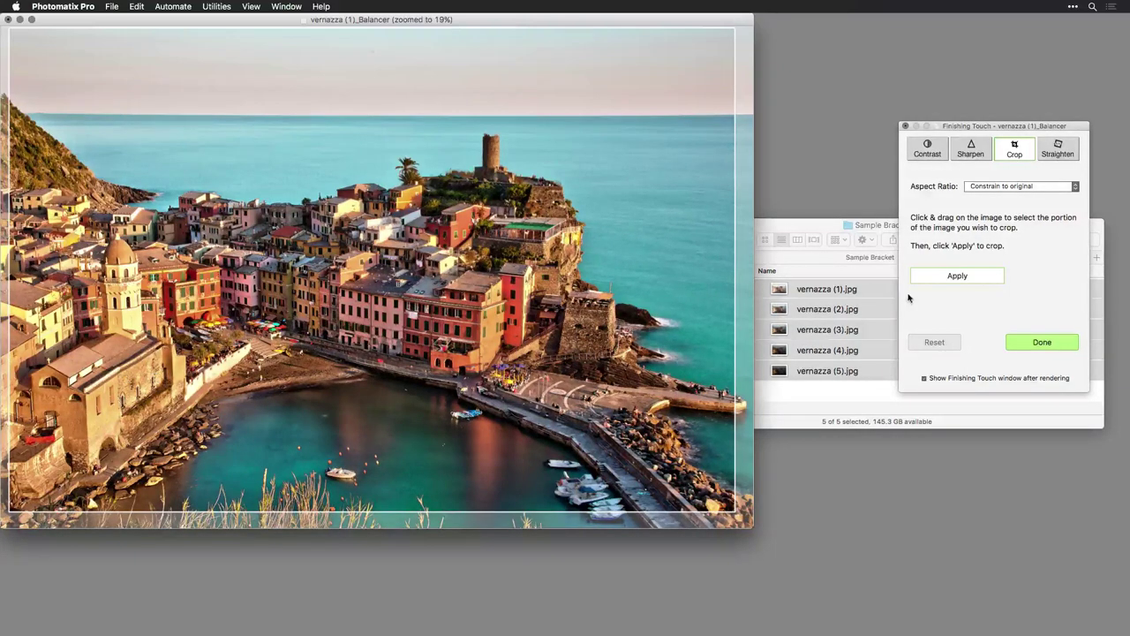
{"action": "left_click", "coordinate": [957, 275]}
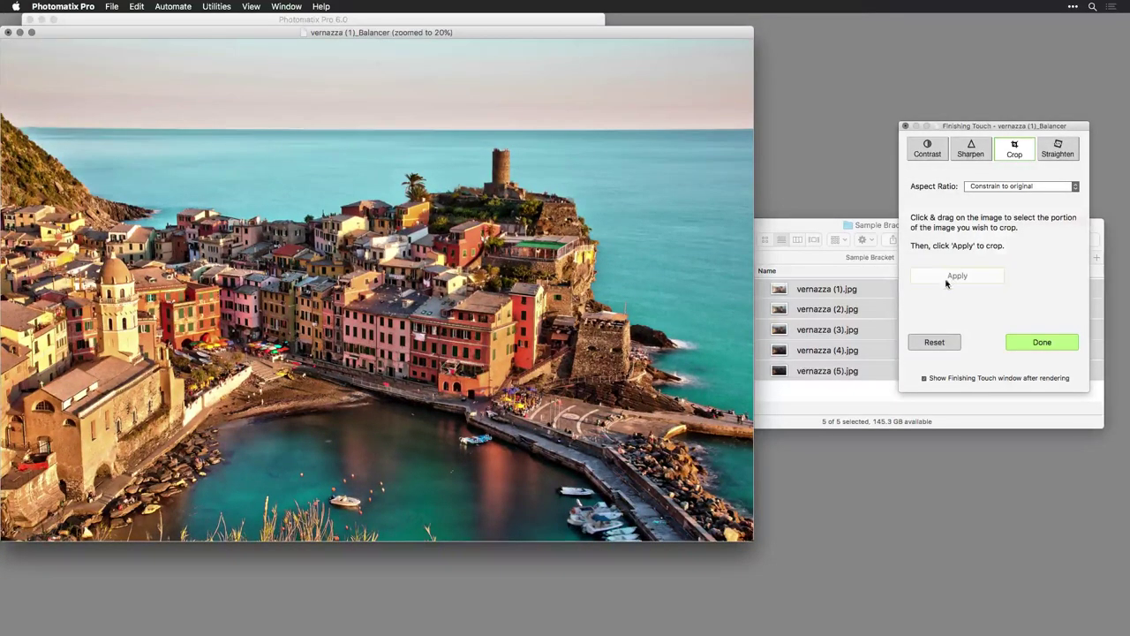
{"action": "left_click", "coordinate": [941, 342]}
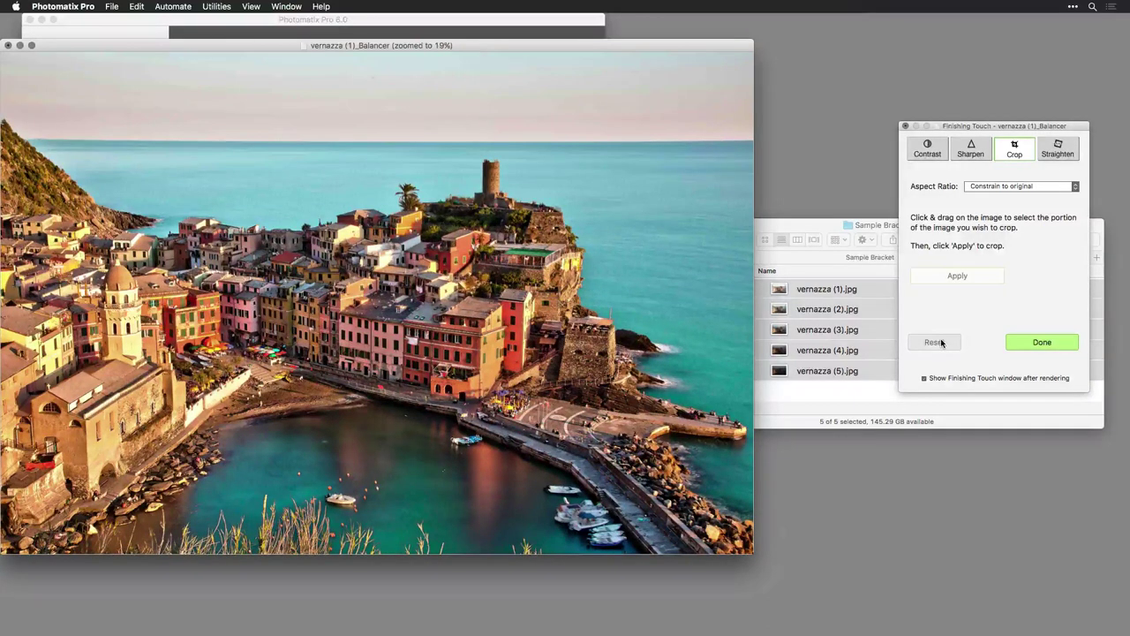
Step: Straighten the perspective to Horizontal -8 with slight rotation tweaks, then close Finishing Touch with Done
{"action": "left_click", "coordinate": [1059, 156]}
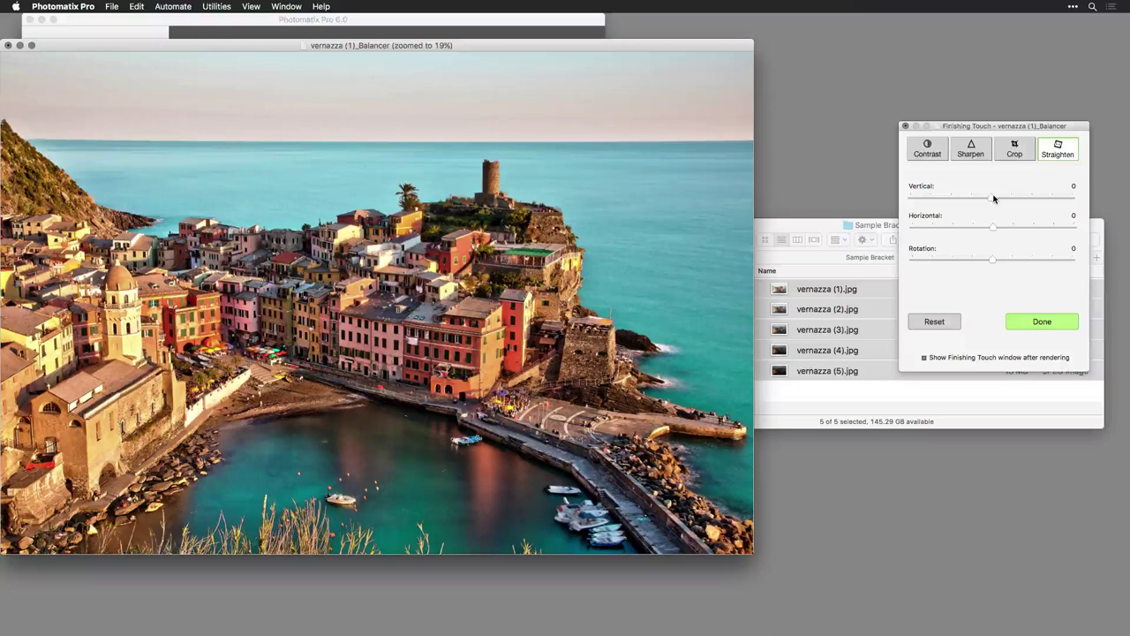
{"action": "left_click_drag", "start_coordinate": [993, 199], "coordinate": [997, 203]}
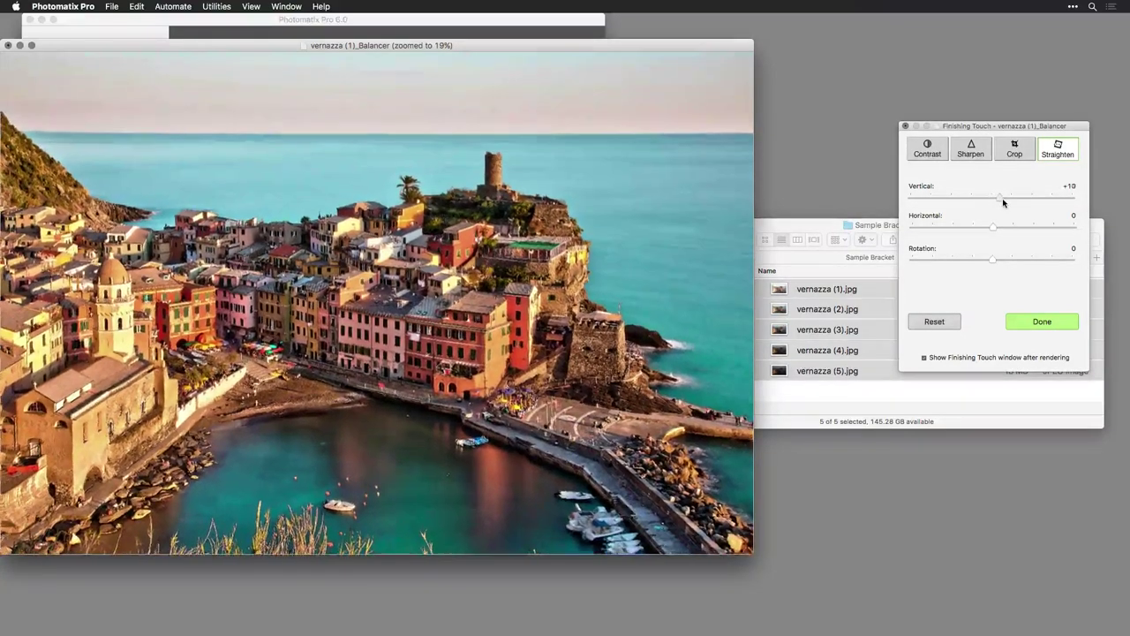
{"action": "left_click_drag", "start_coordinate": [1003, 202], "coordinate": [989, 227]}
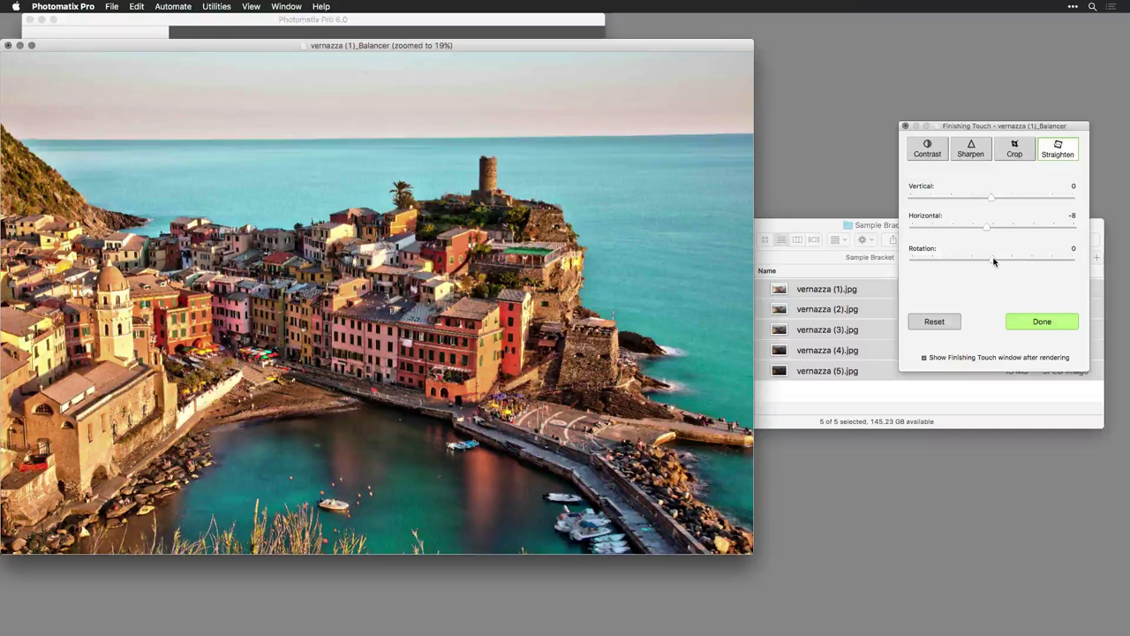
{"action": "mouse_move", "coordinate": [993, 260]}
{"action": "left_mouse_down"}
{"action": "mouse_move", "coordinate": [983, 260]}
{"action": "mouse_move", "coordinate": [996, 262]}
{"action": "left_mouse_up"}
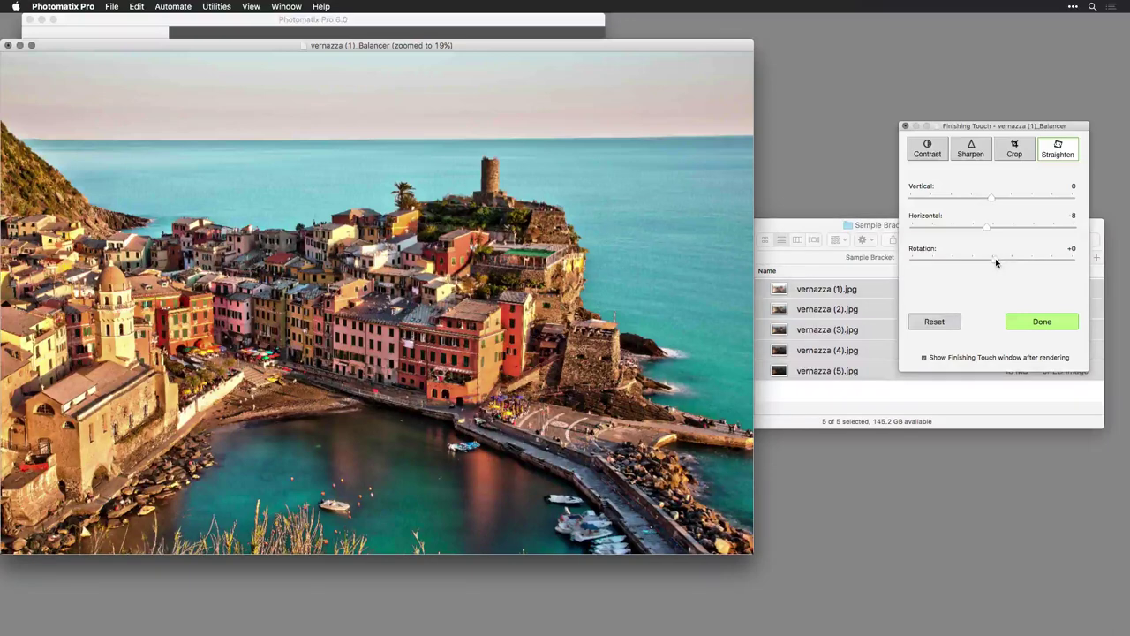
{"action": "left_click", "coordinate": [1046, 323]}
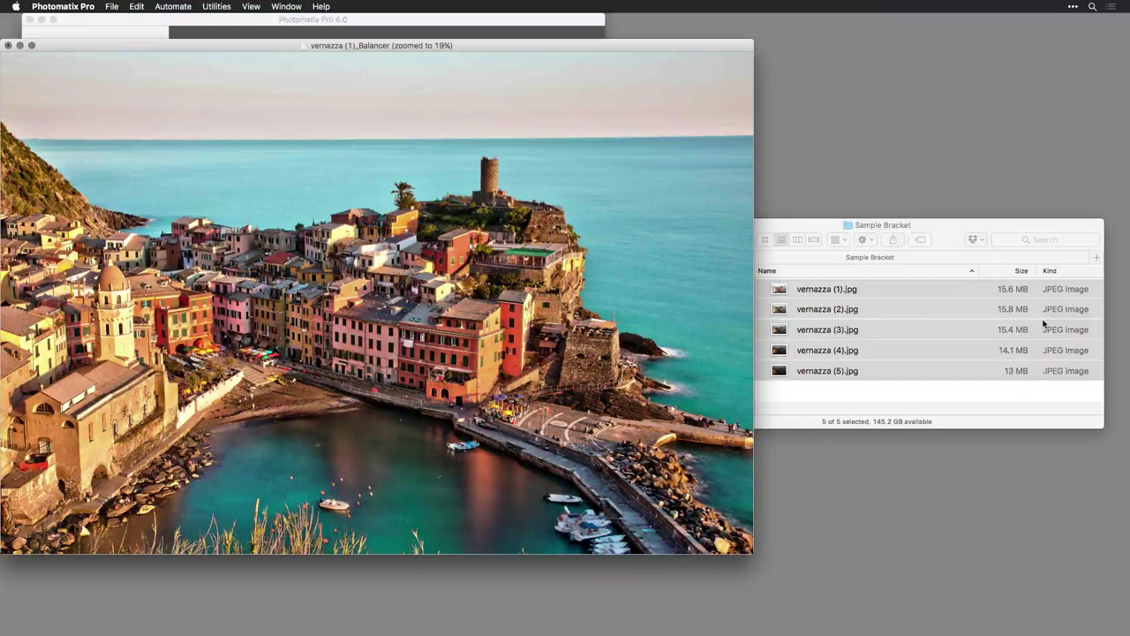
Step: Save As vernazza (1)_Balancer in JPEG format at full 6564 x 4374 size
{"action": "left_click", "coordinate": [111, 6]}
{"action": "left_click", "coordinate": [117, 73]}
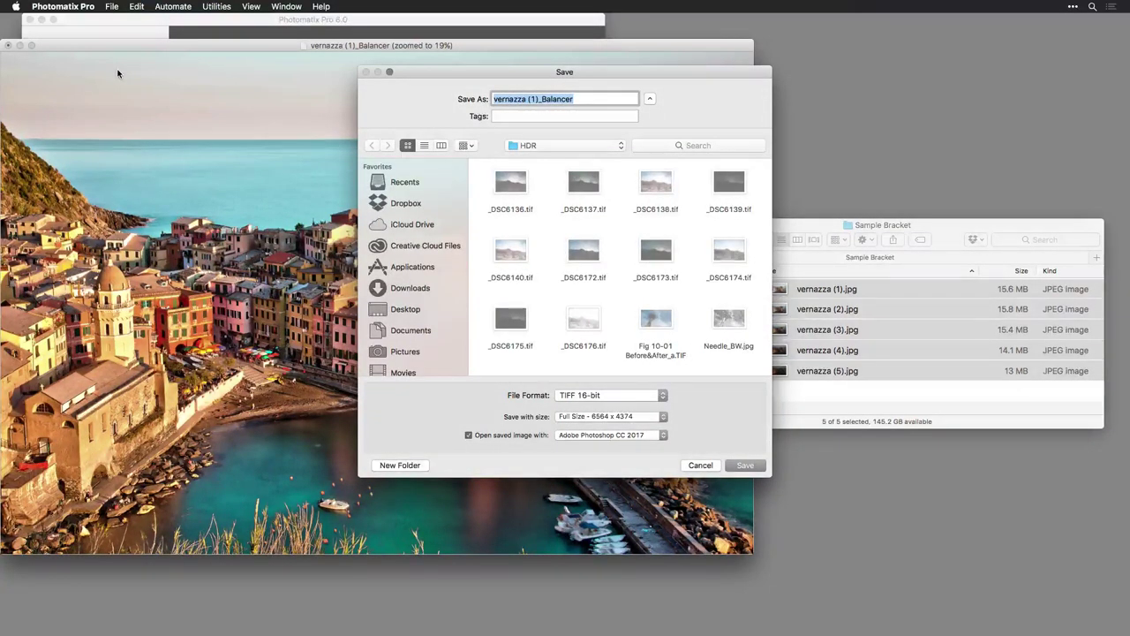
{"action": "left_click", "coordinate": [591, 396]}
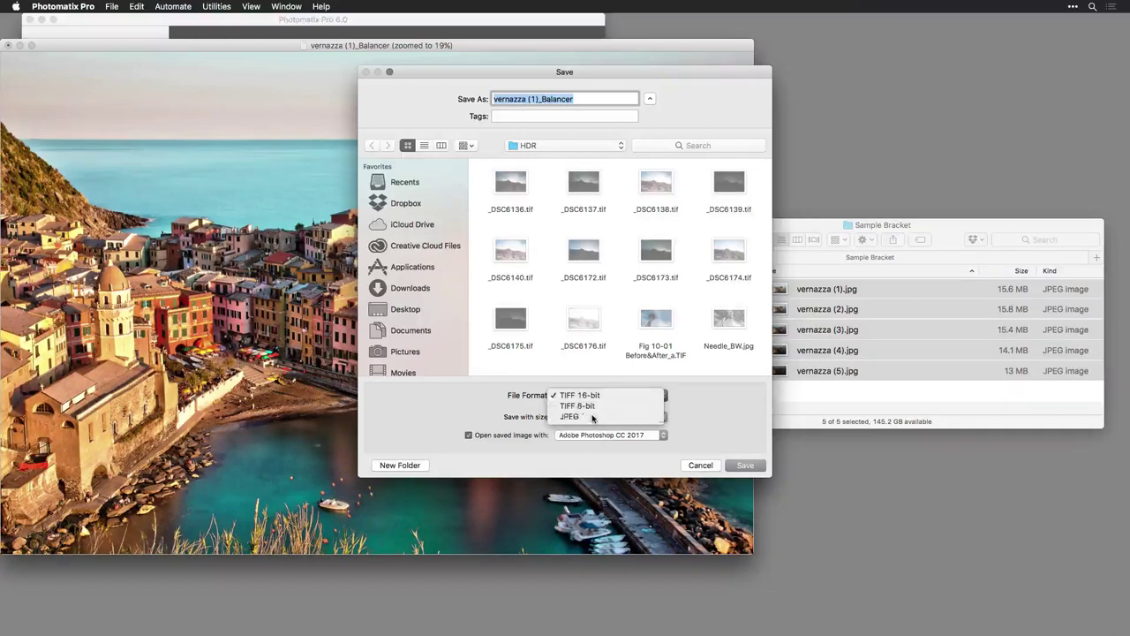
{"action": "left_click", "coordinate": [592, 416]}
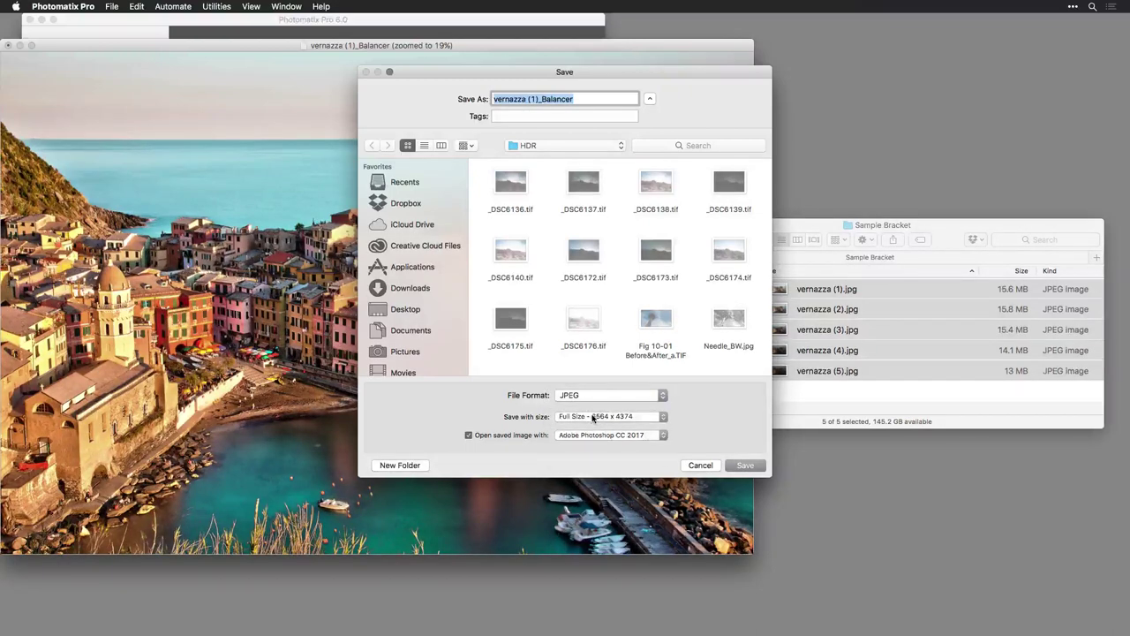
{"action": "left_click", "coordinate": [594, 417]}
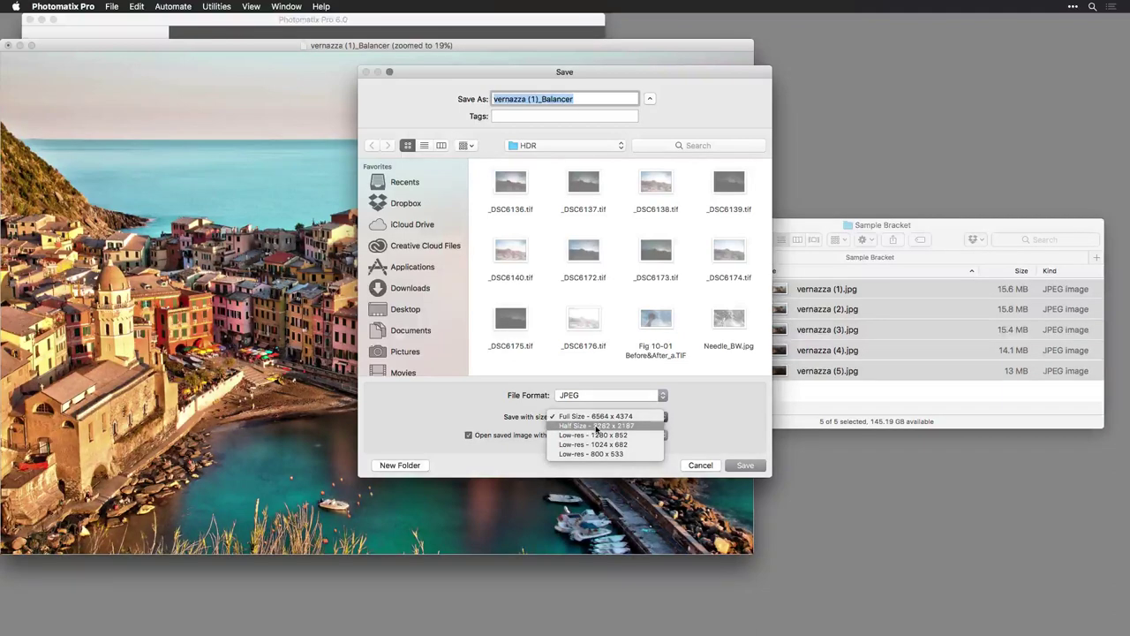
{"action": "left_click", "coordinate": [495, 404]}
Step: Turn off opening the saved image in another application and save the JPEG
{"action": "left_click", "coordinate": [469, 435]}
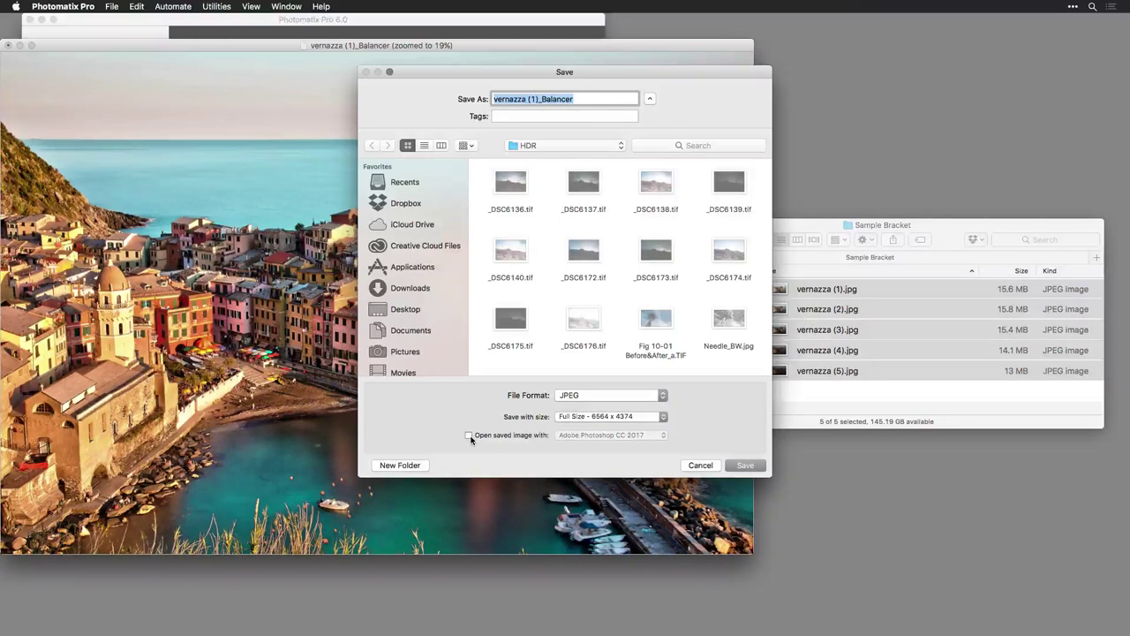
{"action": "left_click", "coordinate": [469, 435]}
{"action": "left_click", "coordinate": [583, 437]}
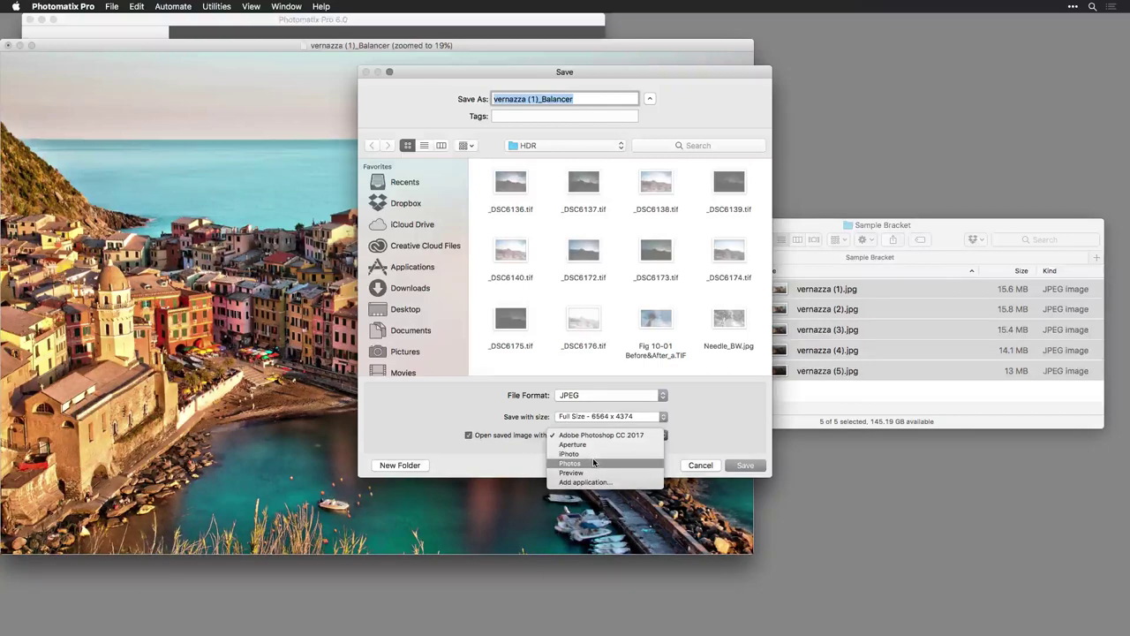
{"action": "left_click", "coordinate": [460, 402]}
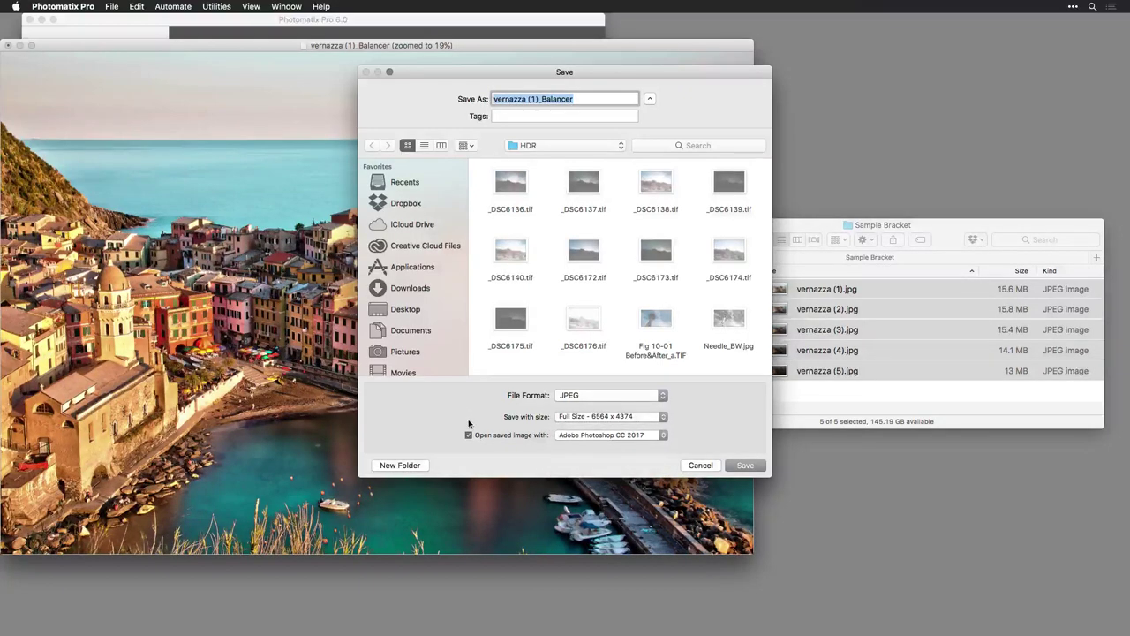
{"action": "left_click", "coordinate": [468, 437]}
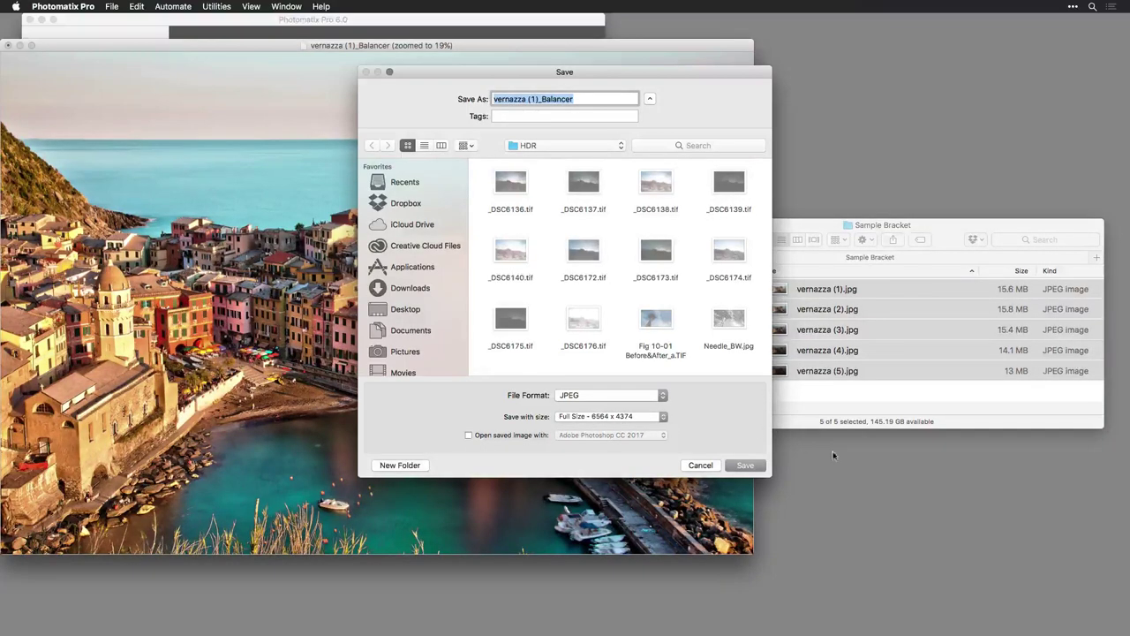
{"action": "left_click", "coordinate": [747, 466]}
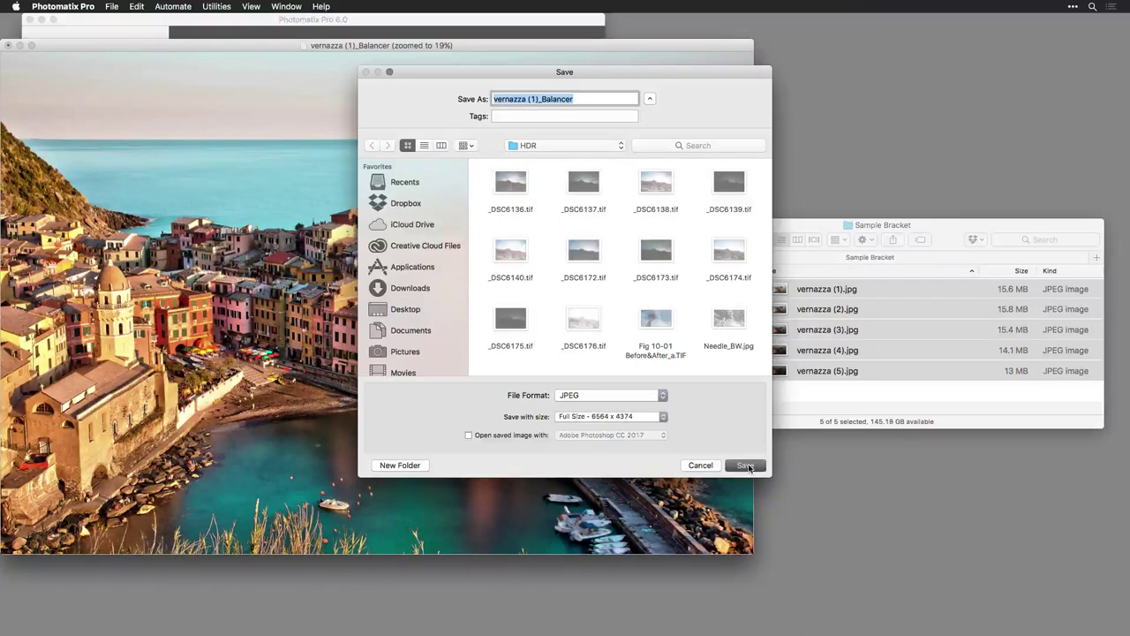